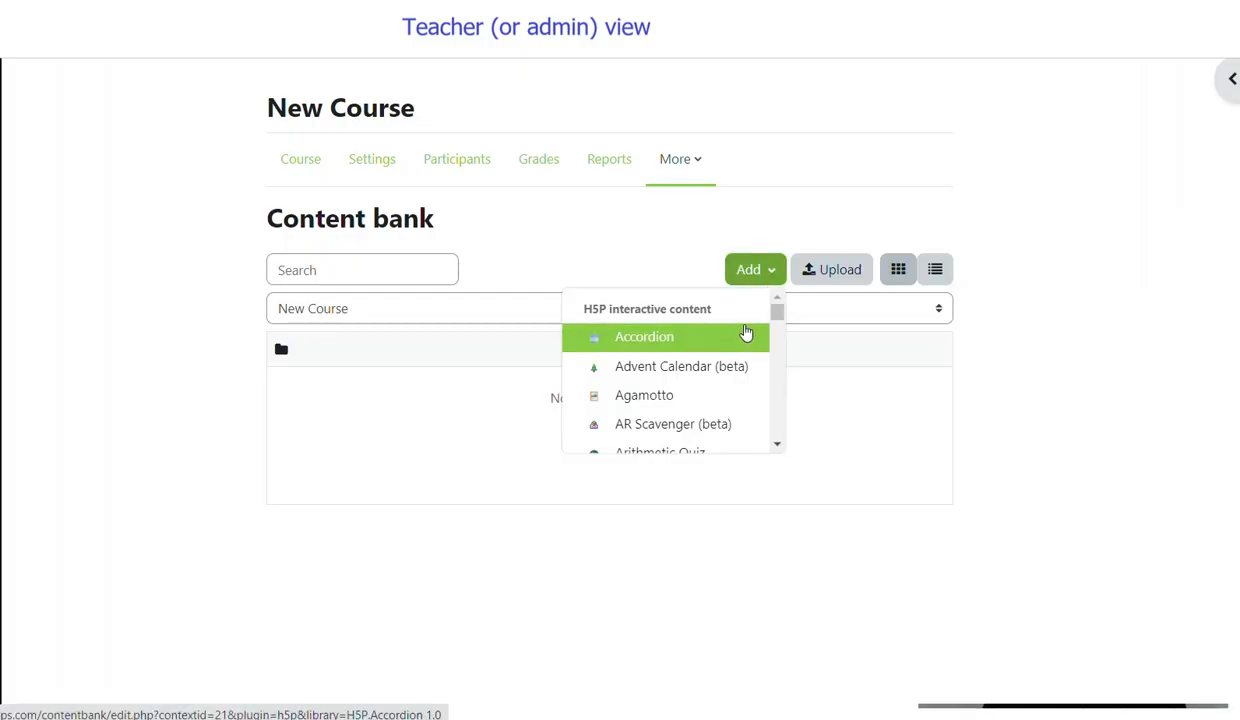
- Add a new H5P Interactive Video to the New Course content bank
{"action": "scroll", "coordinate": [745, 333], "scroll_direction": "down", "scroll_amount": 8}
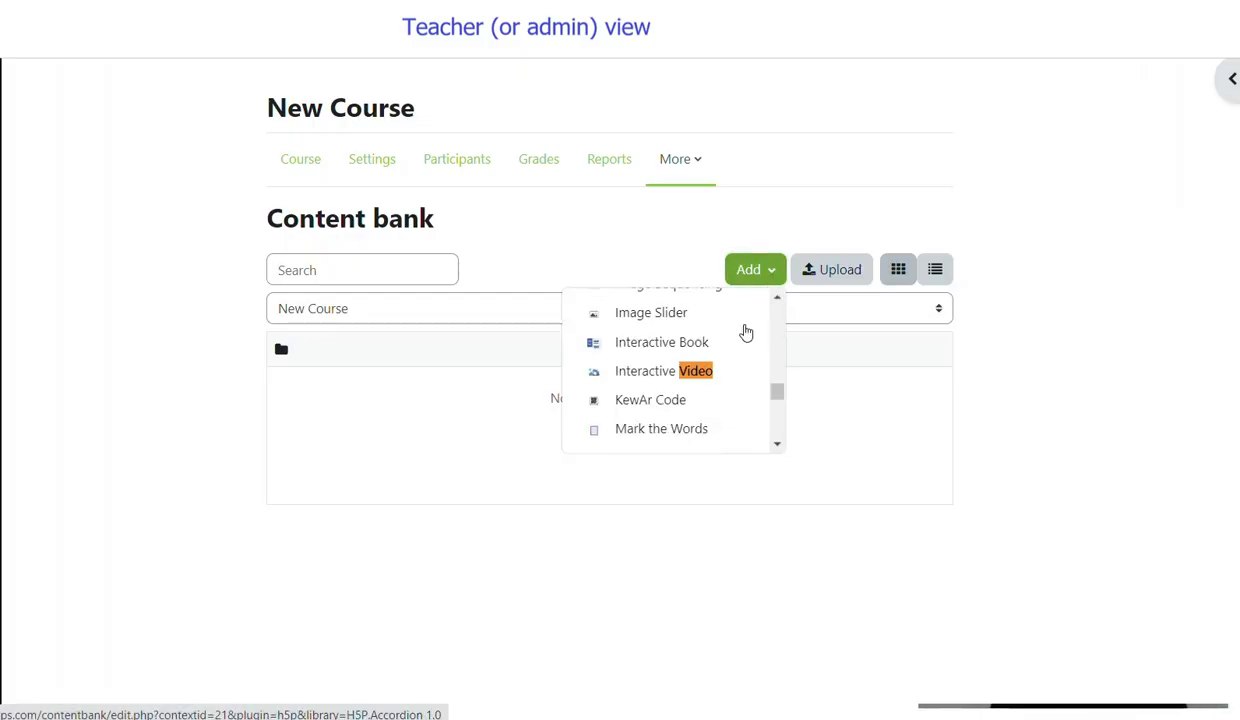
{"action": "left_click", "coordinate": [748, 372]}
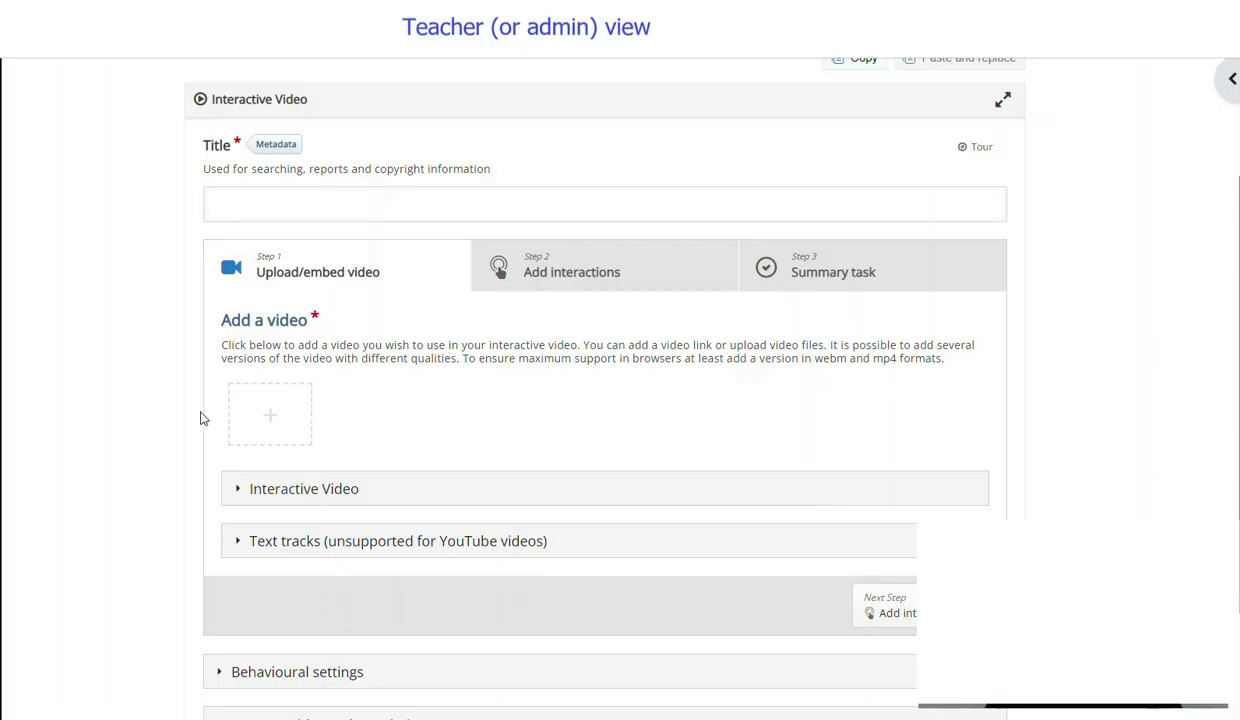
- Look over the new Interactive Video form, from the title and video sections to the behavioural settings
{"action": "scroll", "coordinate": [199, 418], "scroll_direction": "up", "scroll_amount": 3}
{"action": "scroll", "coordinate": [200, 418], "scroll_direction": "down", "scroll_amount": 3}
{"action": "scroll", "coordinate": [200, 418], "scroll_direction": "up", "scroll_amount": 3}
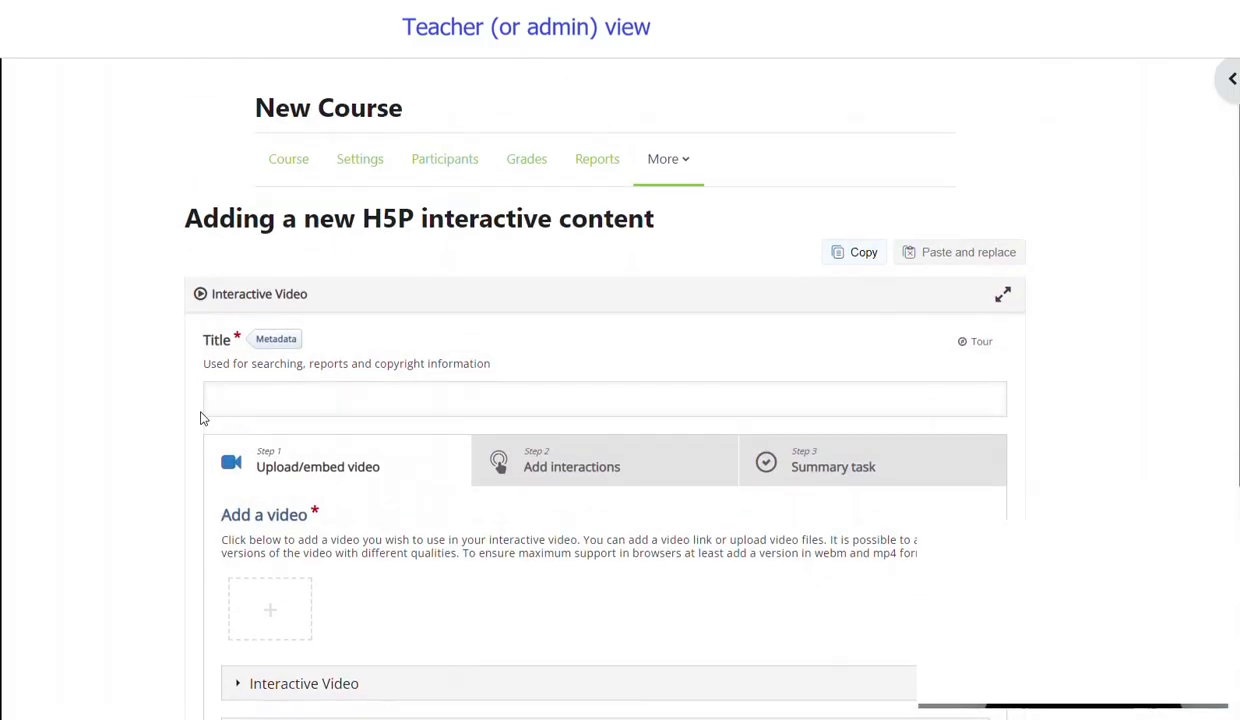
{"action": "scroll", "coordinate": [200, 418], "scroll_direction": "down", "scroll_amount": 3}
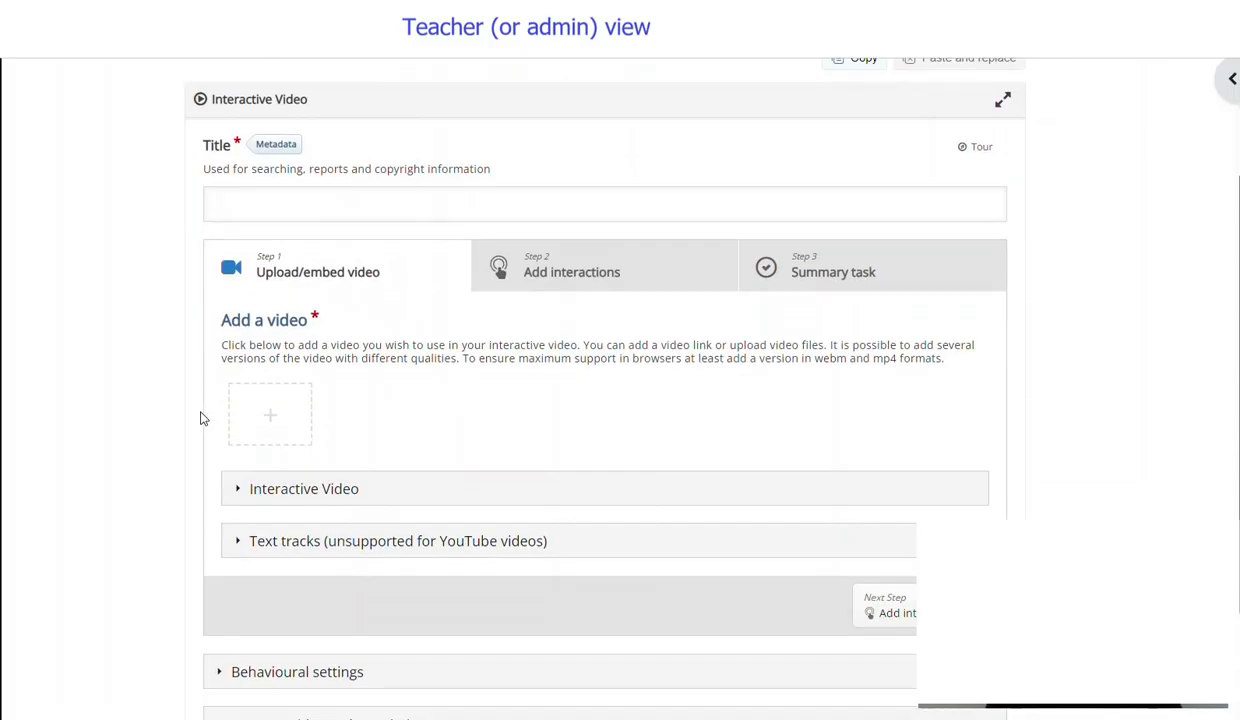
{"action": "scroll", "coordinate": [200, 418], "scroll_direction": "down", "scroll_amount": 2}
{"action": "scroll", "coordinate": [200, 418], "scroll_direction": "down", "scroll_amount": 2}
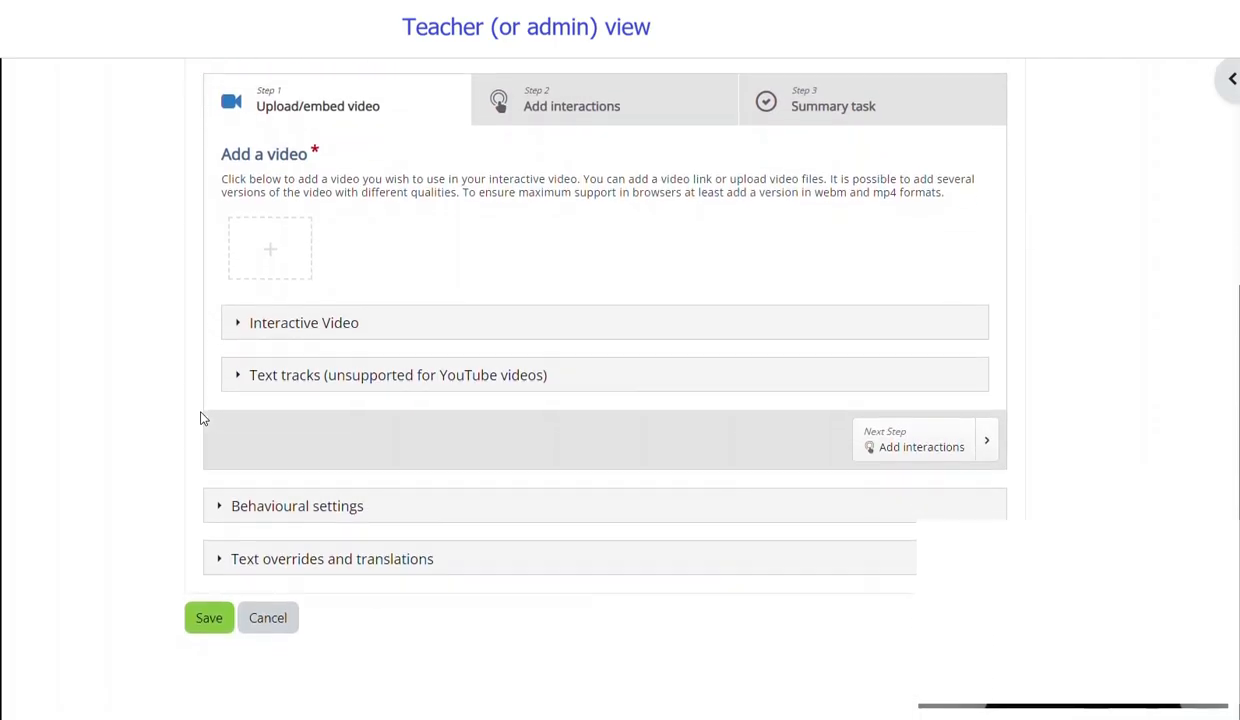
{"action": "scroll", "coordinate": [200, 418], "scroll_direction": "up", "scroll_amount": 2}
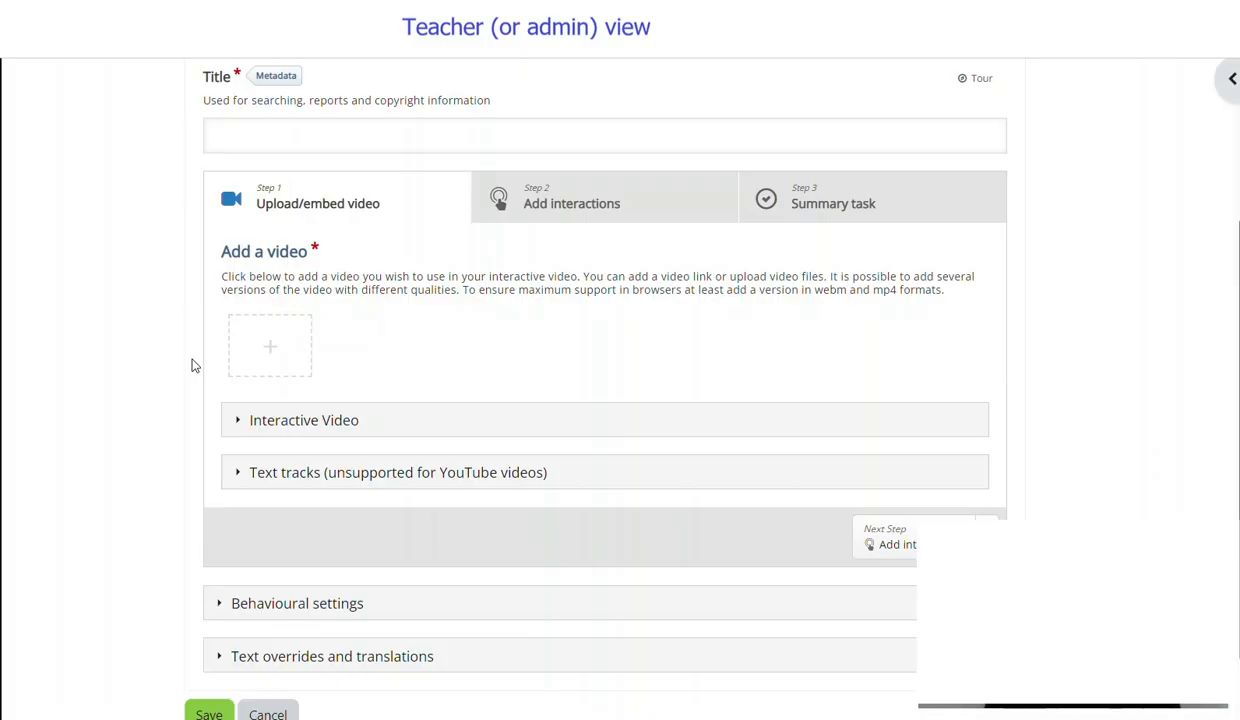
{"action": "left_click", "coordinate": [269, 355]}
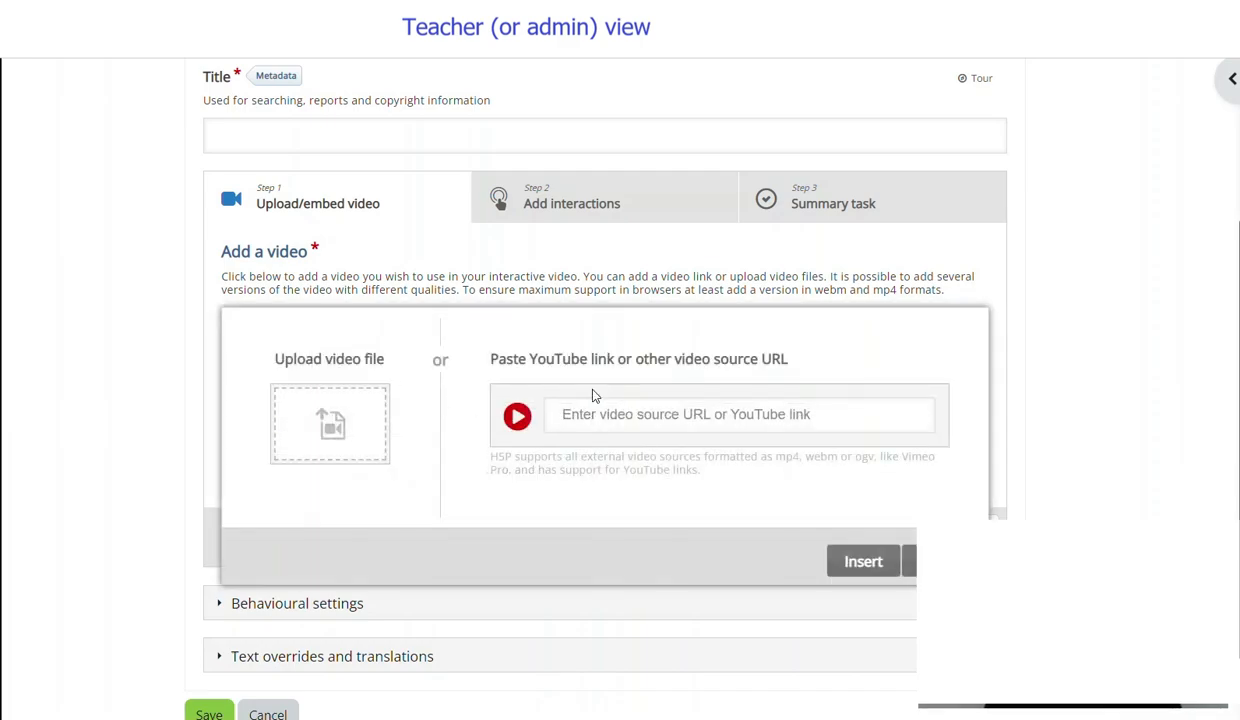
{"action": "left_click", "coordinate": [614, 410]}
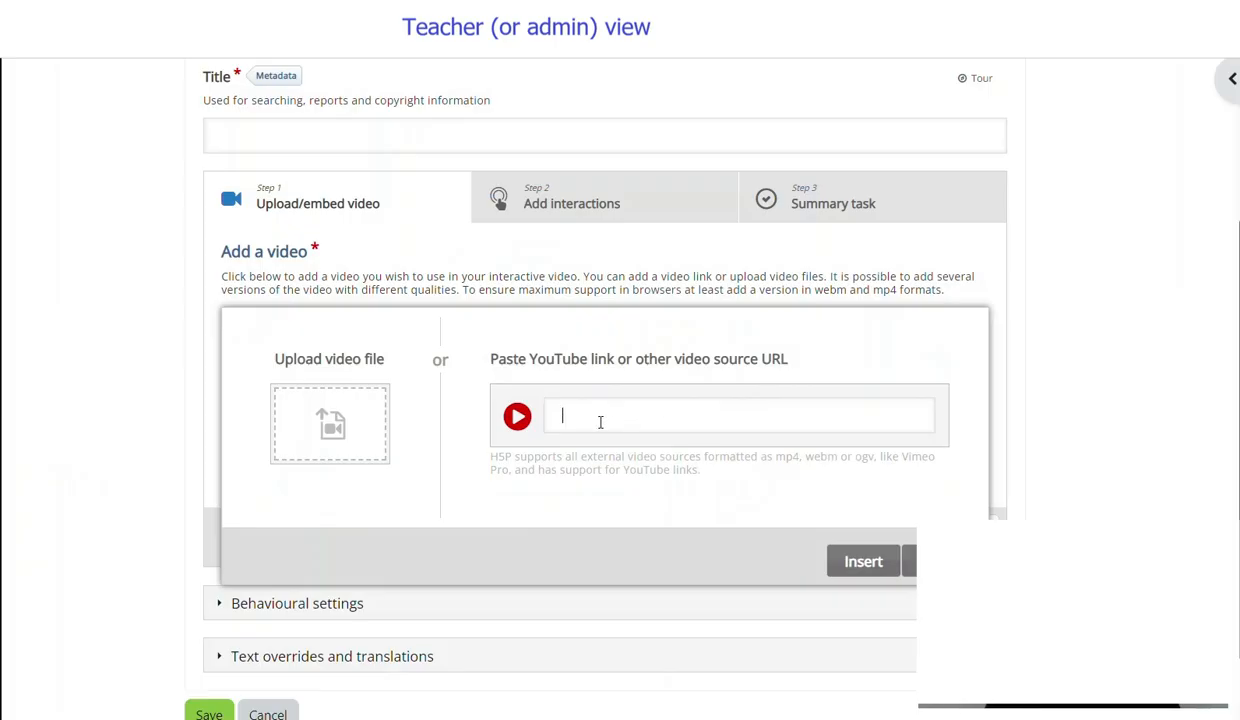
{"action": "right_click", "coordinate": [585, 417]}
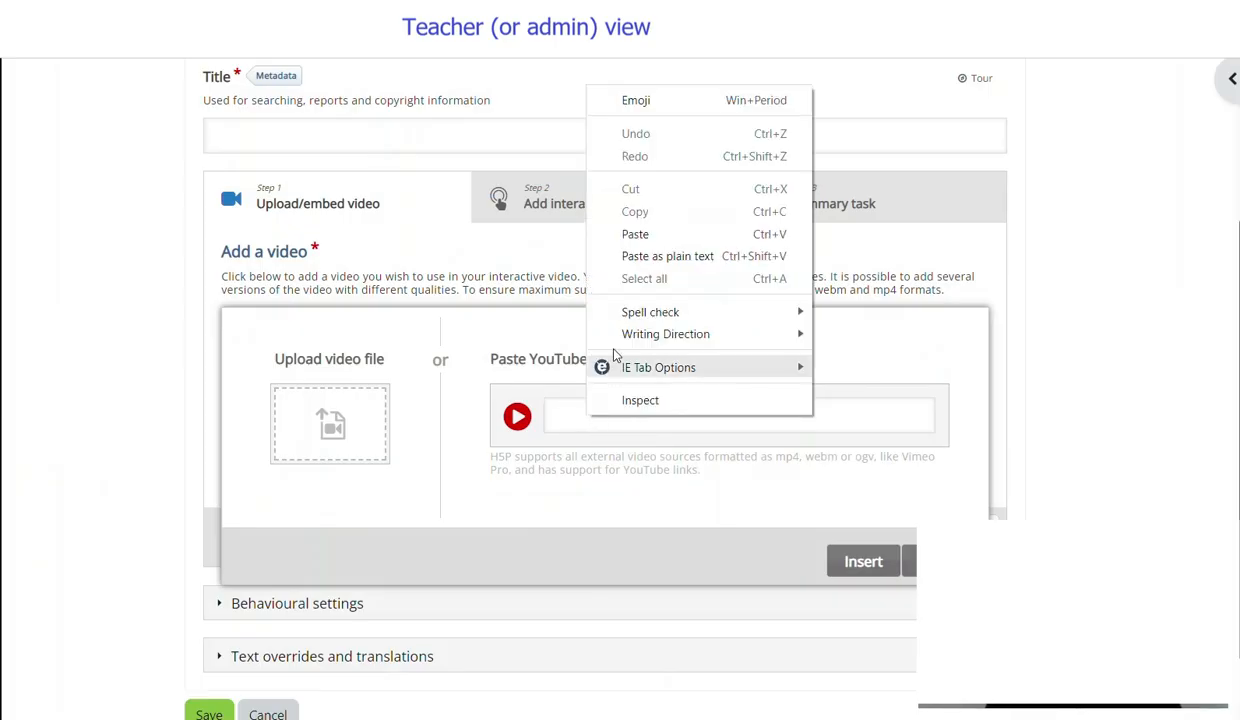
{"action": "left_click", "coordinate": [617, 236]}
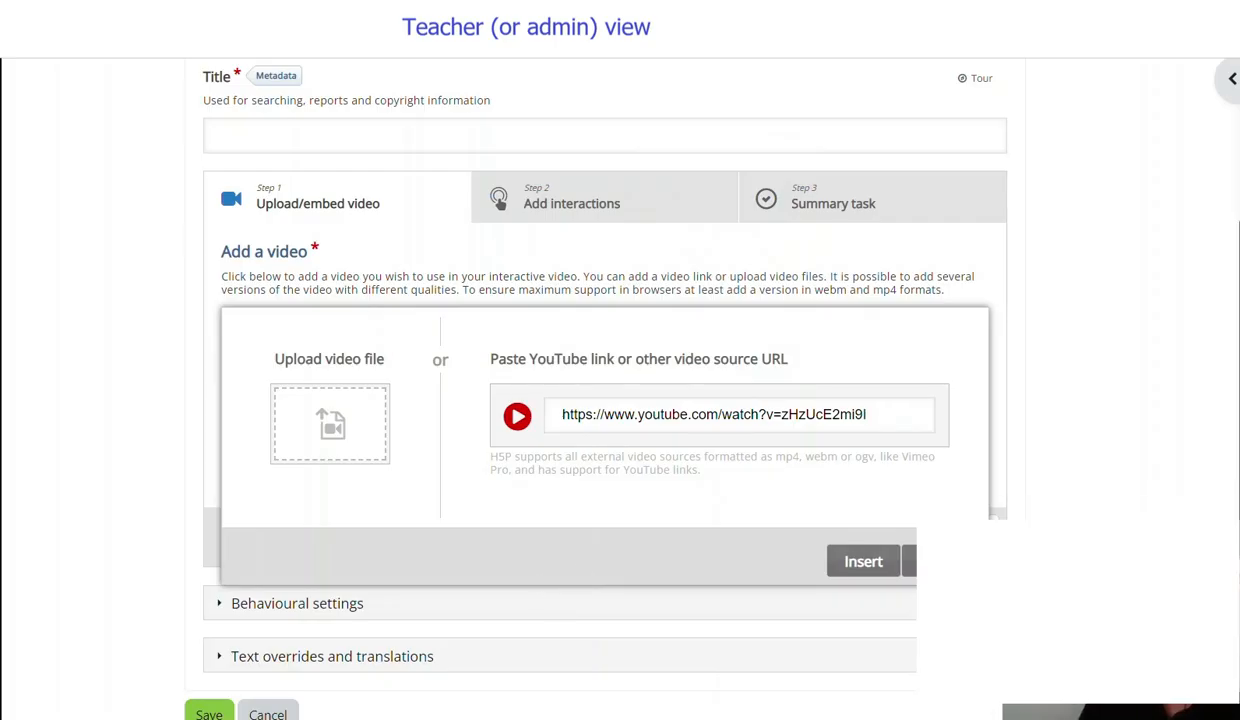
{"action": "left_click", "coordinate": [864, 563]}
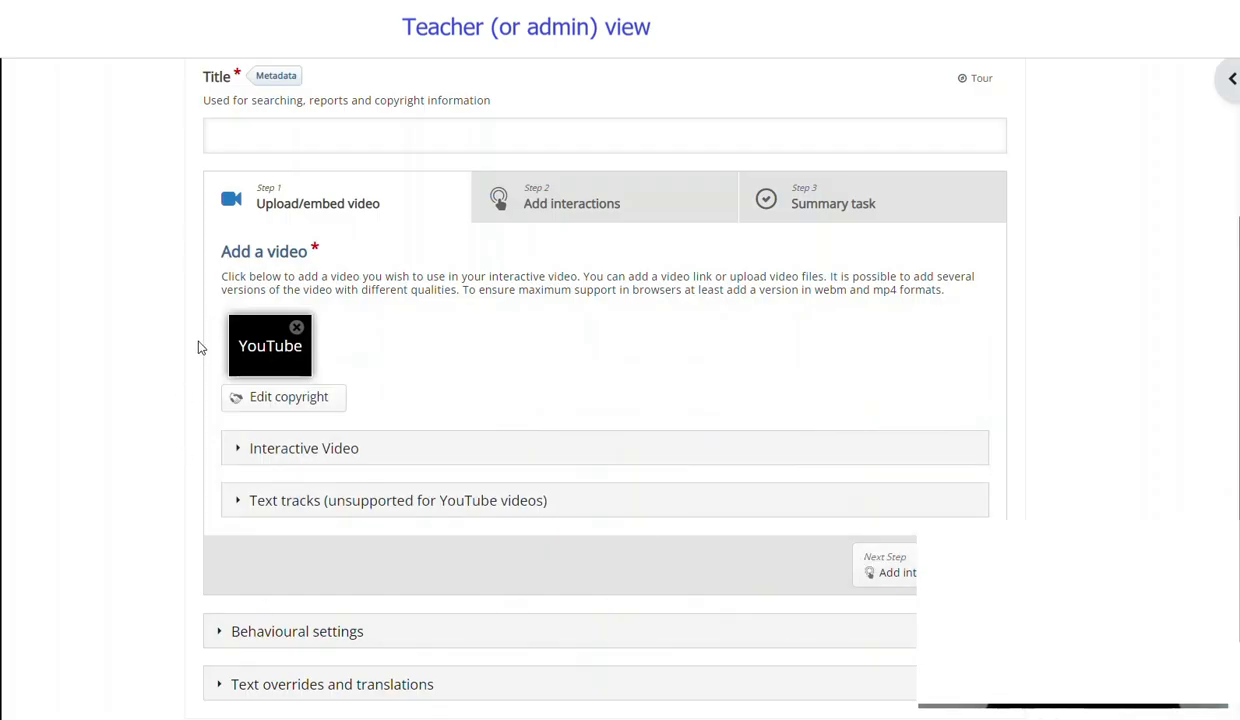
- Expand the behavioural settings and review the start time, playback, override button and navigation options
{"action": "scroll", "coordinate": [210, 379], "scroll_direction": "down", "scroll_amount": 1}
{"action": "scroll", "coordinate": [210, 381], "scroll_direction": "down", "scroll_amount": 1}
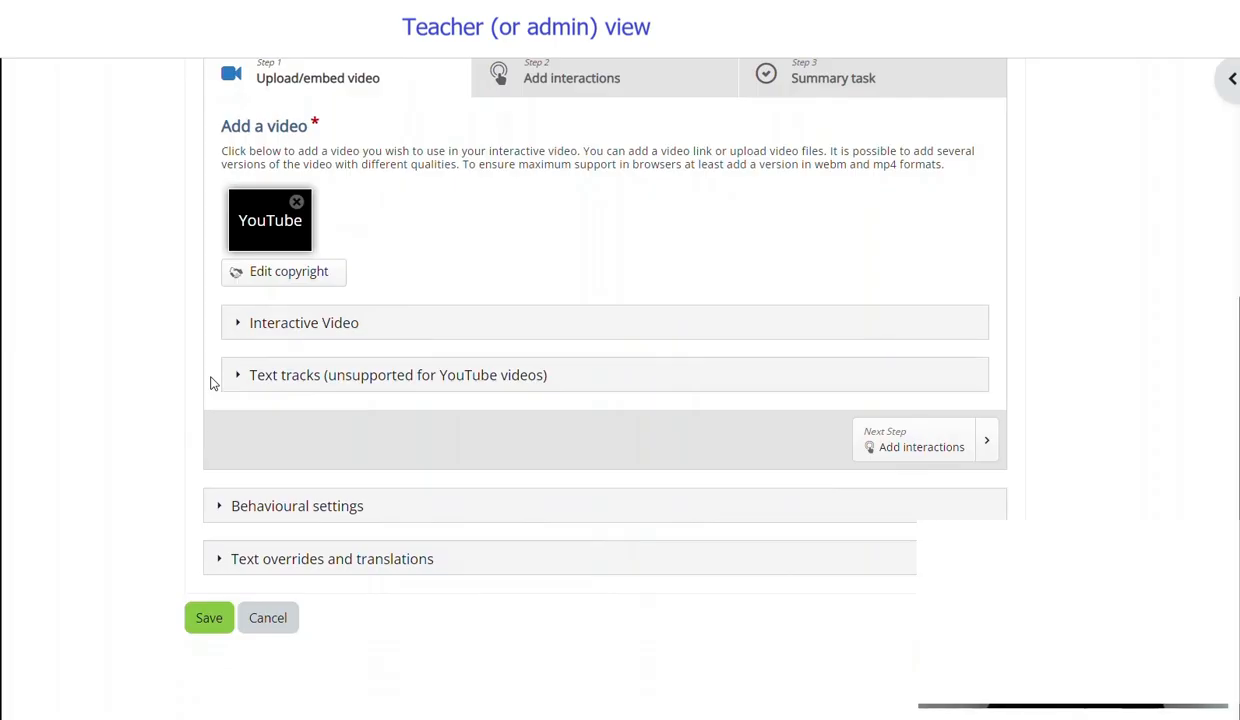
{"action": "scroll", "coordinate": [217, 389], "scroll_direction": "up", "scroll_amount": 1}
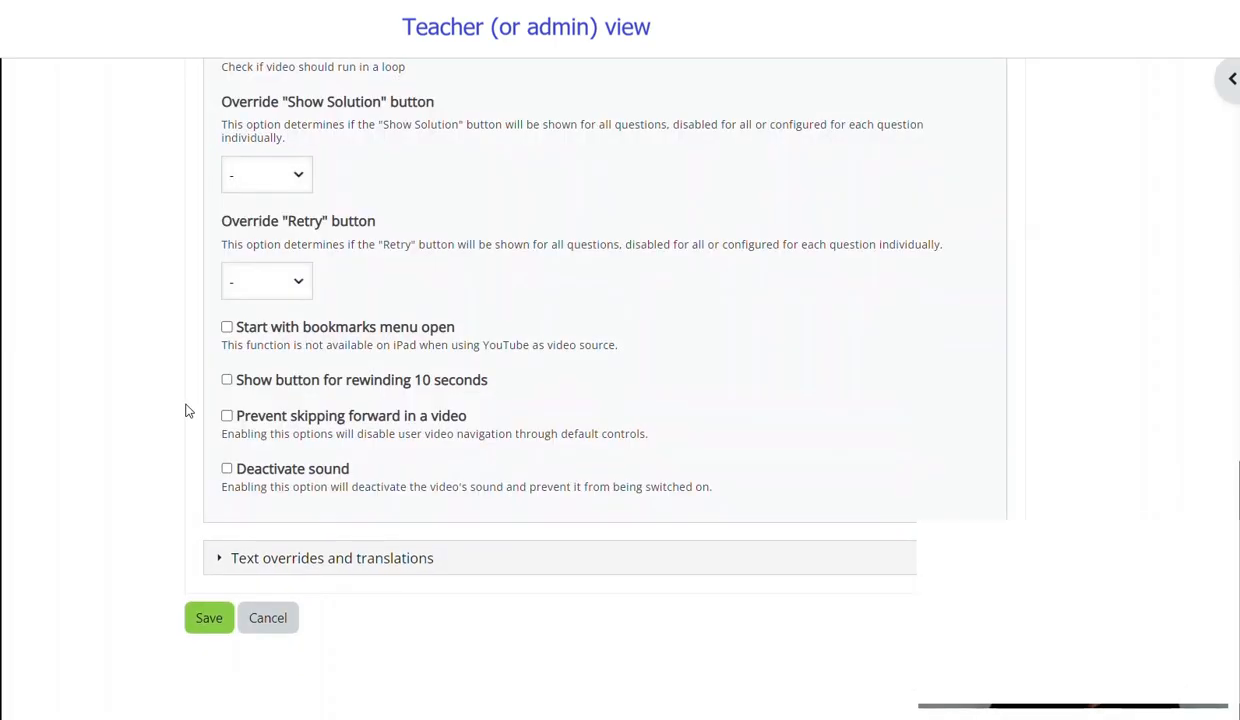
{"action": "scroll", "coordinate": [185, 410], "scroll_direction": "up", "scroll_amount": 3}
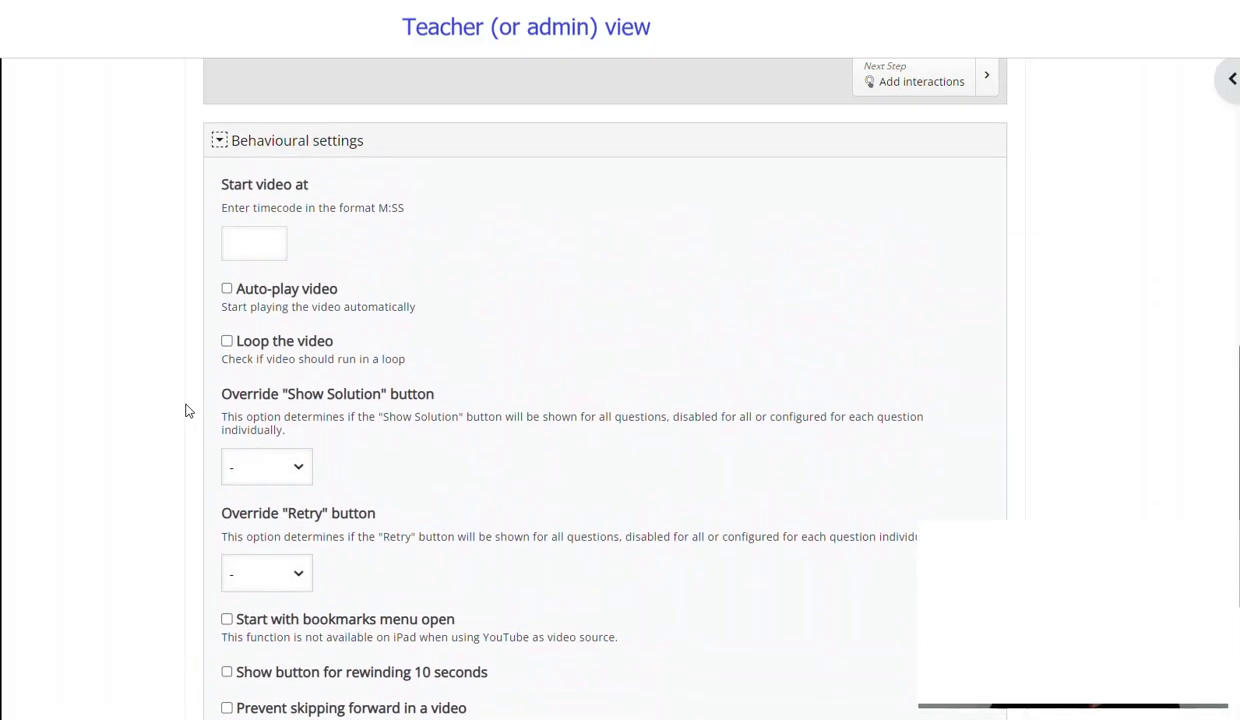
{"action": "scroll", "coordinate": [185, 410], "scroll_direction": "down", "scroll_amount": 2}
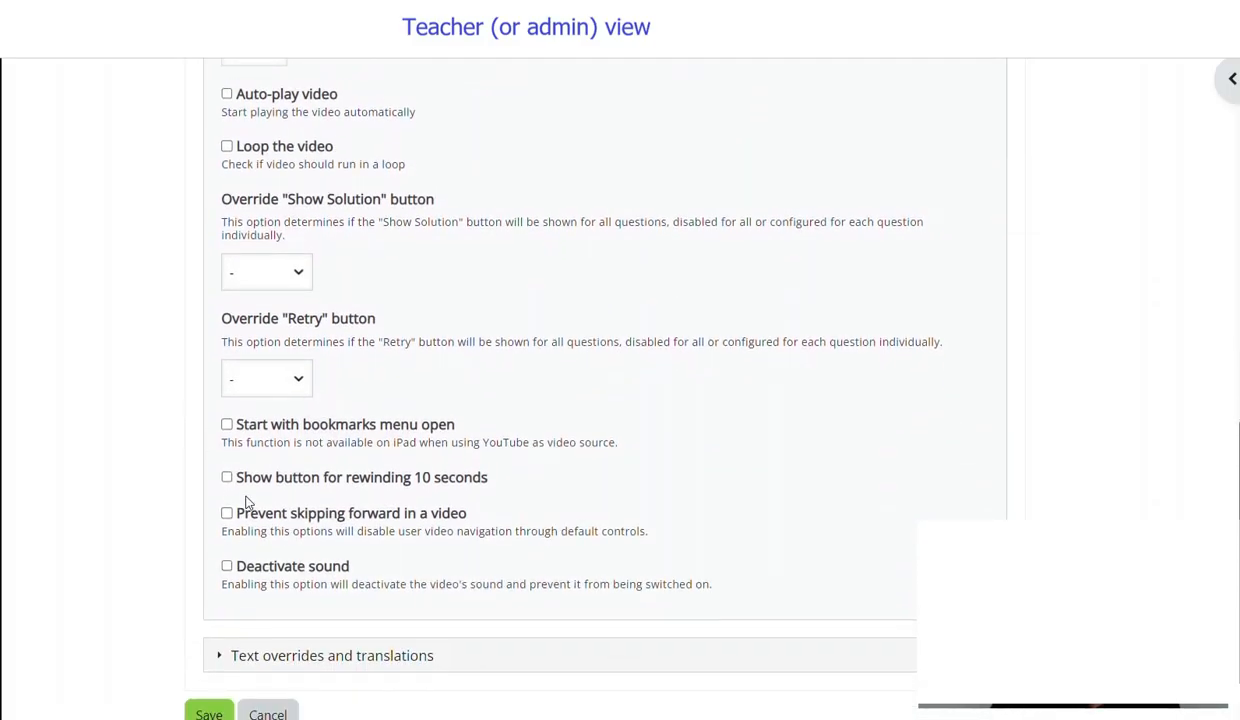
{"action": "scroll", "coordinate": [230, 400], "scroll_direction": "up", "scroll_amount": 1}
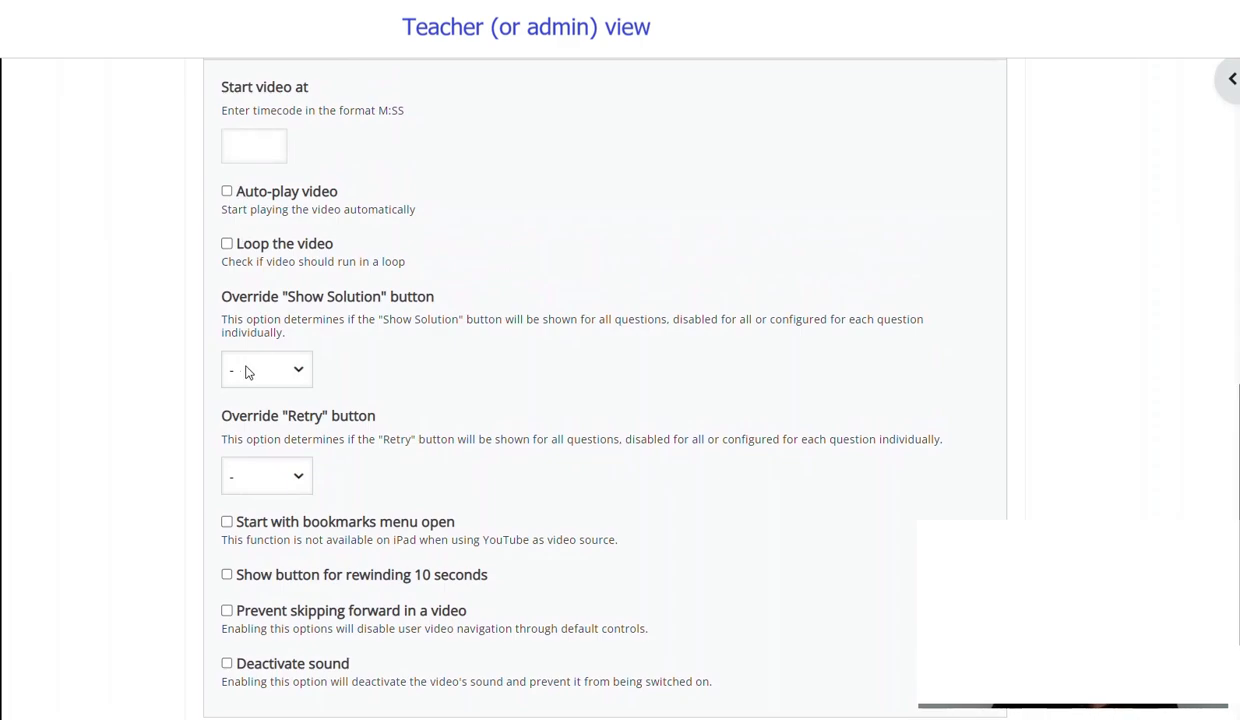
{"action": "scroll", "coordinate": [248, 372], "scroll_direction": "down", "scroll_amount": 2}
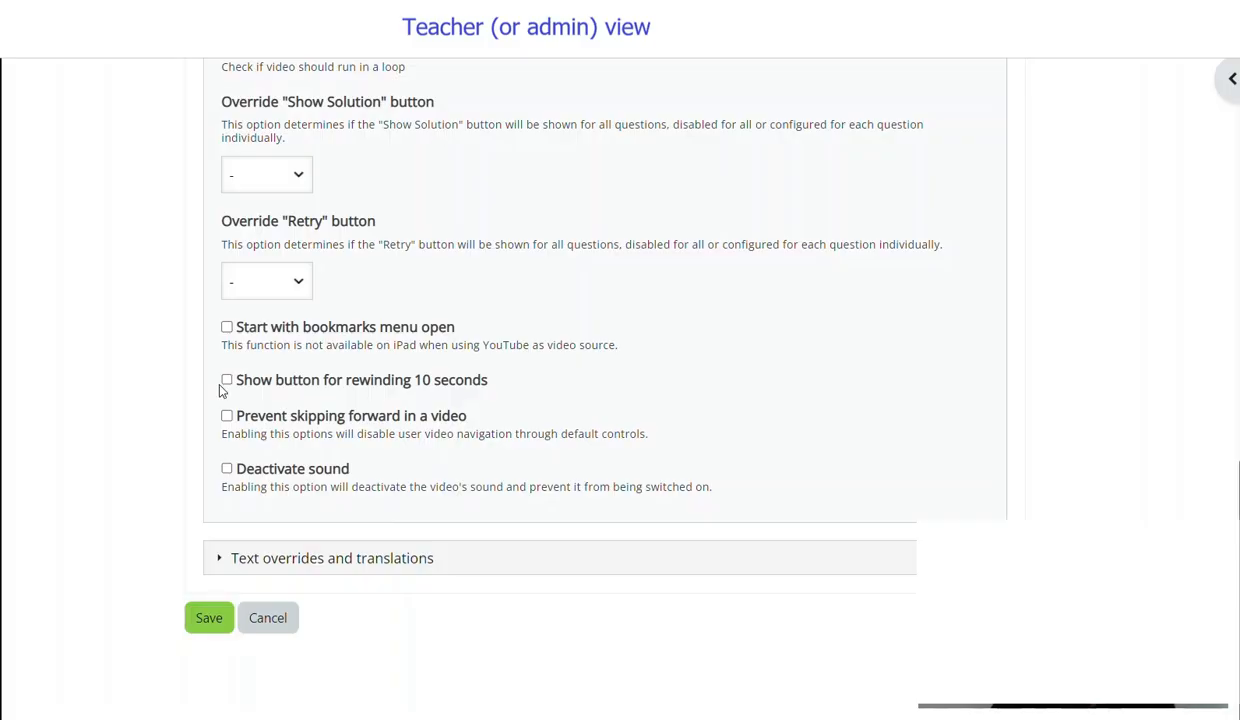
- Try the options for showing a 10-second rewind button and preventing skipping forward, leaving both disabled
{"action": "left_click", "coordinate": [225, 381]}
{"action": "left_click", "coordinate": [226, 381]}
{"action": "left_click_drag", "start_coordinate": [470, 413], "coordinate": [232, 420]}
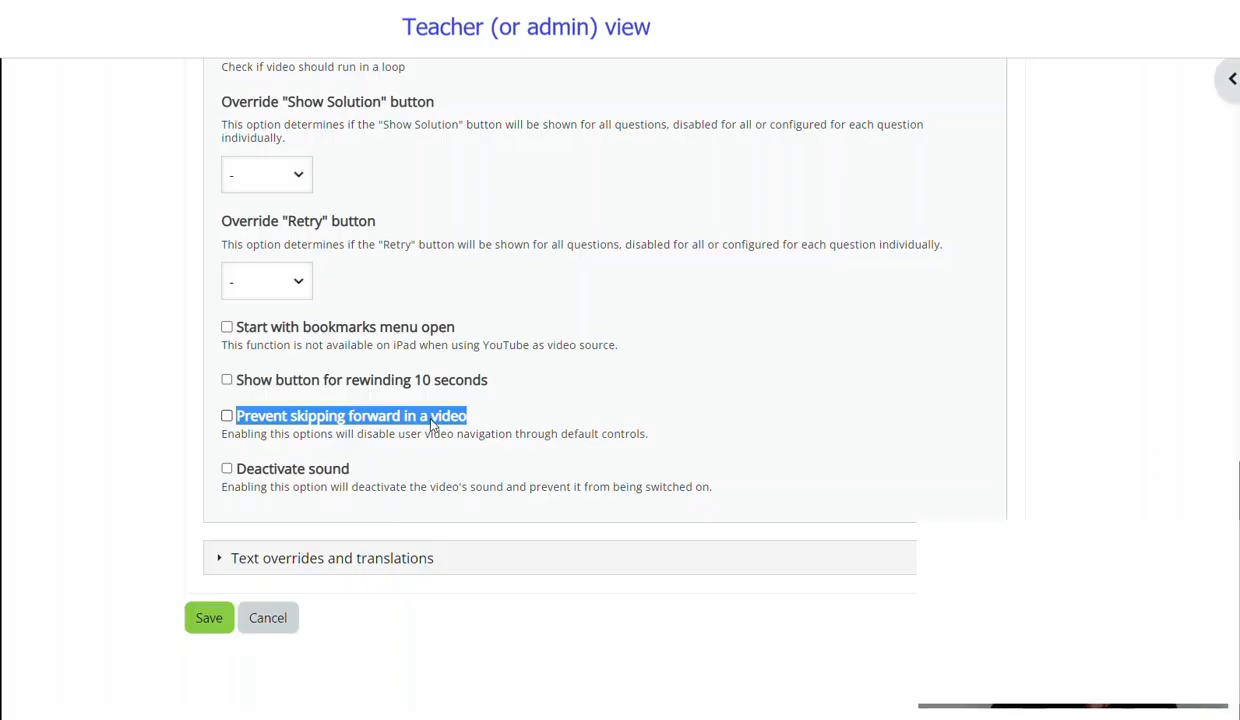
{"action": "left_click_drag", "start_coordinate": [484, 415], "coordinate": [248, 420]}
{"action": "left_click", "coordinate": [310, 416]}
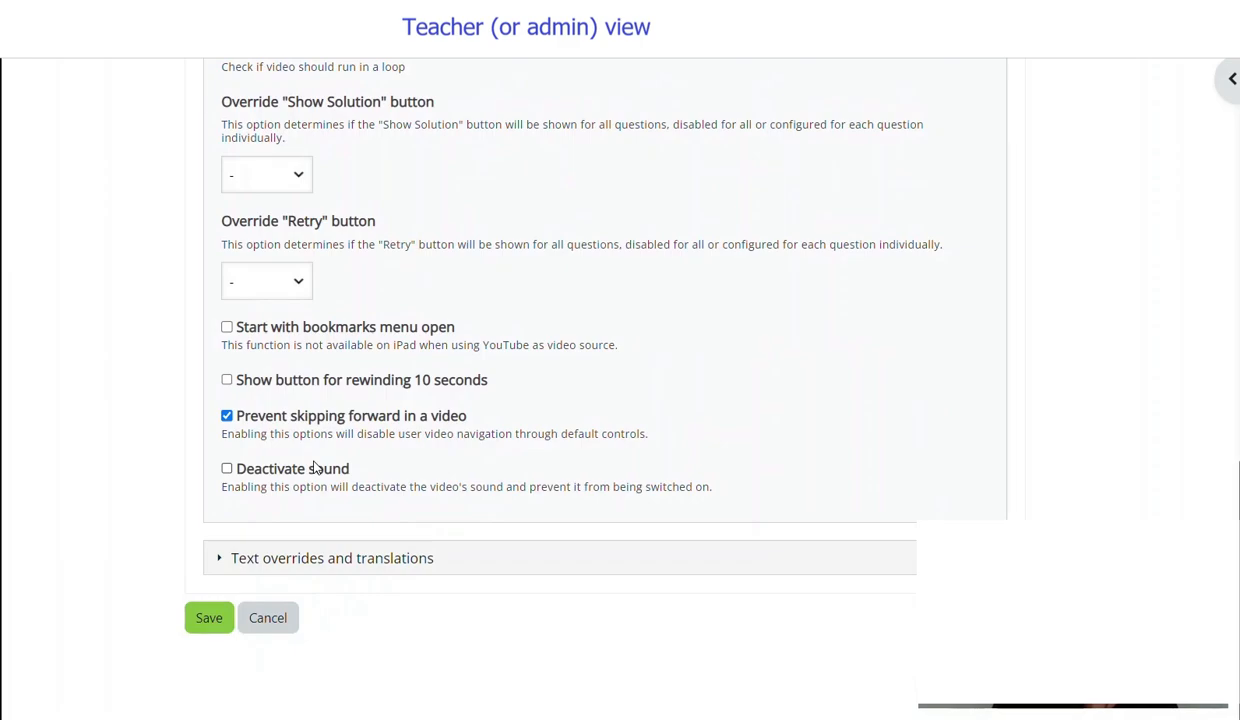
{"action": "scroll", "coordinate": [313, 468], "scroll_direction": "up", "scroll_amount": 2}
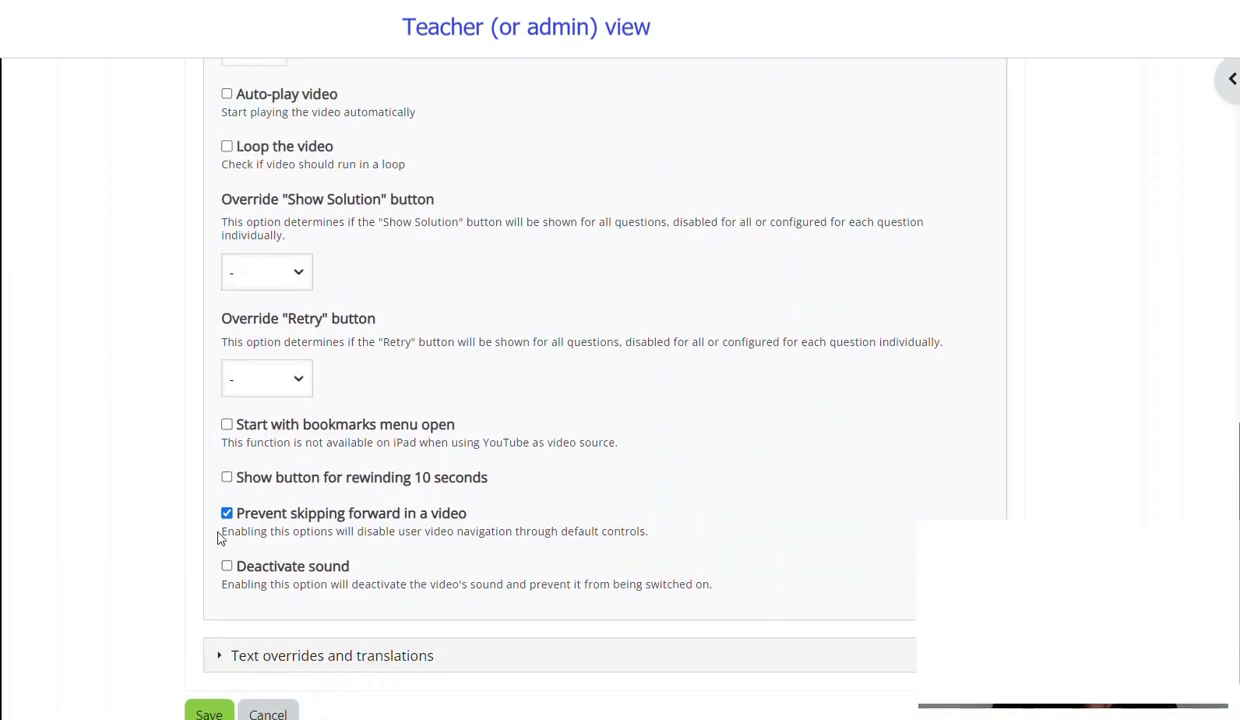
{"action": "scroll", "coordinate": [211, 577], "scroll_direction": "up", "scroll_amount": 3}
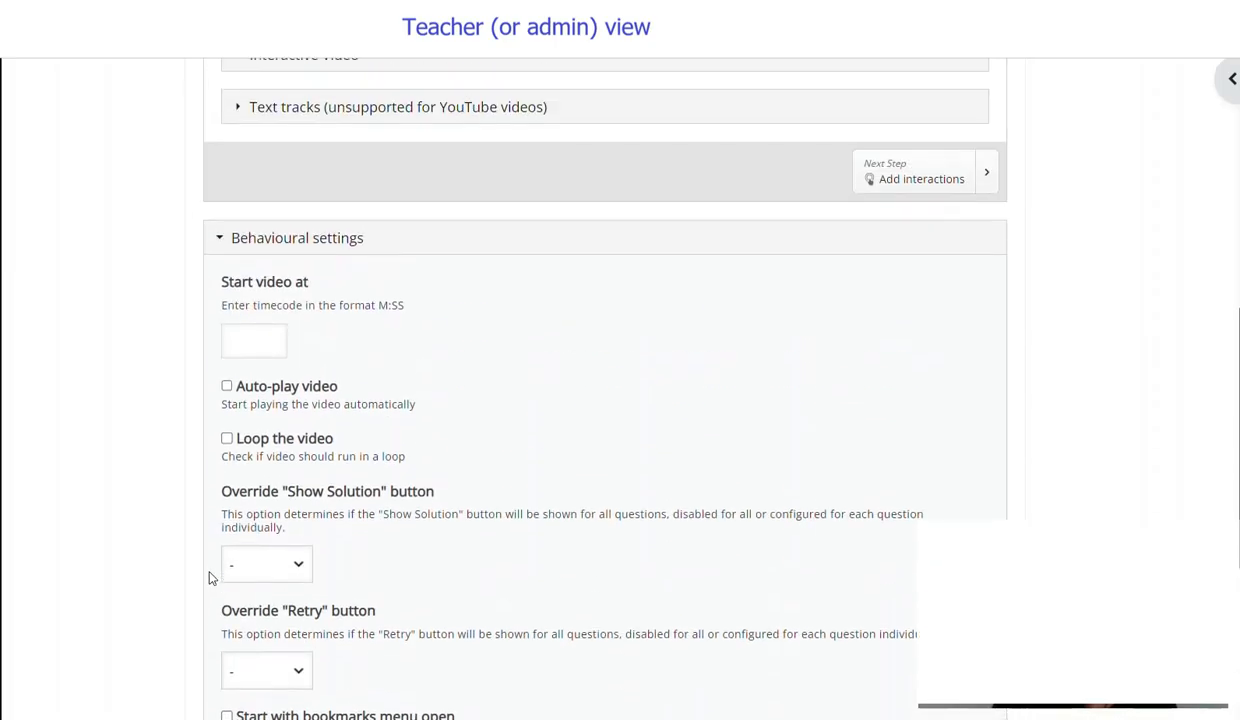
{"action": "scroll", "coordinate": [211, 577], "scroll_direction": "down", "scroll_amount": 2}
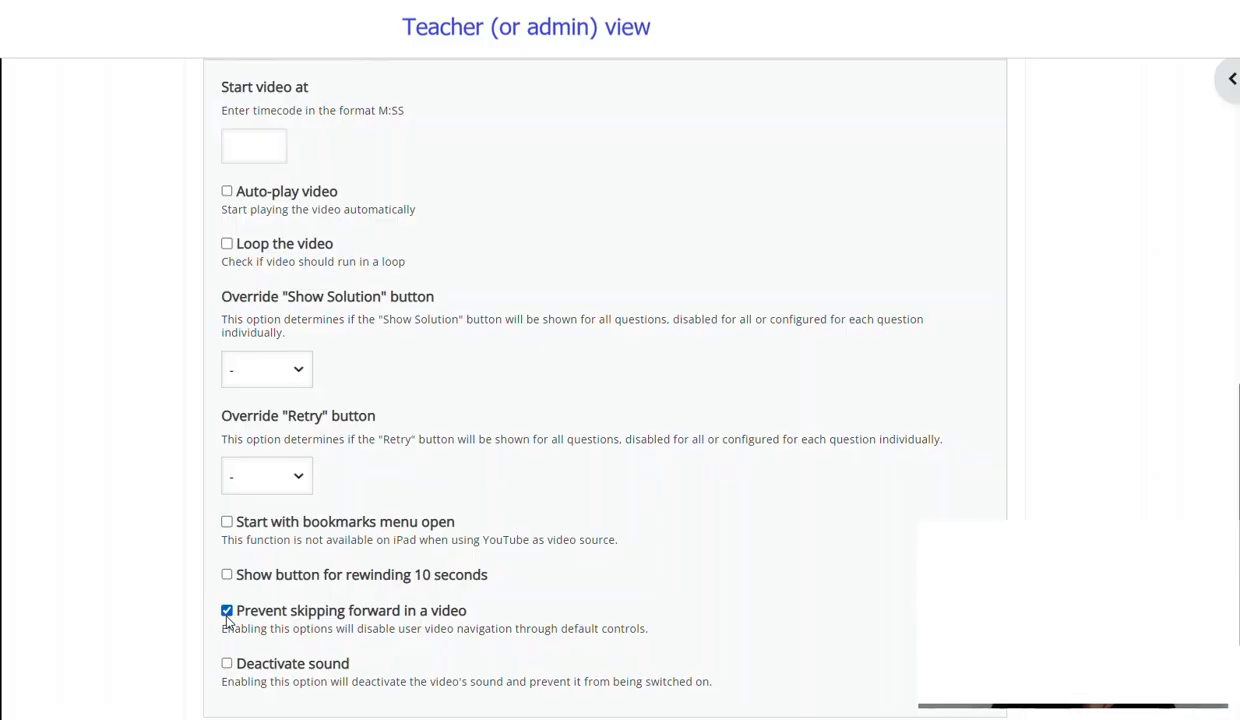
{"action": "left_click", "coordinate": [225, 609]}
- Go to the interactions stage of the video and add a Multiple Choice interaction
{"action": "scroll", "coordinate": [208, 605], "scroll_direction": "up", "scroll_amount": 10}
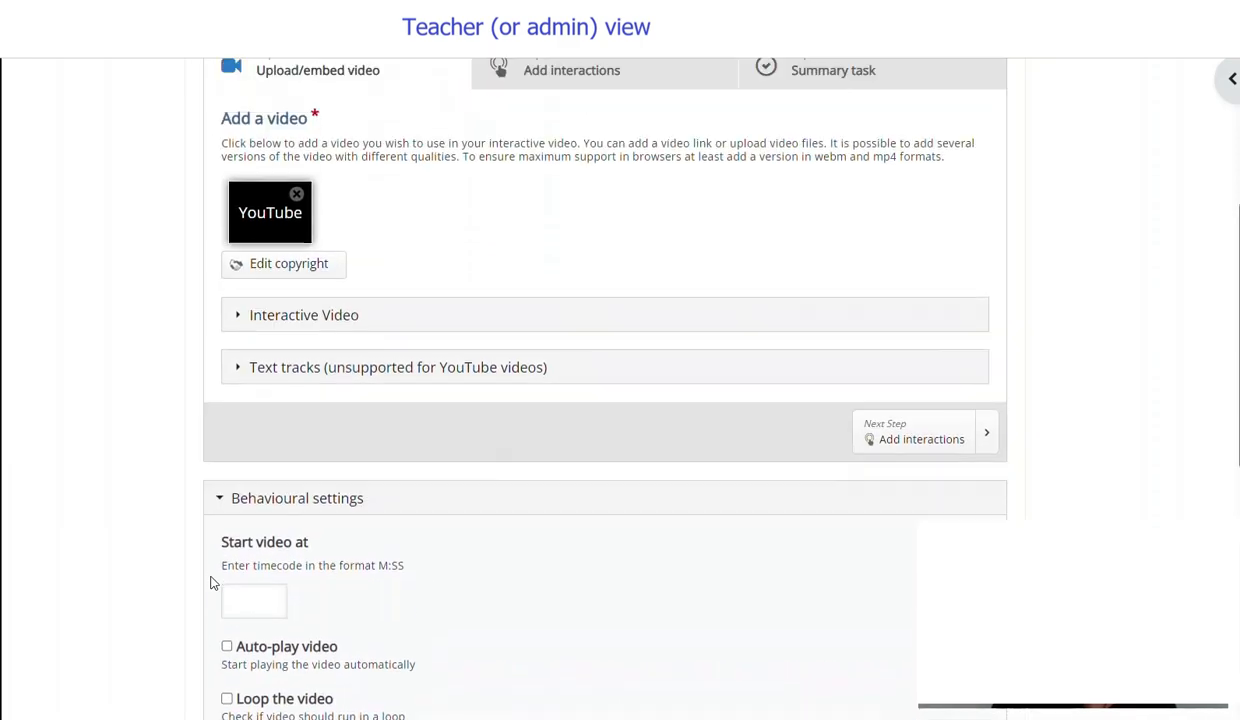
{"action": "scroll", "coordinate": [210, 583], "scroll_direction": "down", "scroll_amount": 10}
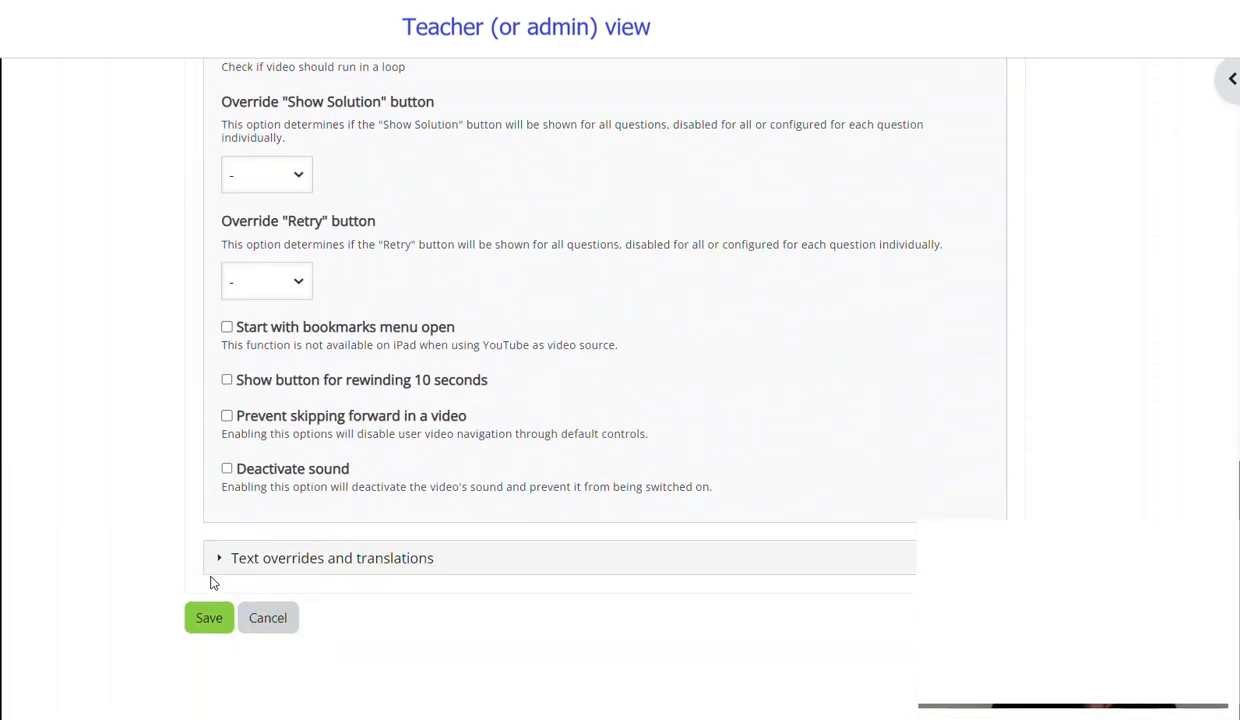
{"action": "scroll", "coordinate": [210, 583], "scroll_direction": "up", "scroll_amount": 10}
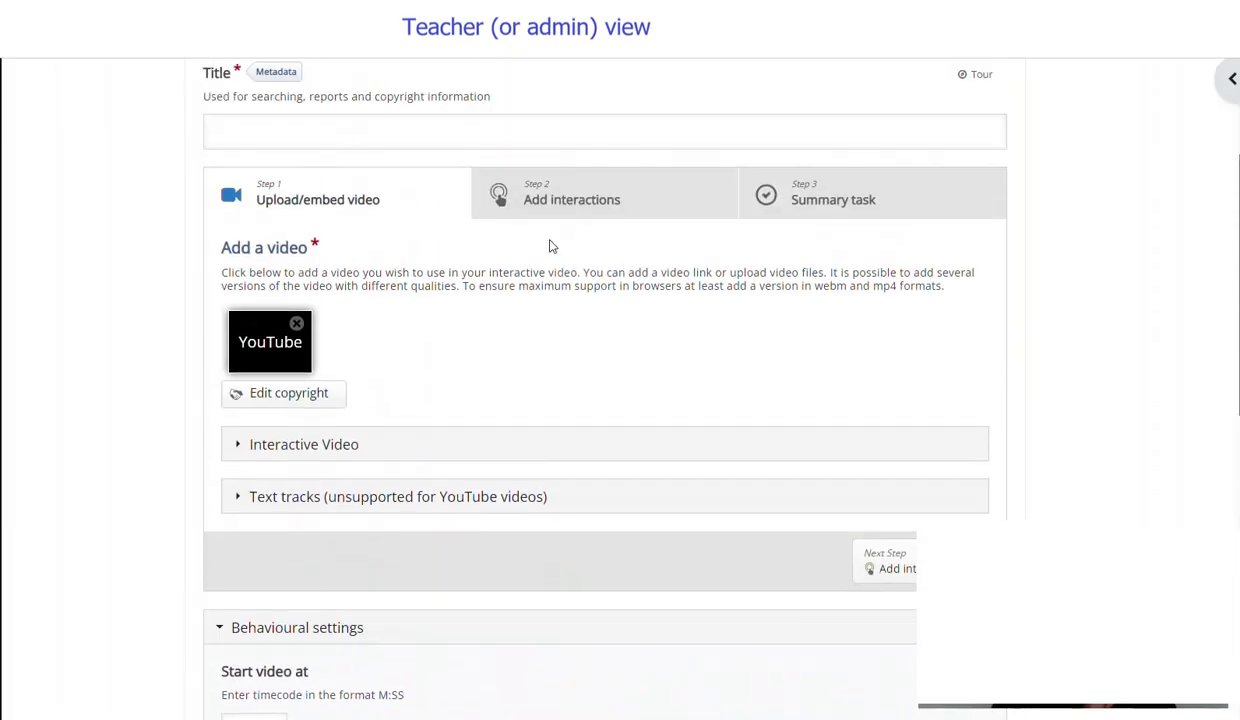
{"action": "left_click", "coordinate": [594, 203]}
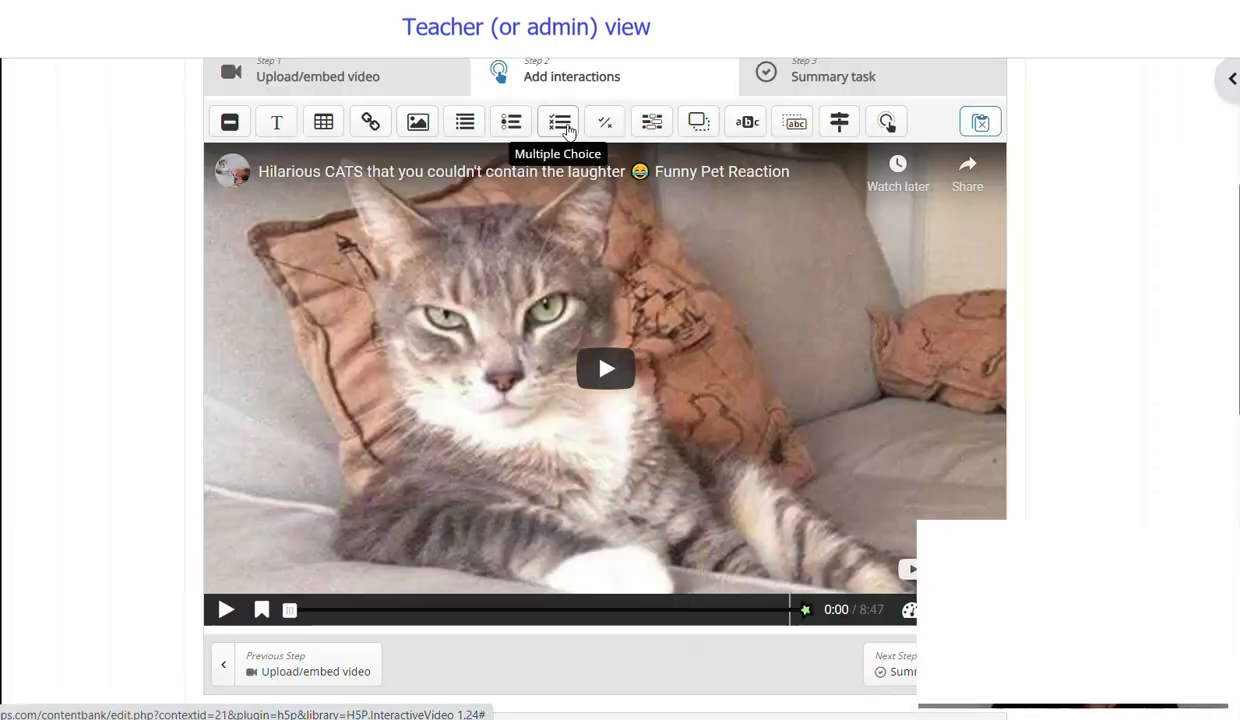
{"action": "left_click", "coordinate": [559, 123]}
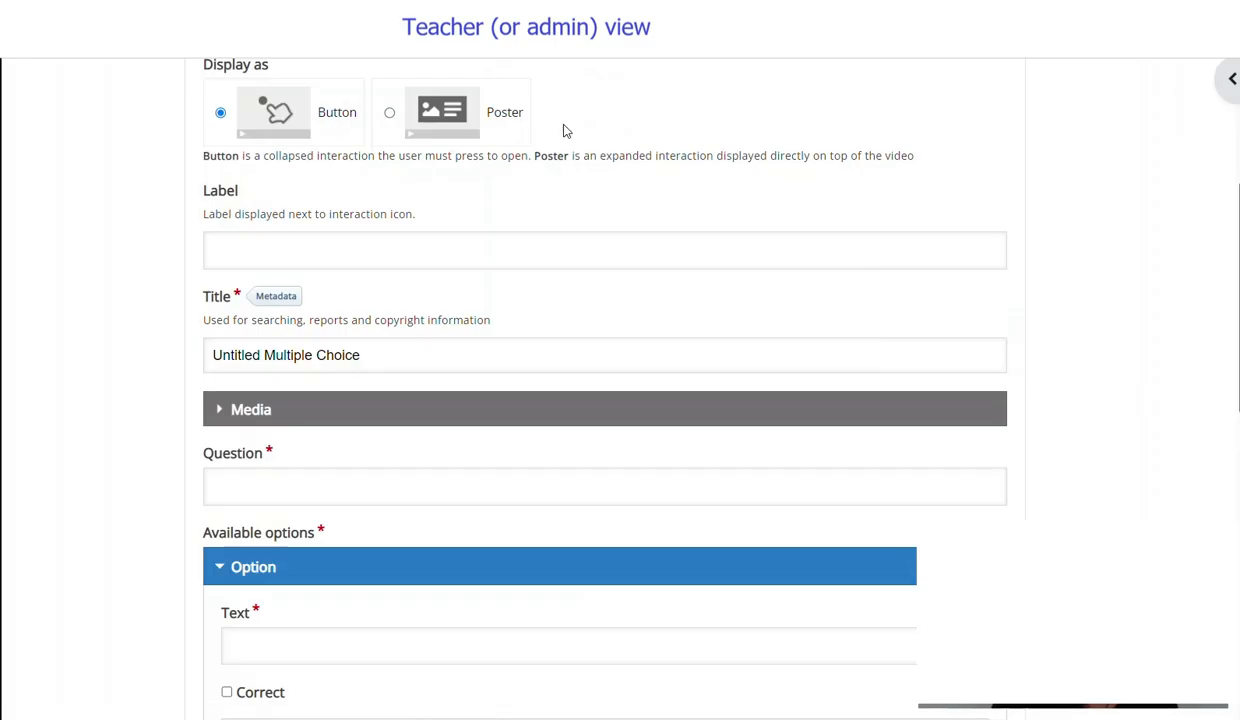
- Set the multiple choice interaction to pause the video and display as a poster
{"action": "scroll", "coordinate": [237, 338], "scroll_direction": "up", "scroll_amount": 3}
{"action": "scroll", "coordinate": [237, 338], "scroll_direction": "up", "scroll_amount": 1}
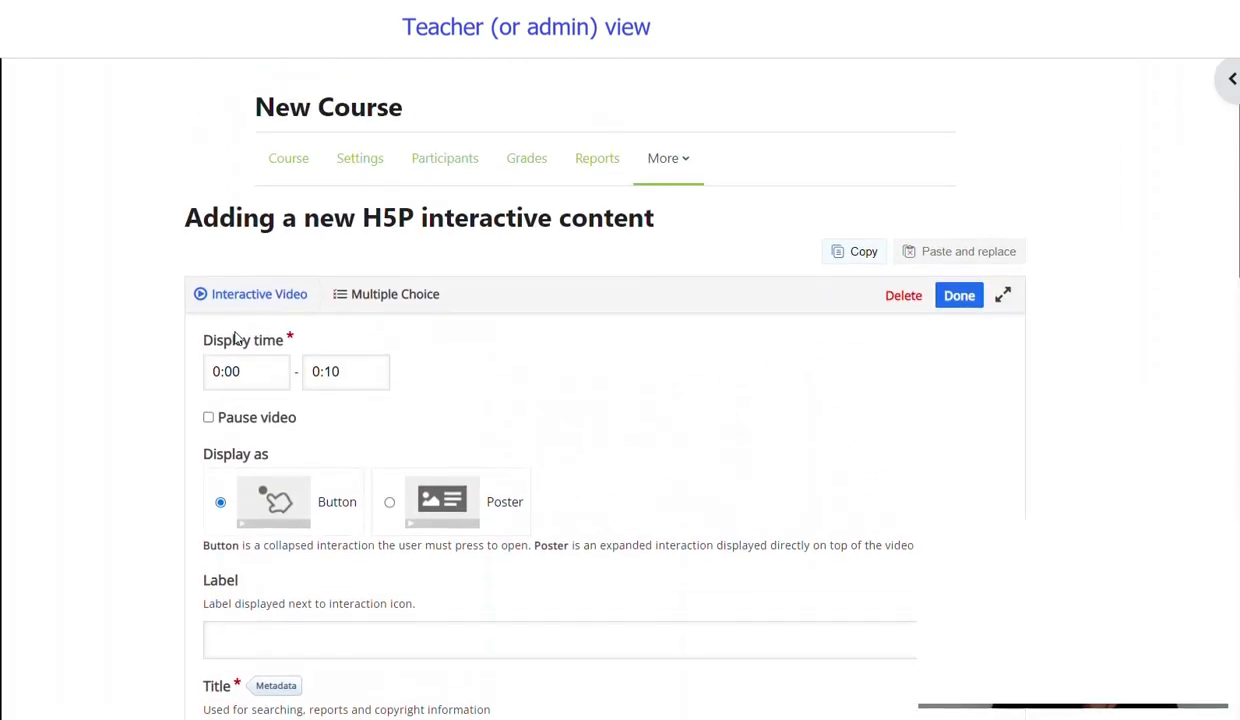
{"action": "scroll", "coordinate": [237, 336], "scroll_direction": "down", "scroll_amount": 2}
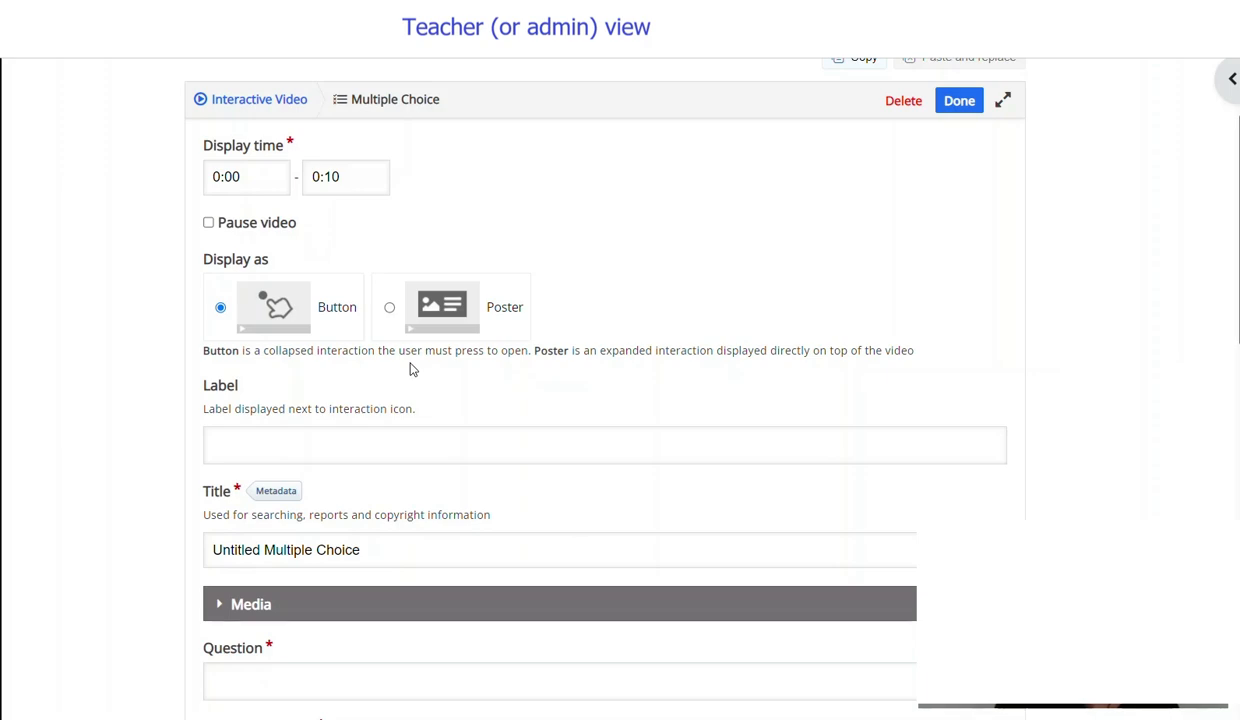
{"action": "left_click", "coordinate": [390, 311]}
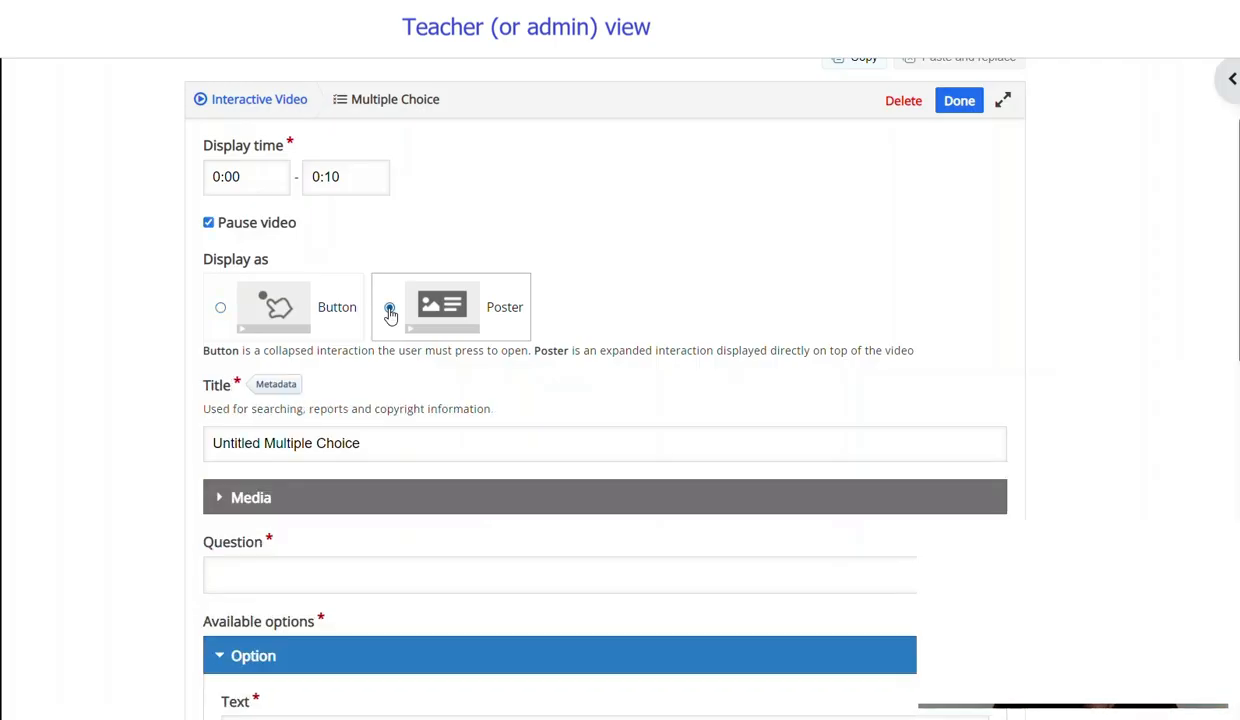
- Set the title of the multiple choice interaction to "Question 1"
{"action": "scroll", "coordinate": [240, 358], "scroll_direction": "down", "scroll_amount": 2}
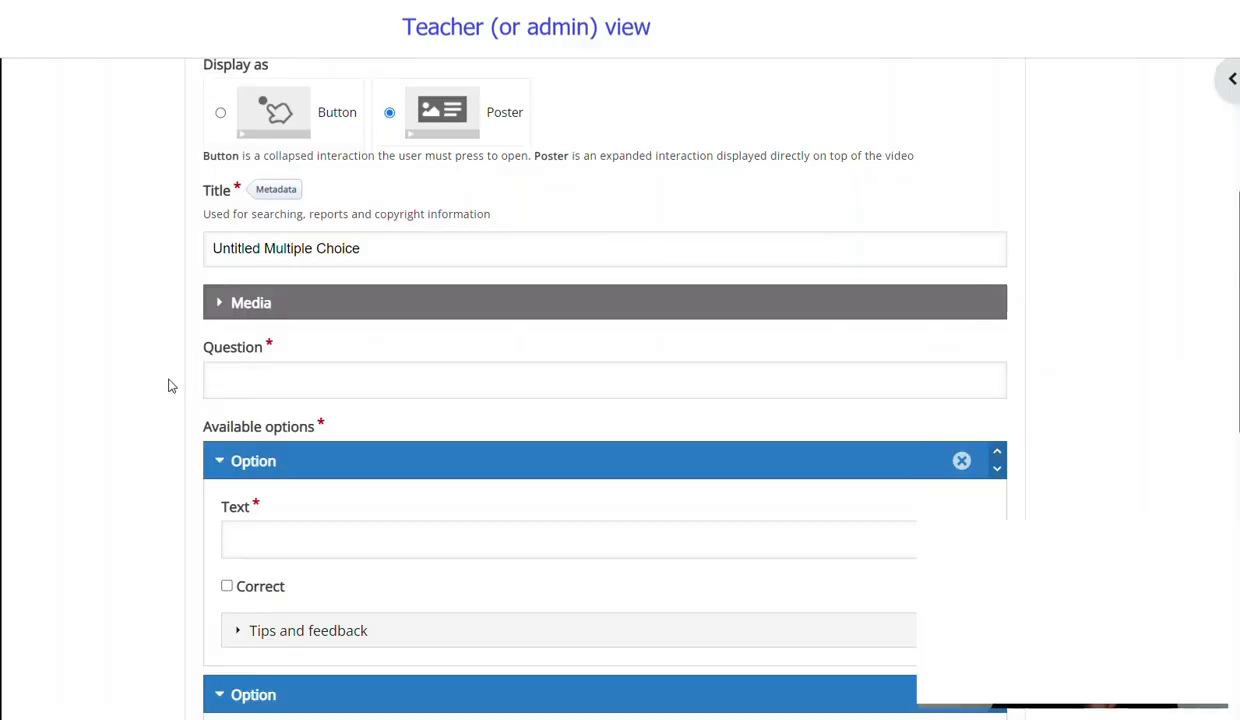
{"action": "scroll", "coordinate": [169, 386], "scroll_direction": "up", "scroll_amount": 2}
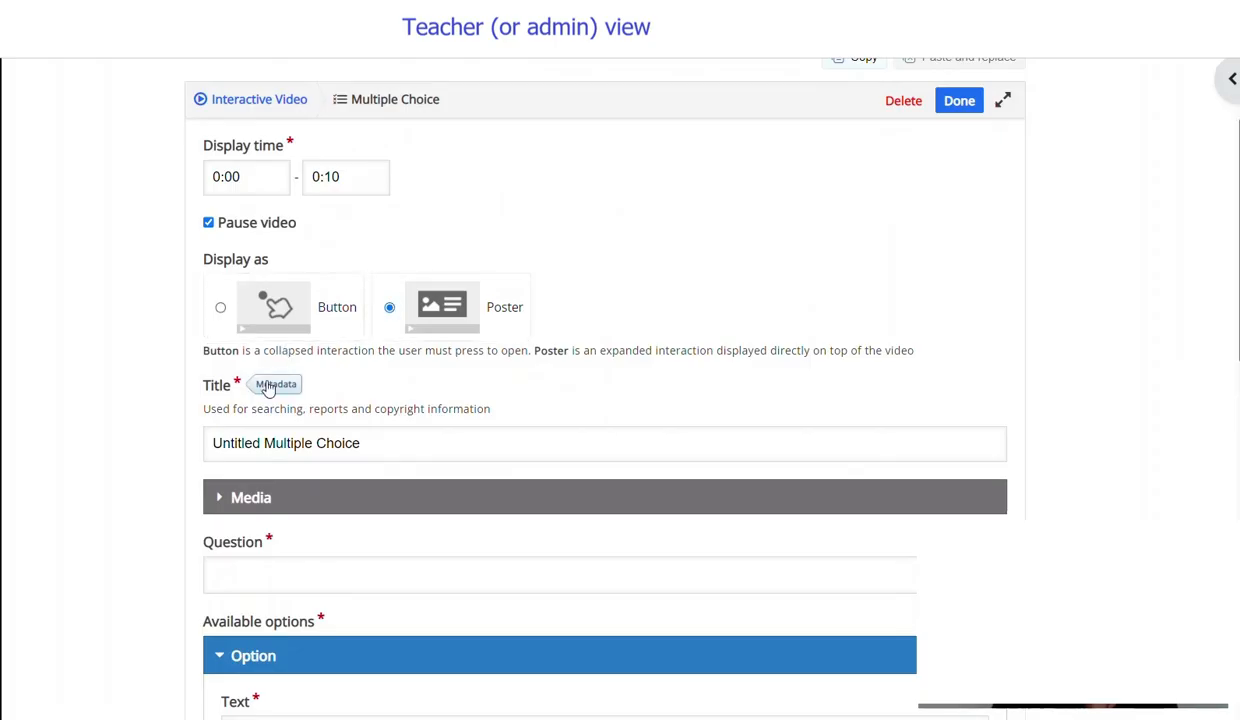
{"action": "left_click_drag", "start_coordinate": [470, 441], "coordinate": [115, 445]}
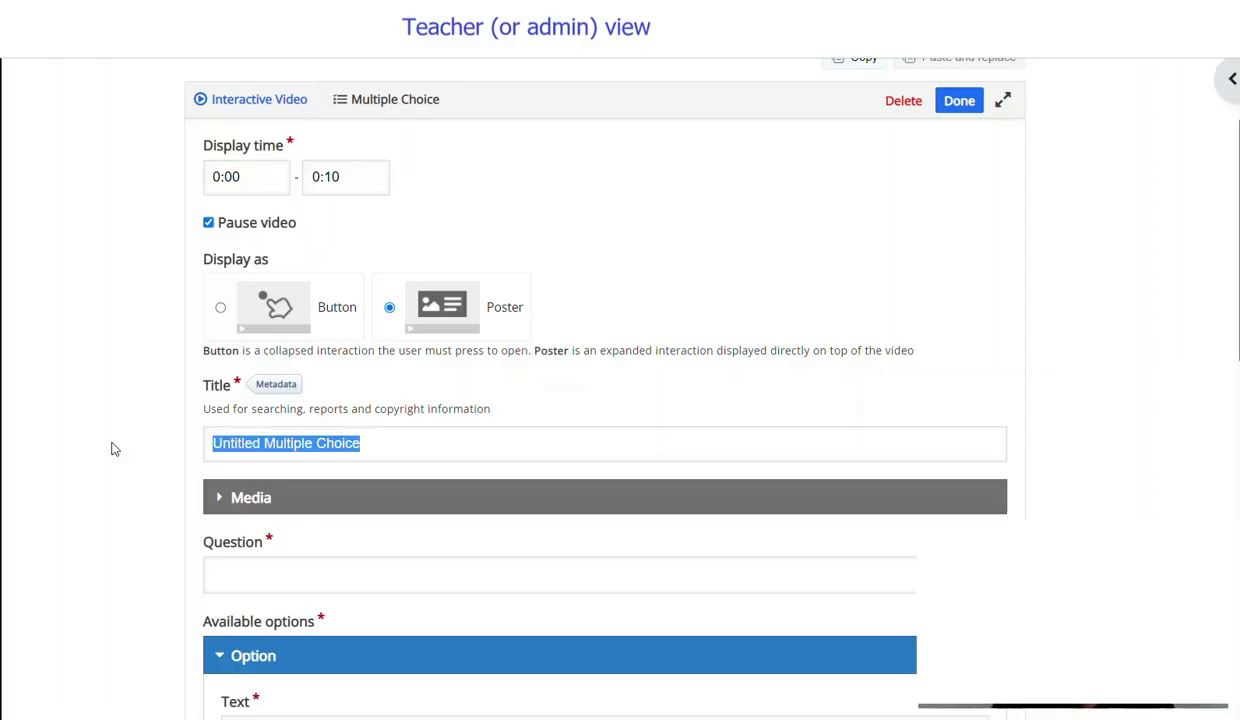
{"action": "type", "text": "Ques"}
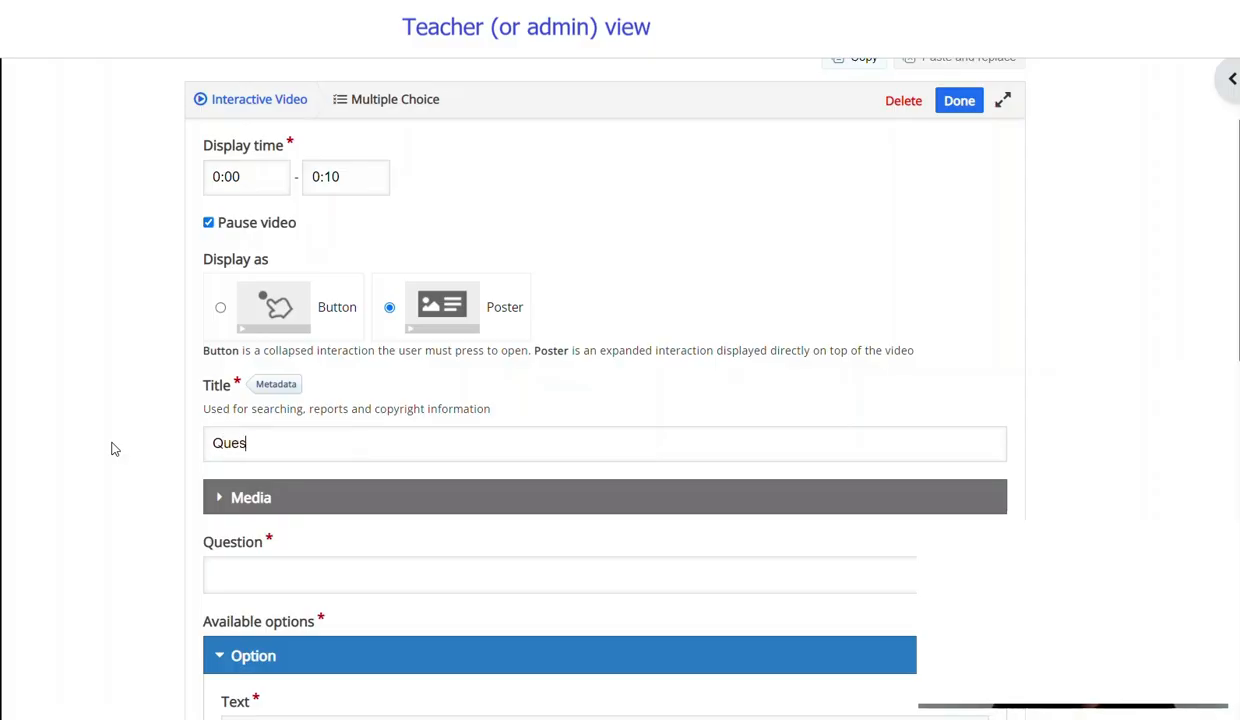
{"action": "type", "text": "tion 1"}
- Enter "How old is this cat accoring to the video?" as the question text of the multiple choice interaction
{"action": "scroll", "coordinate": [160, 645], "scroll_direction": "down", "scroll_amount": 2}
{"action": "left_click", "coordinate": [283, 378]}
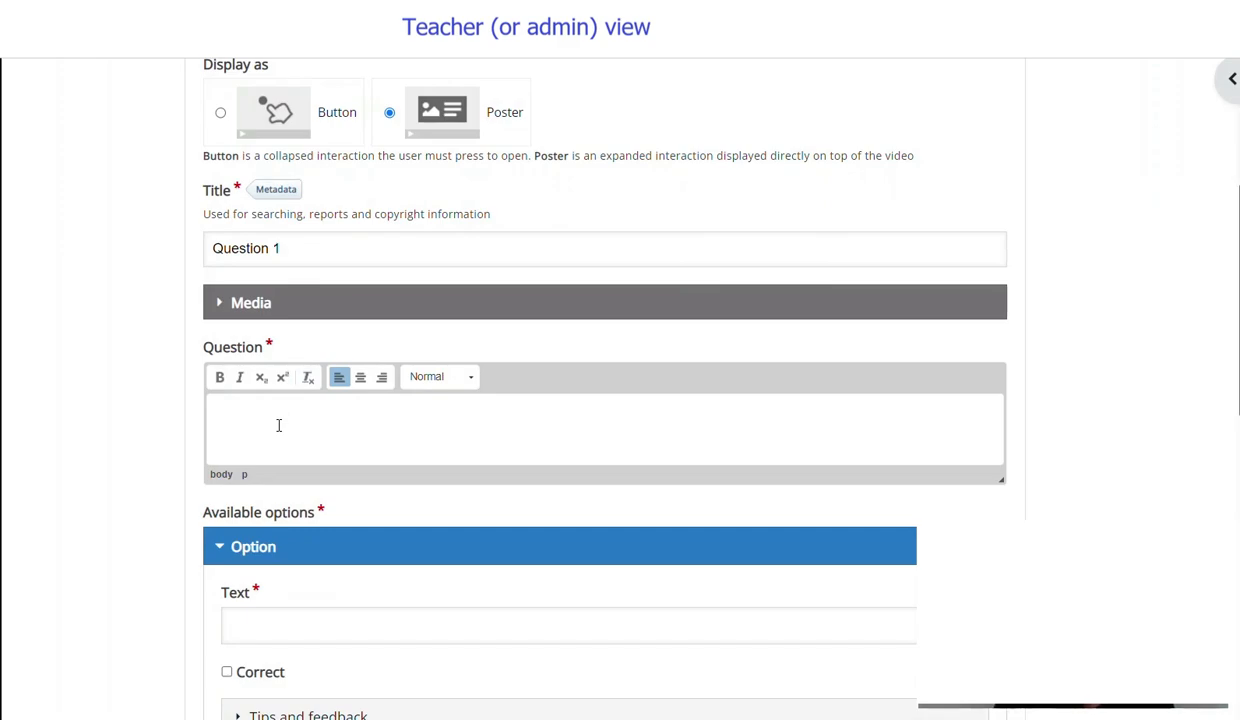
{"action": "type", "text": "old "}
{"action": "type", "text": " to the video?"}
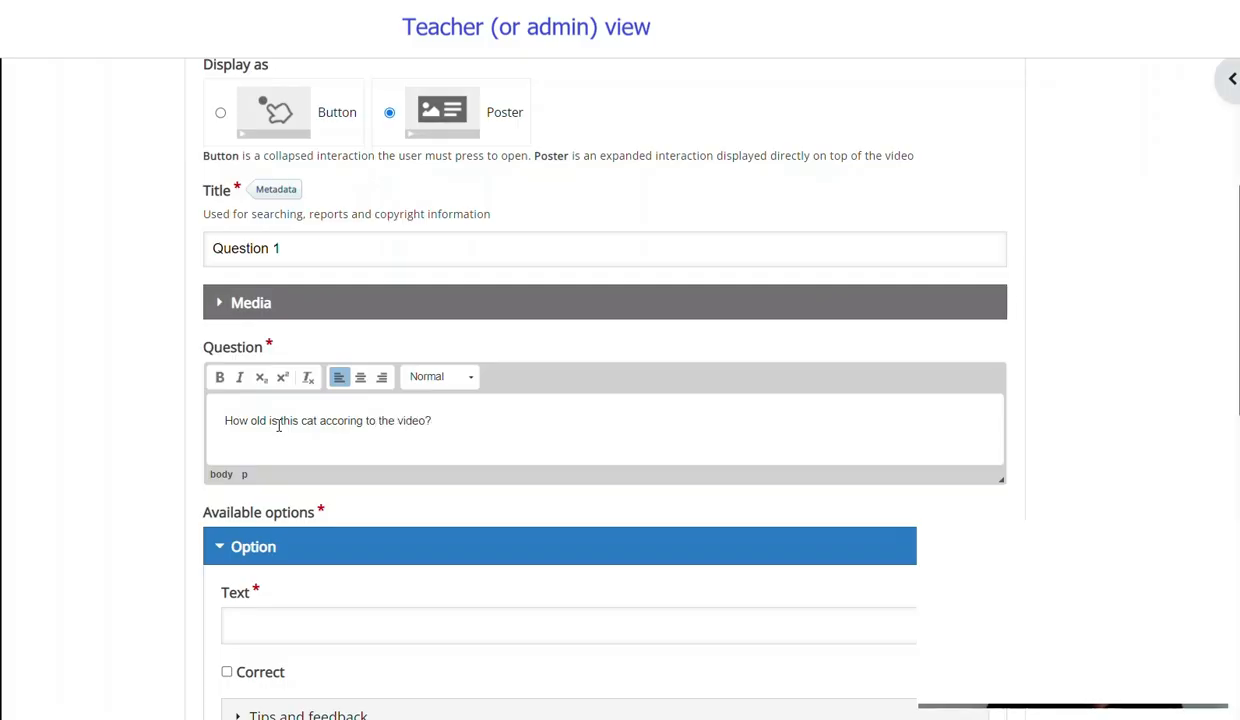
- Enter "1 year old" as the text of the first answer option
{"action": "scroll", "coordinate": [300, 450], "scroll_direction": "down", "scroll_amount": 3}
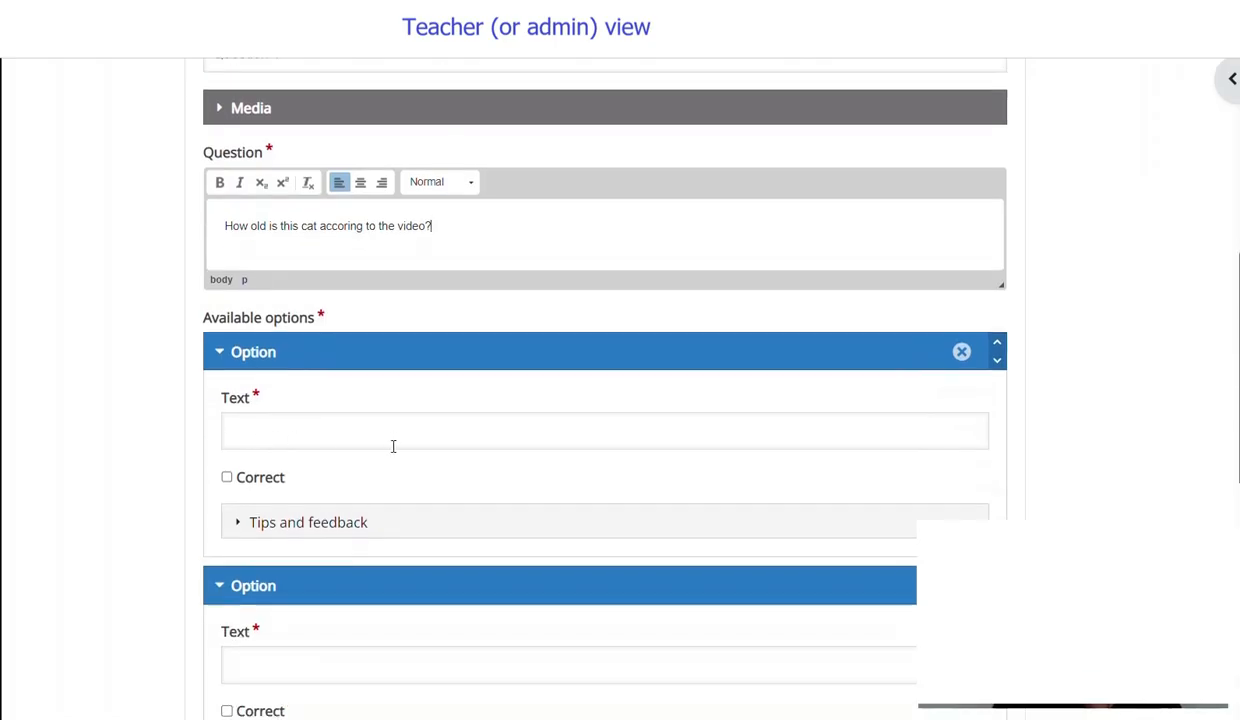
{"action": "left_click", "coordinate": [341, 433]}
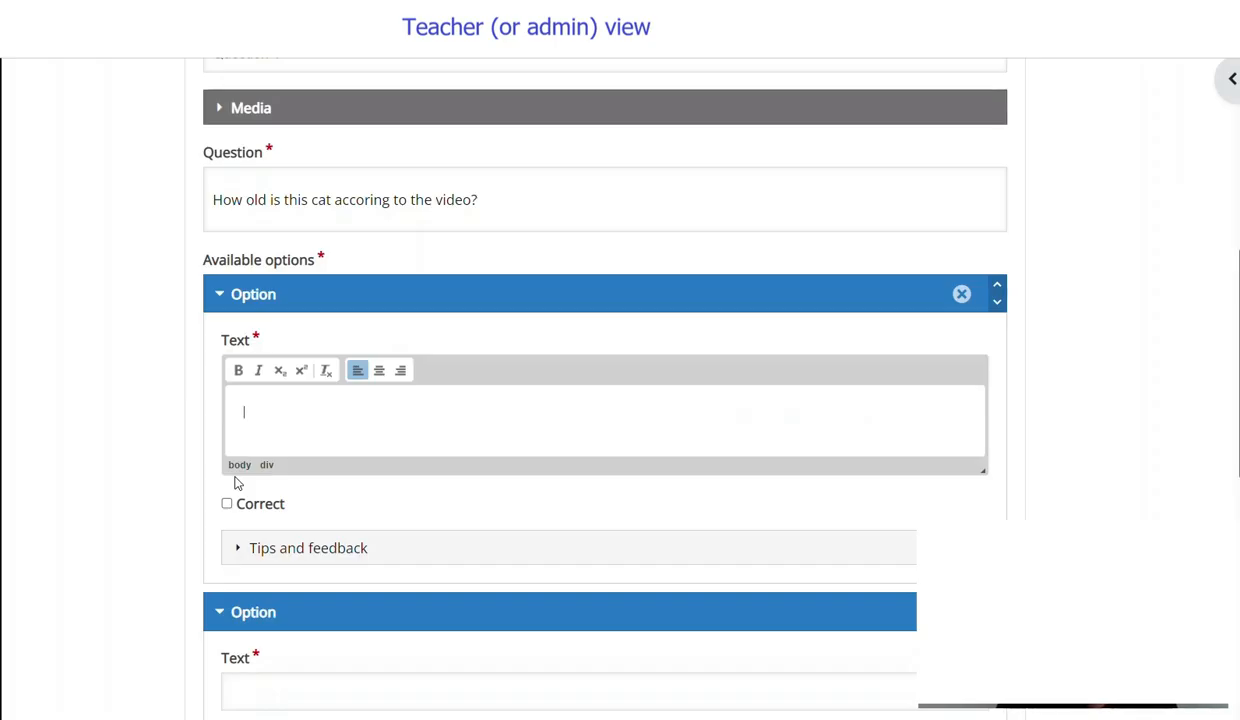
{"action": "type", "text": "1 year old"}
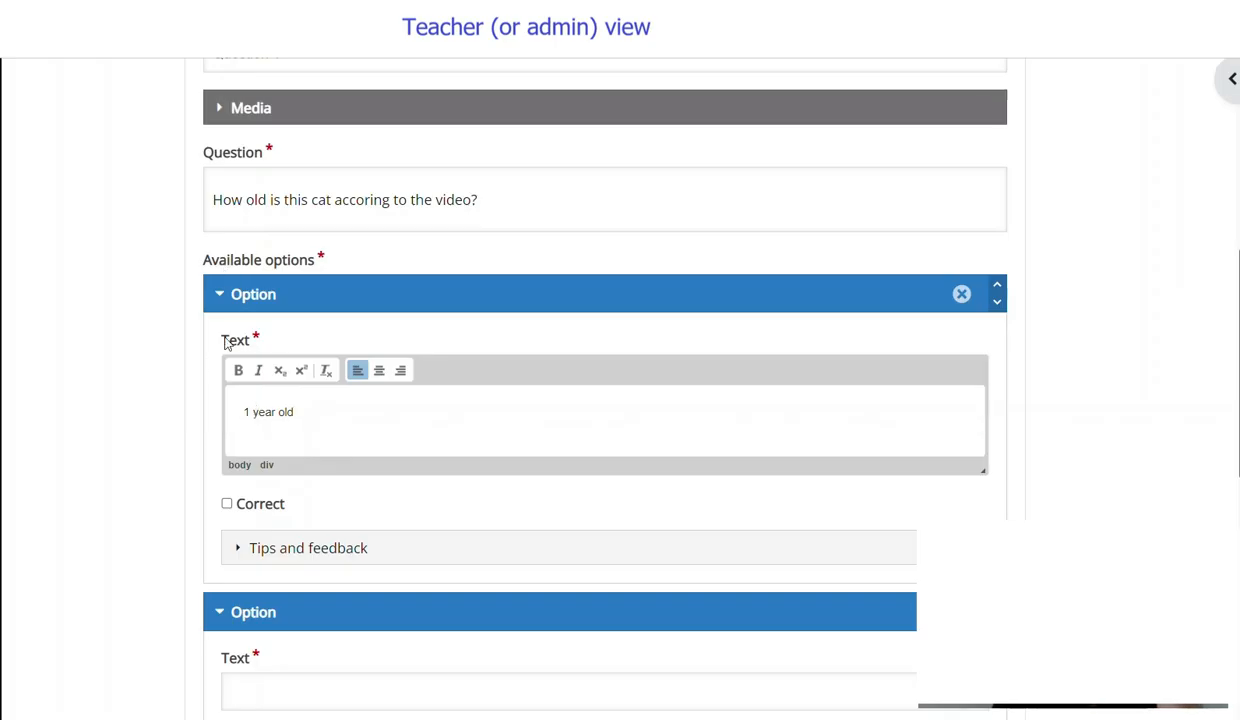
- Copy the first option's text into the second answer option and change it to "2 year old"
{"action": "scroll", "coordinate": [210, 360], "scroll_direction": "down", "scroll_amount": 2}
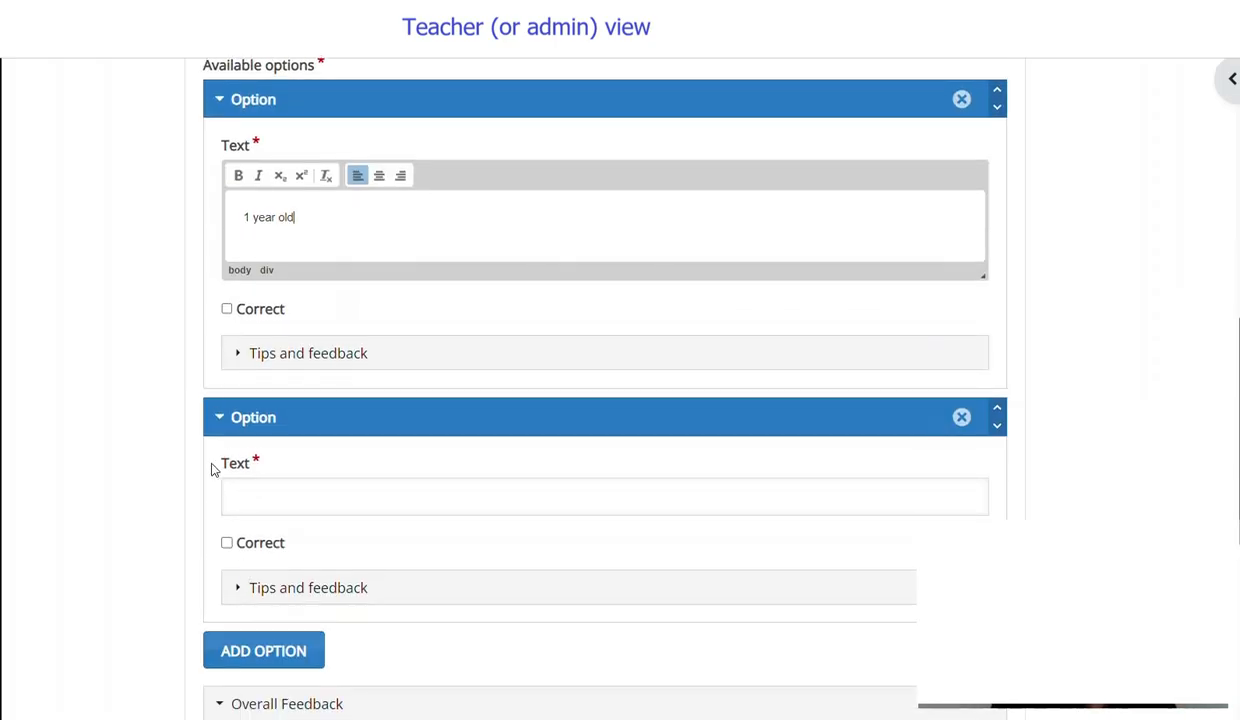
{"action": "scroll", "coordinate": [210, 420], "scroll_direction": "down", "scroll_amount": 3}
{"action": "scroll", "coordinate": [210, 382], "scroll_direction": "up", "scroll_amount": 4}
{"action": "scroll", "coordinate": [230, 412], "scroll_direction": "down", "scroll_amount": 3}
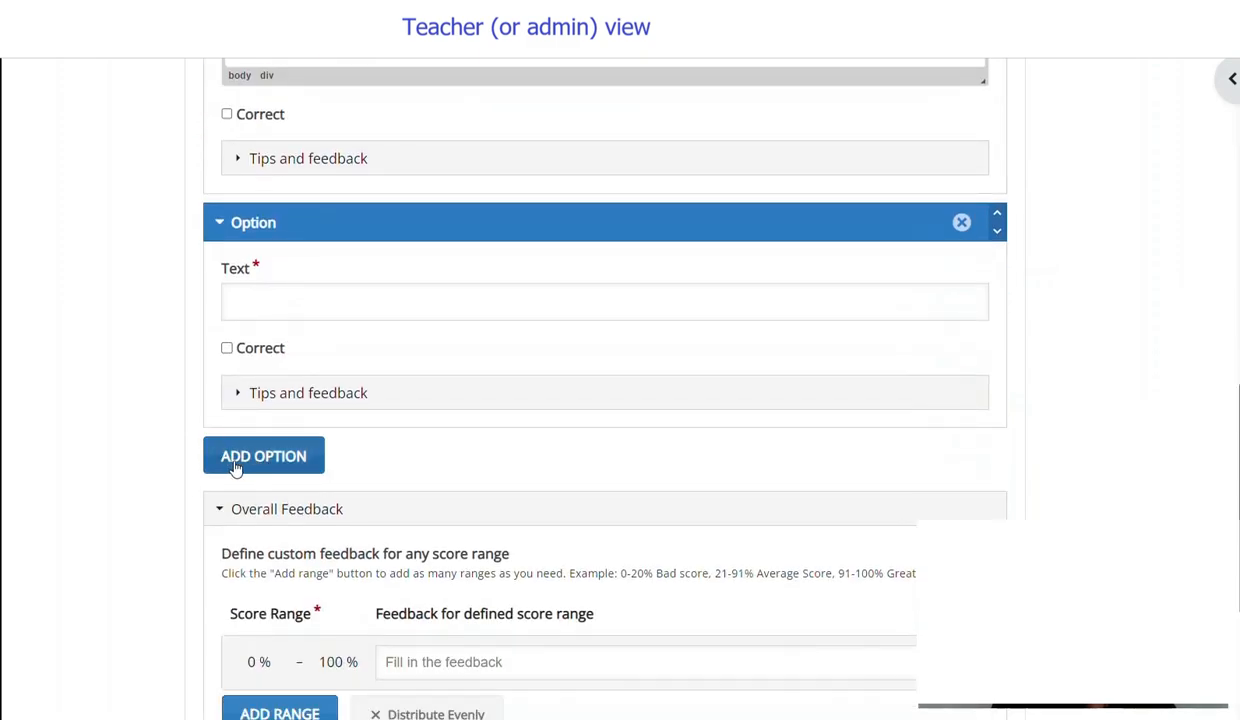
{"action": "scroll", "coordinate": [235, 468], "scroll_direction": "up", "scroll_amount": 3}
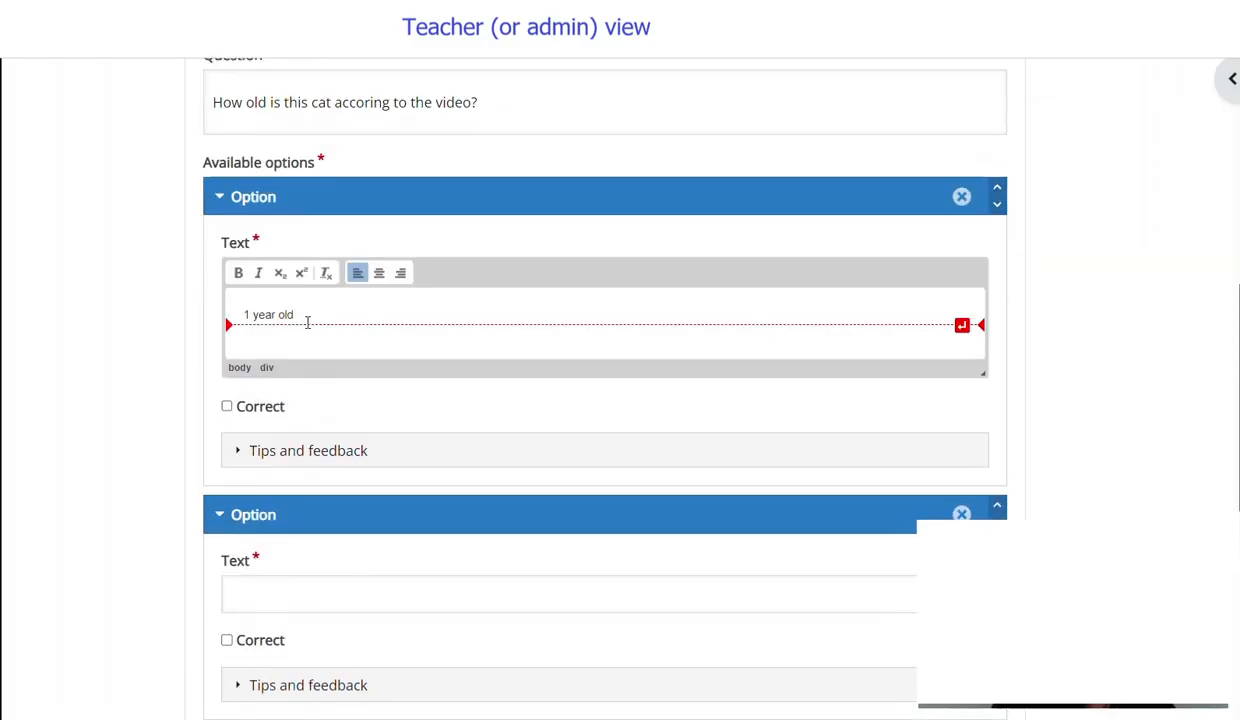
{"action": "left_click_drag", "start_coordinate": [300, 315], "coordinate": [243, 318]}
{"action": "key", "text": "ctrl+c"}
{"action": "scroll", "coordinate": [305, 366], "scroll_direction": "down", "scroll_amount": 2}
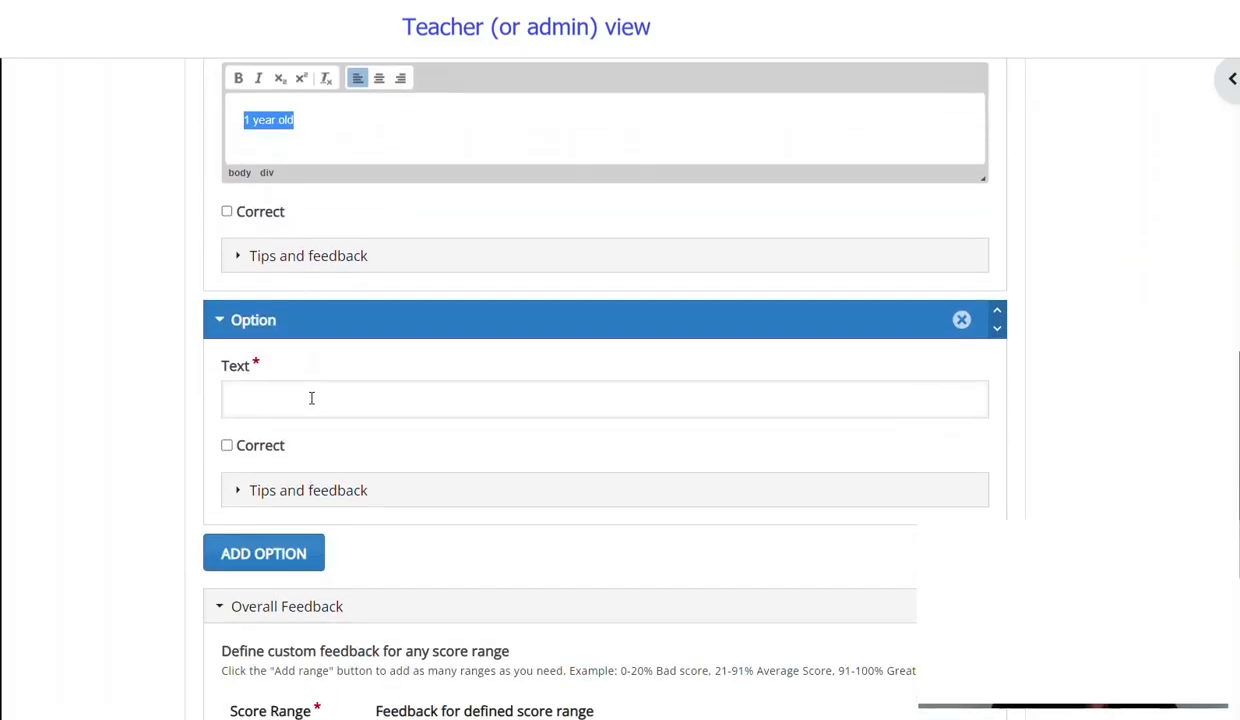
{"action": "left_click", "coordinate": [282, 397]}
{"action": "key", "text": "ctrl+v"}
{"action": "double_click", "coordinate": [248, 354]}
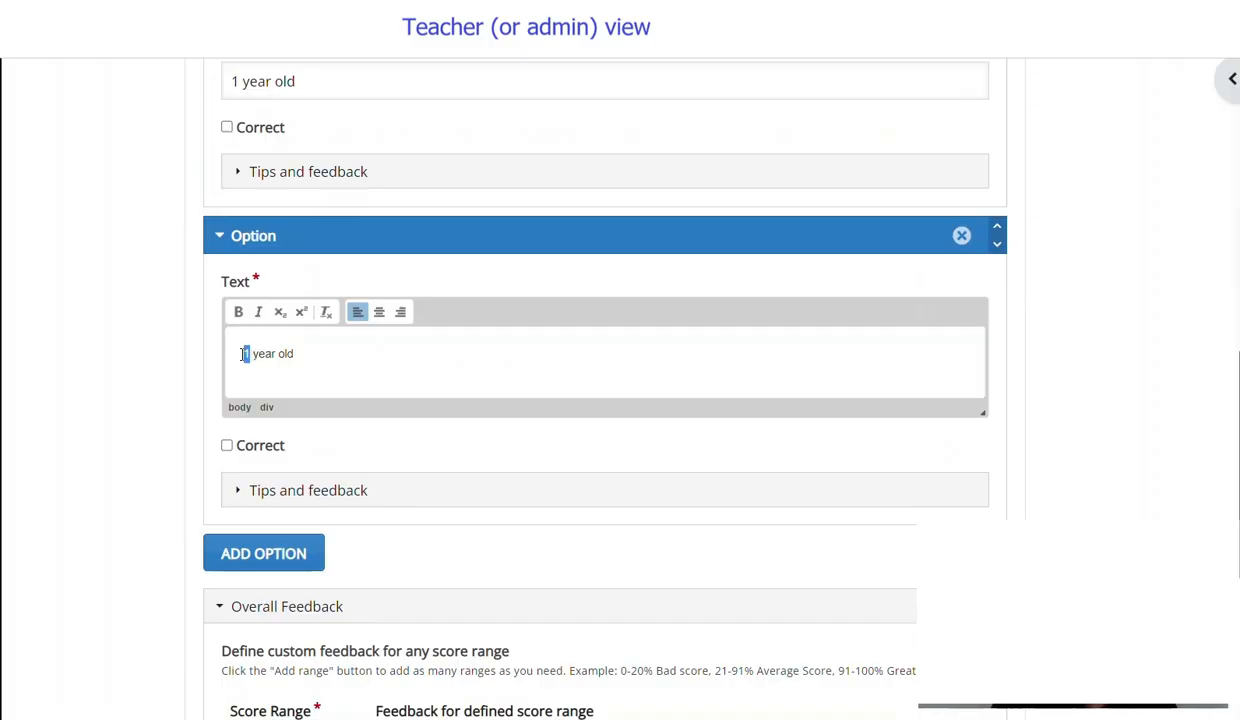
{"action": "type", "text": "2"}
- Mark the "1 year old" option as the correct answer
{"action": "scroll", "coordinate": [262, 354], "scroll_direction": "up", "scroll_amount": 1}
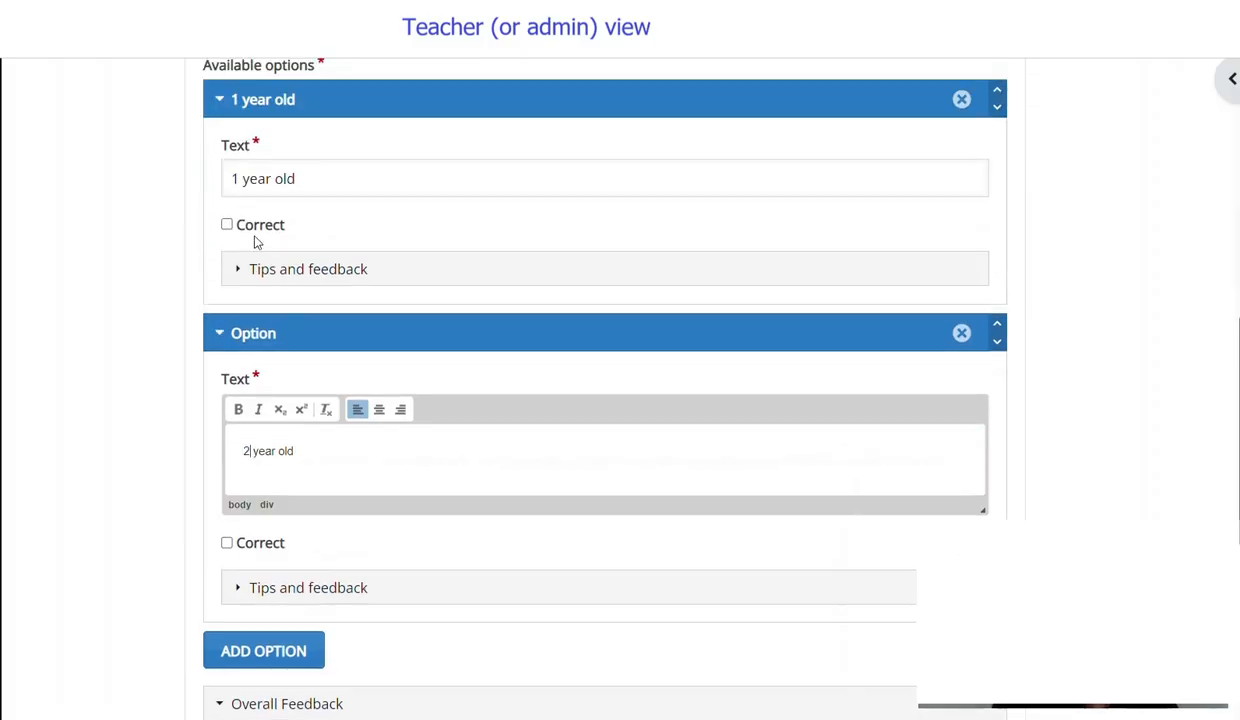
{"action": "left_click", "coordinate": [227, 221]}
{"action": "scroll", "coordinate": [157, 449], "scroll_direction": "down", "scroll_amount": 1}
{"action": "scroll", "coordinate": [157, 449], "scroll_direction": "down", "scroll_amount": 2}
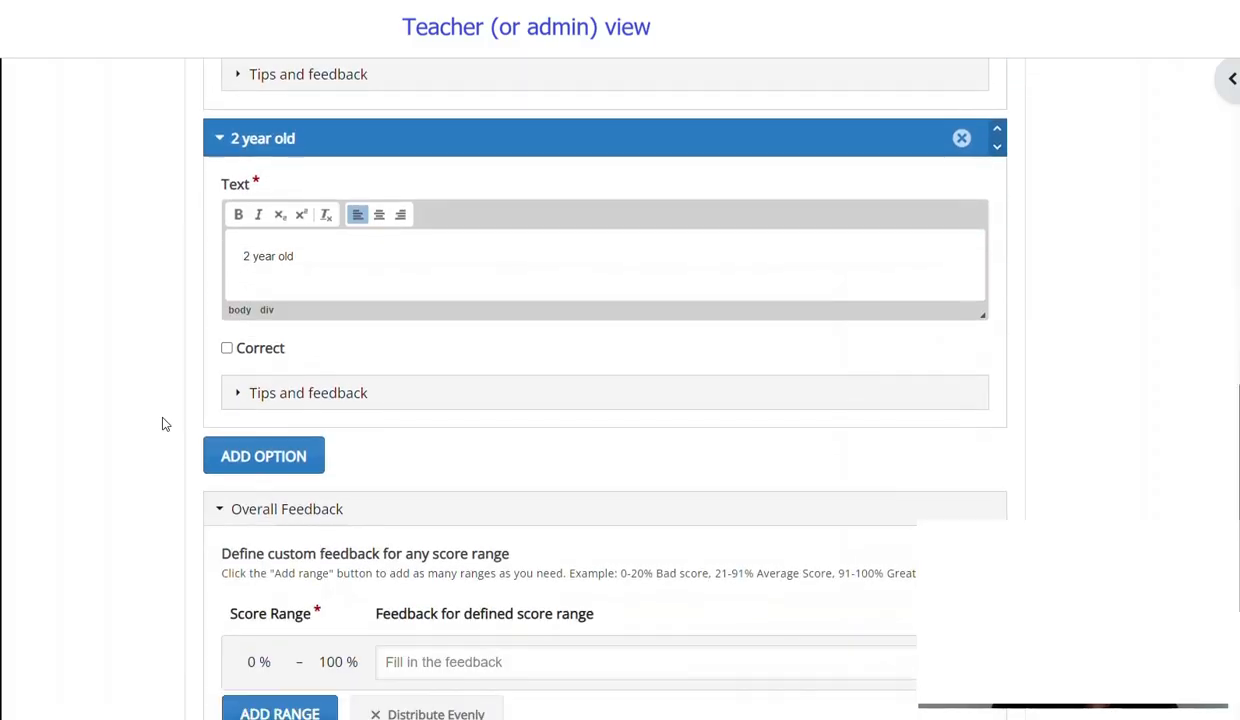
- Review the question's settings from the display time down to the score ranges of the overall feedback
{"action": "scroll", "coordinate": [166, 424], "scroll_direction": "up", "scroll_amount": 1}
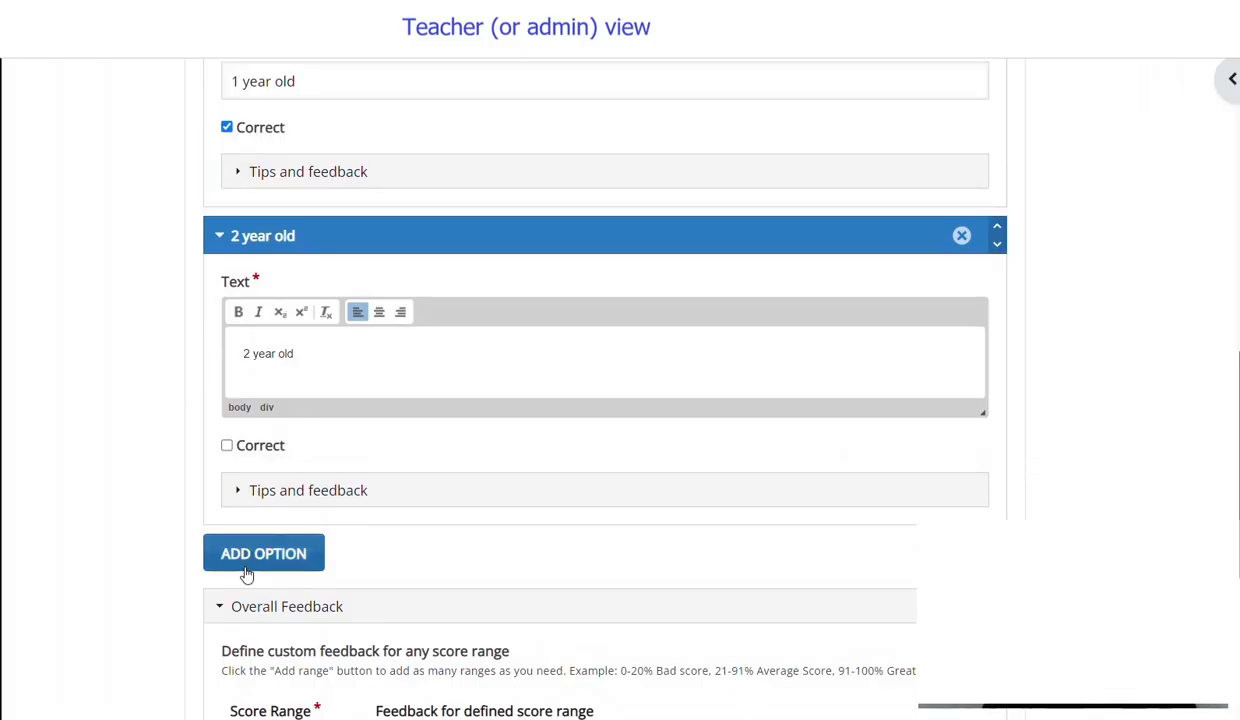
{"action": "scroll", "coordinate": [240, 490], "scroll_direction": "up", "scroll_amount": 3}
{"action": "scroll", "coordinate": [238, 483], "scroll_direction": "up", "scroll_amount": 3}
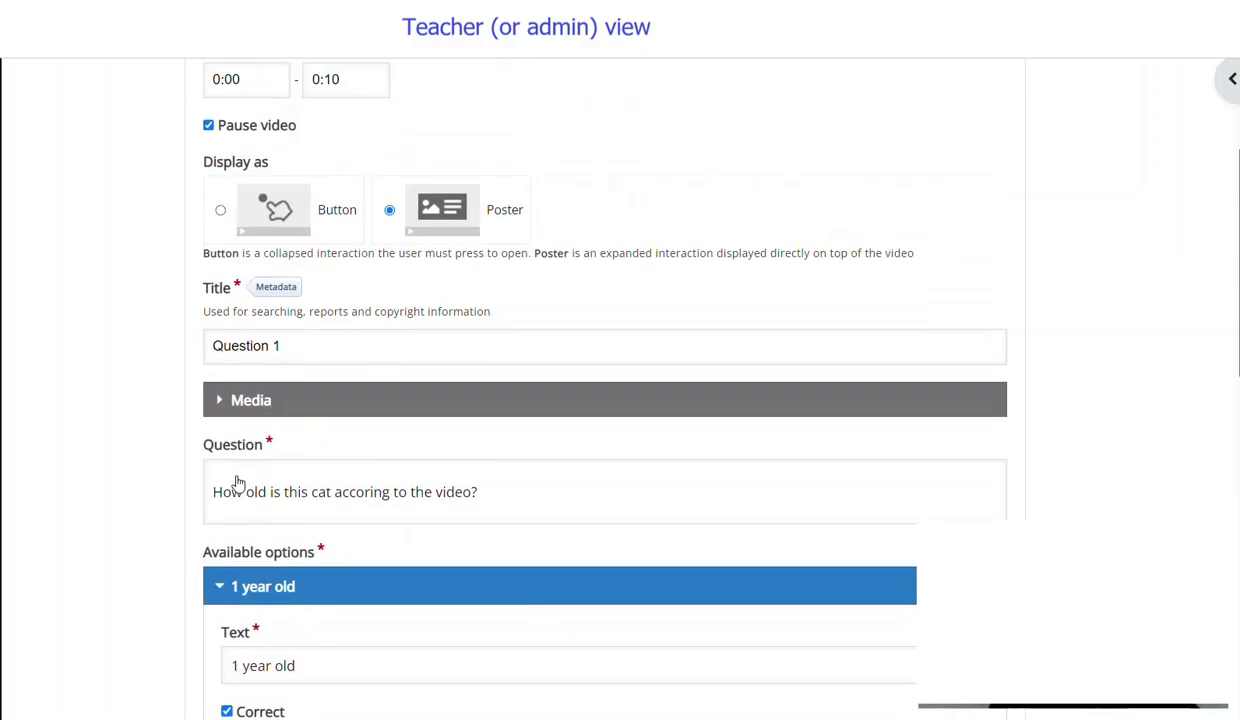
{"action": "scroll", "coordinate": [237, 478], "scroll_direction": "down", "scroll_amount": 5}
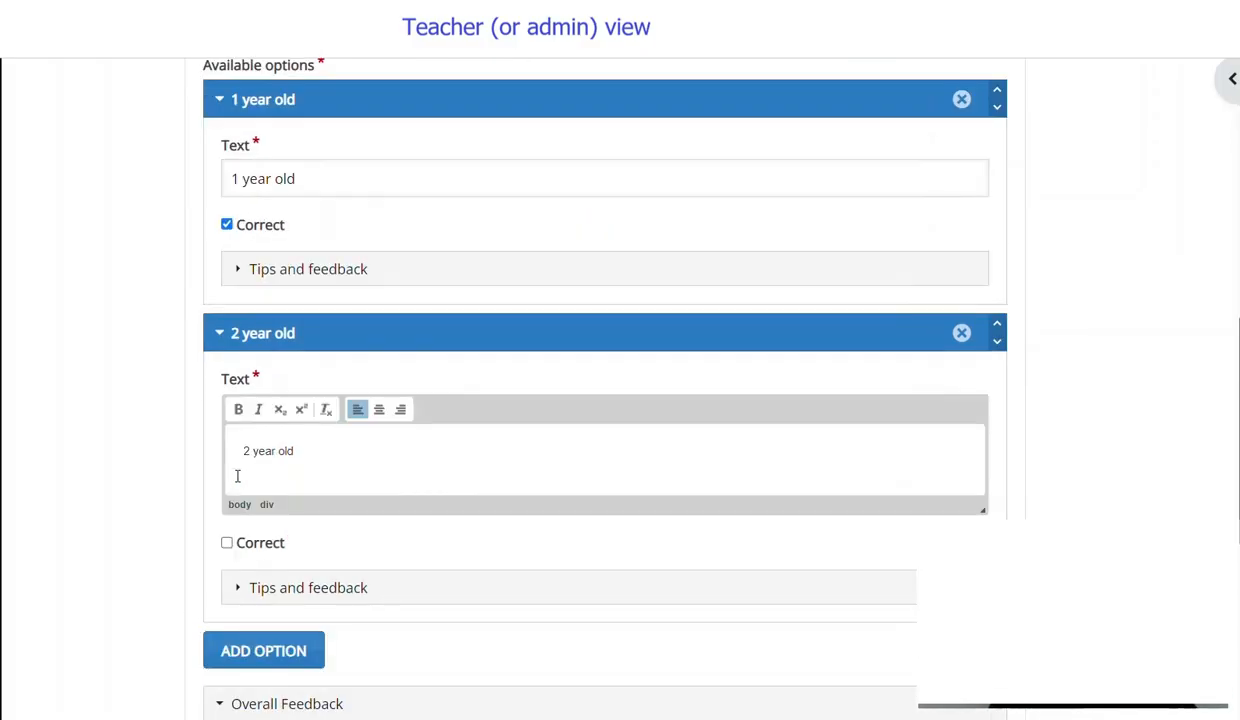
{"action": "scroll", "coordinate": [221, 465], "scroll_direction": "down", "scroll_amount": 2}
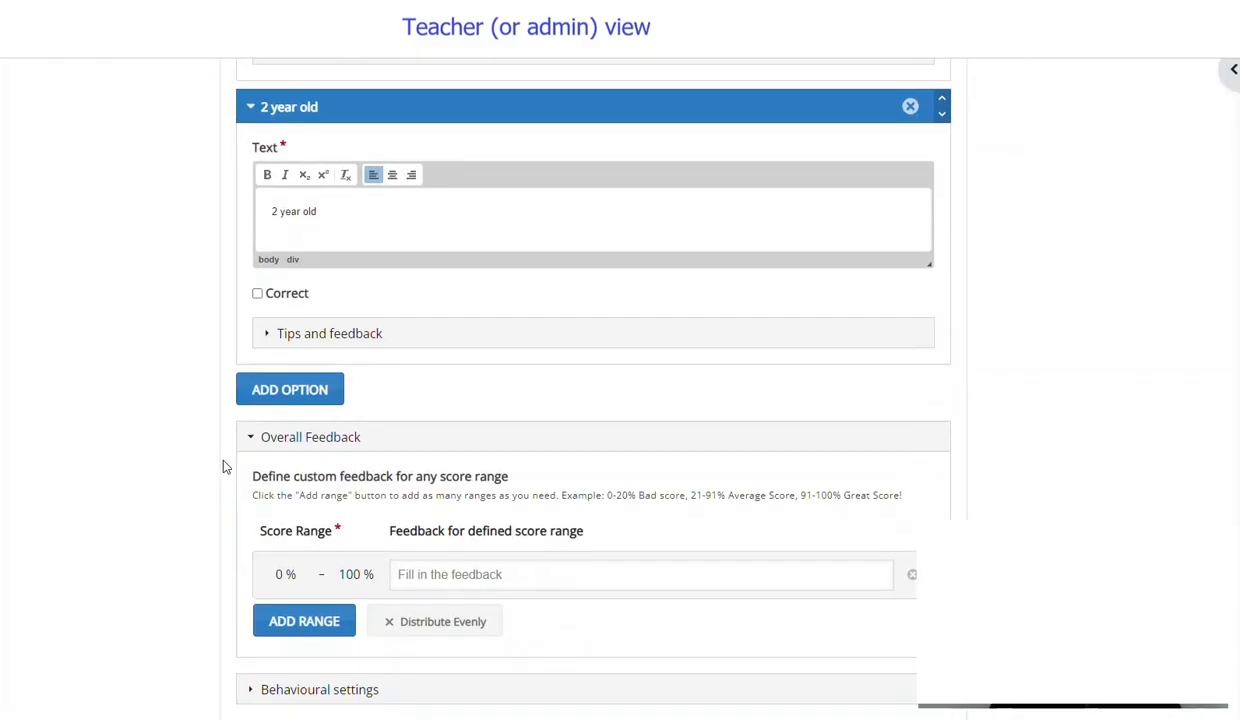
{"action": "scroll", "coordinate": [222, 468], "scroll_direction": "down", "scroll_amount": 2}
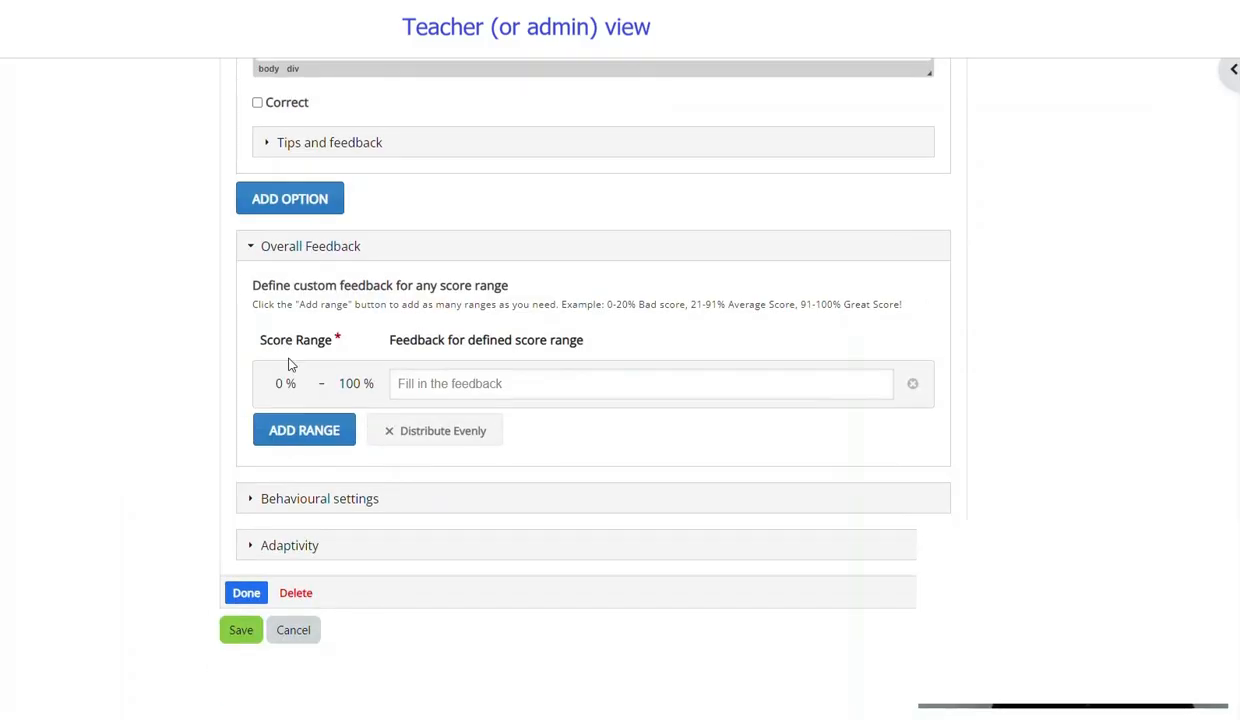
{"action": "left_click_drag", "start_coordinate": [266, 340], "coordinate": [318, 341]}
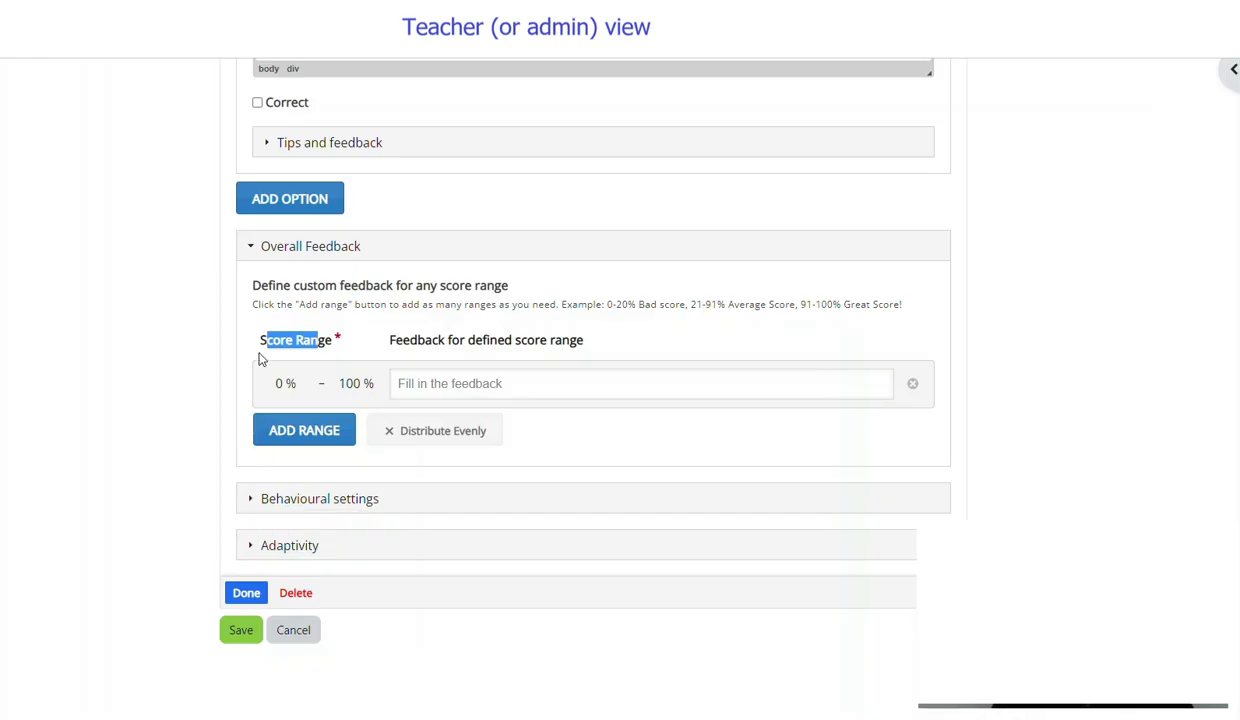
- Expand the question's behavioural settings and disable the "Show Solution" button
{"action": "left_click", "coordinate": [251, 502]}
{"action": "scroll", "coordinate": [255, 365], "scroll_direction": "down", "scroll_amount": 4}
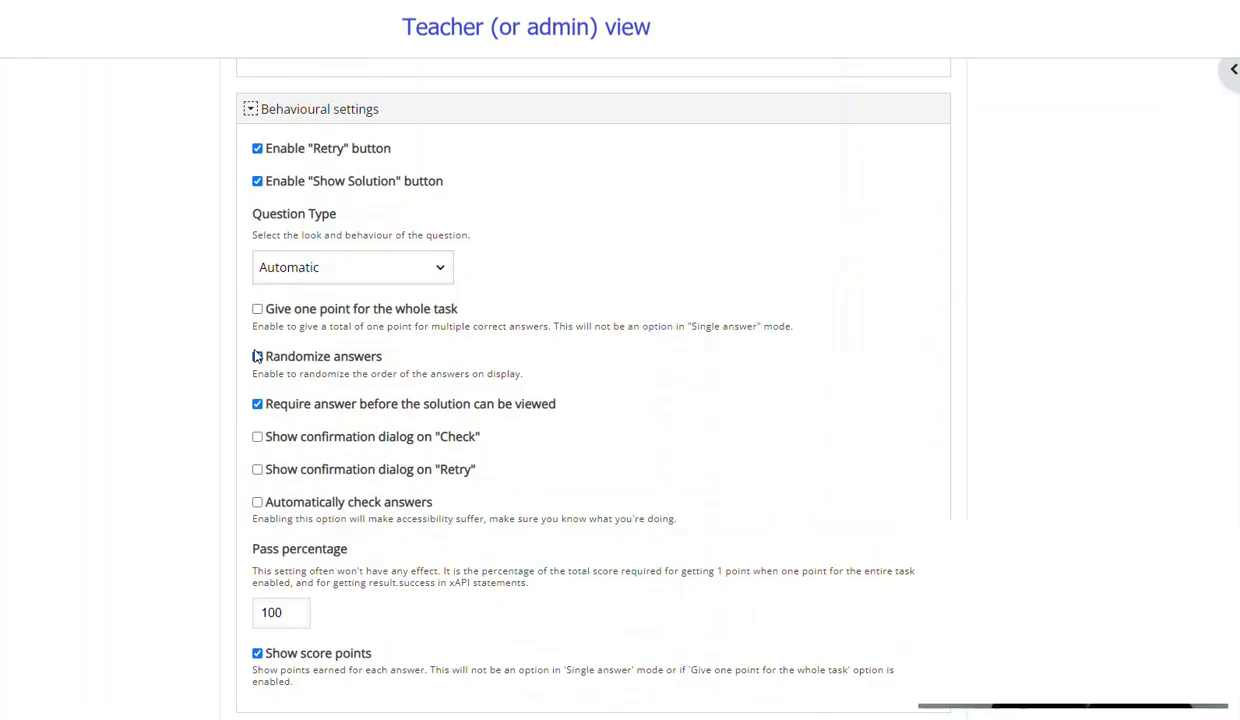
{"action": "left_click", "coordinate": [257, 356]}
{"action": "scroll", "coordinate": [256, 356], "scroll_direction": "up", "scroll_amount": 4}
{"action": "scroll", "coordinate": [256, 356], "scroll_direction": "down", "scroll_amount": 3}
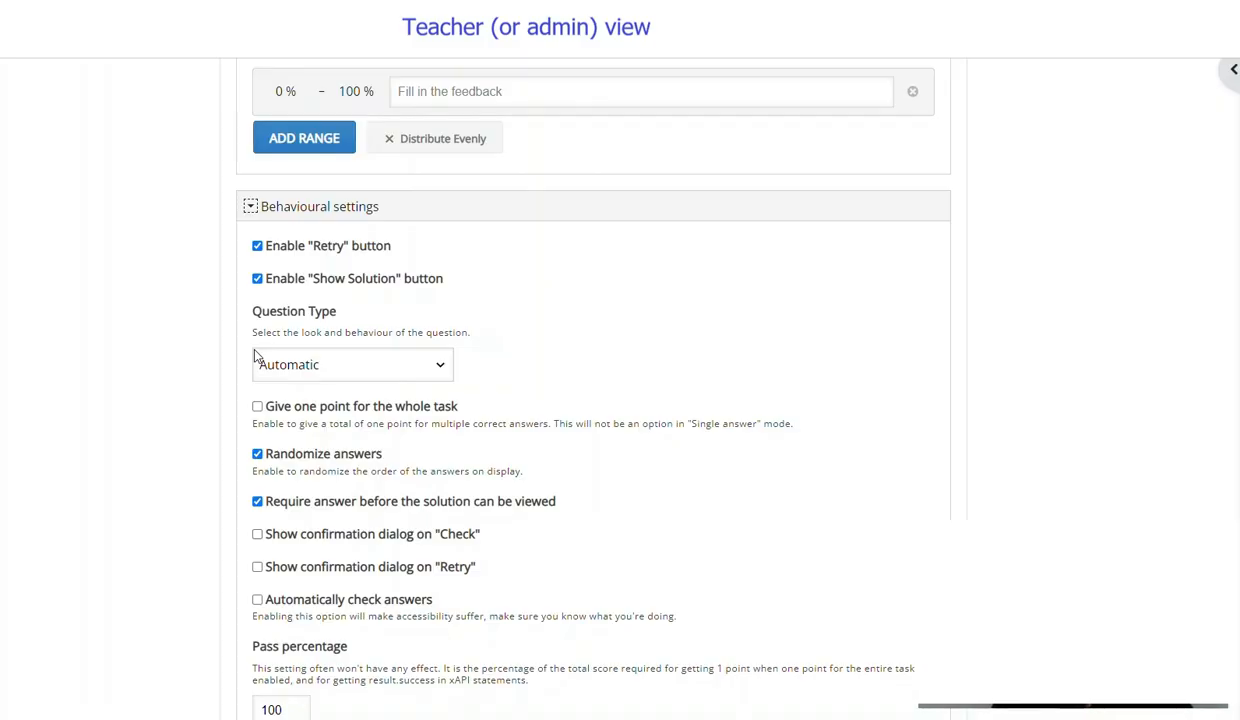
{"action": "left_click", "coordinate": [258, 282]}
{"action": "left_click_drag", "start_coordinate": [390, 246], "coordinate": [288, 245]}
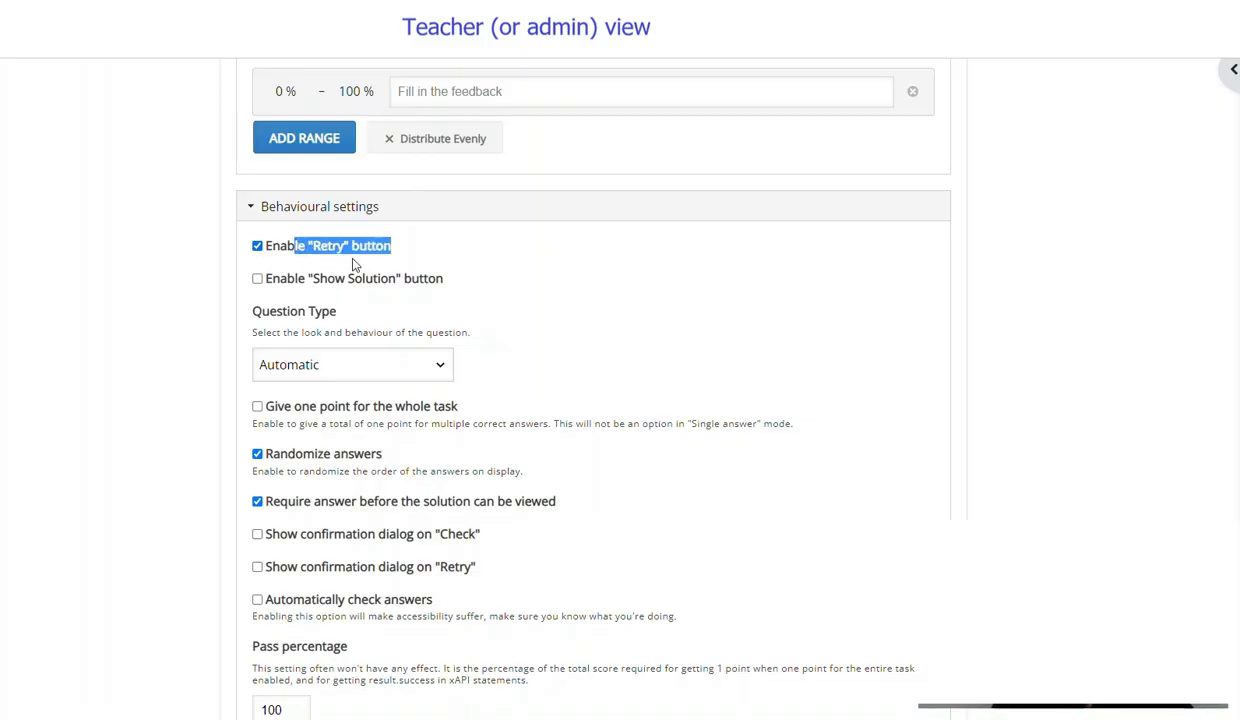
{"action": "left_click", "coordinate": [380, 255]}
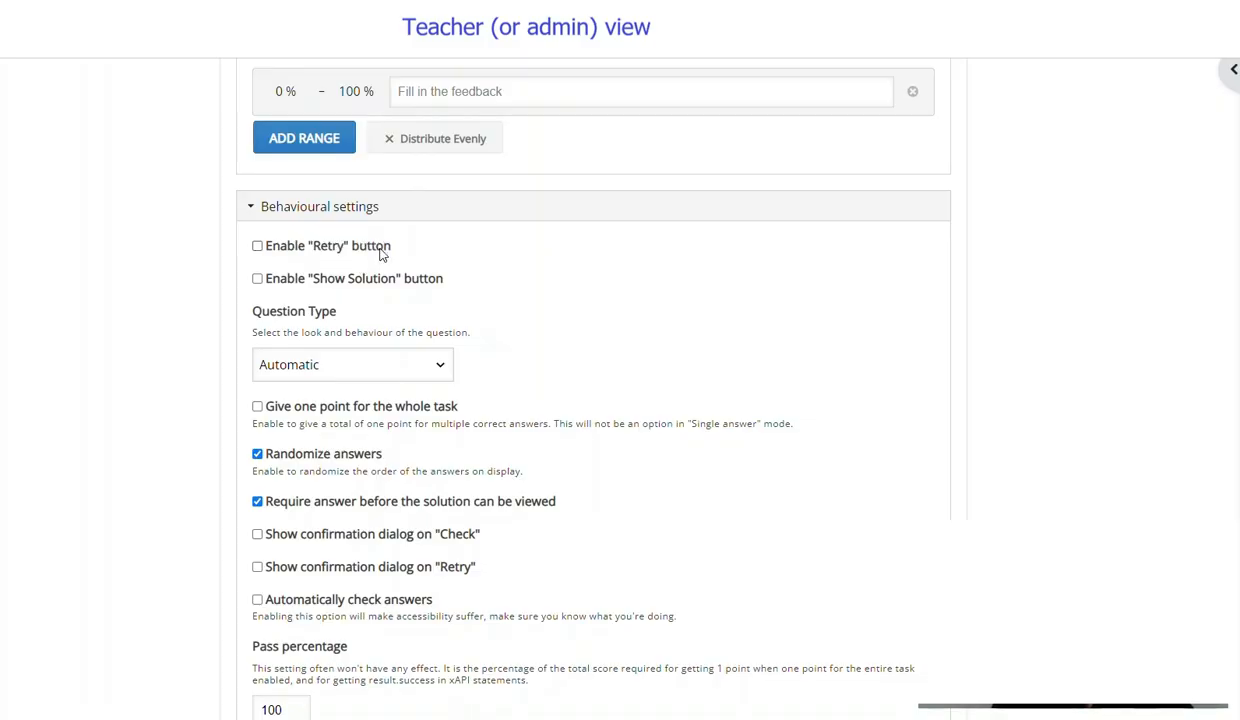
{"action": "left_click", "coordinate": [260, 249]}
{"action": "left_click_drag", "start_coordinate": [441, 278], "coordinate": [316, 290]}
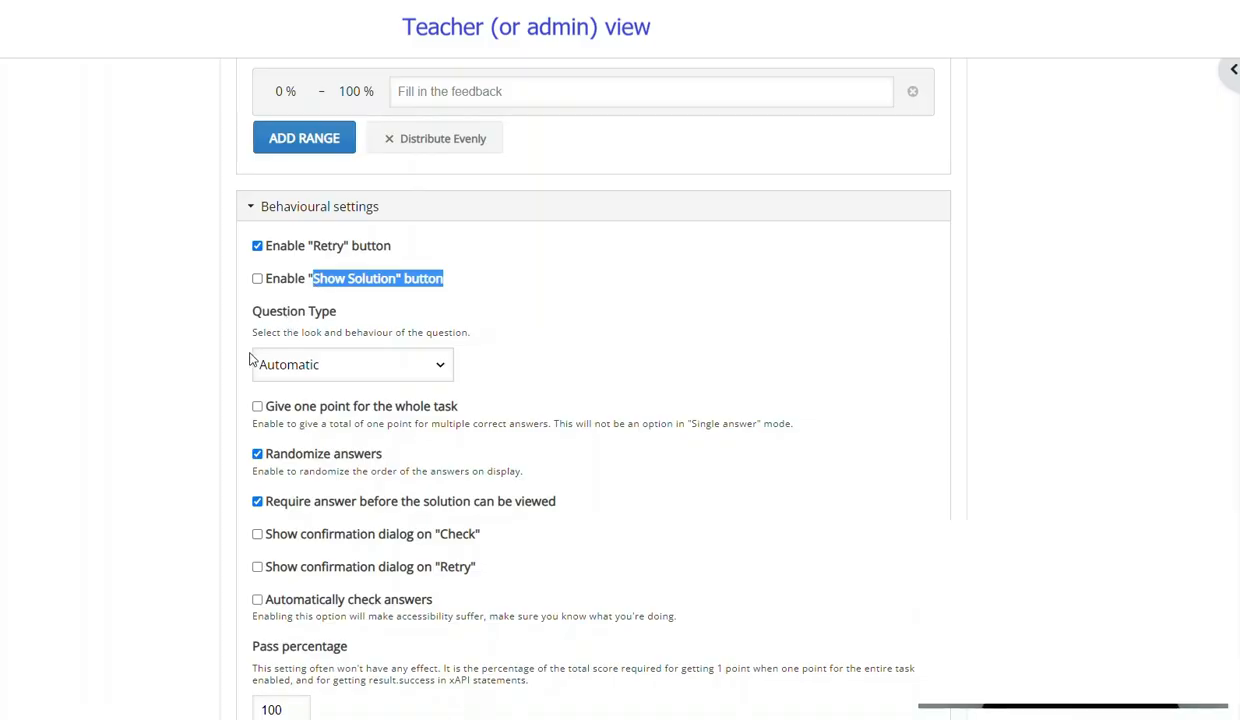
- Examine the available question types and the option to give one point for the whole task
{"action": "scroll", "coordinate": [252, 329], "scroll_direction": "down", "scroll_amount": 3}
{"action": "scroll", "coordinate": [254, 324], "scroll_direction": "up", "scroll_amount": 1}
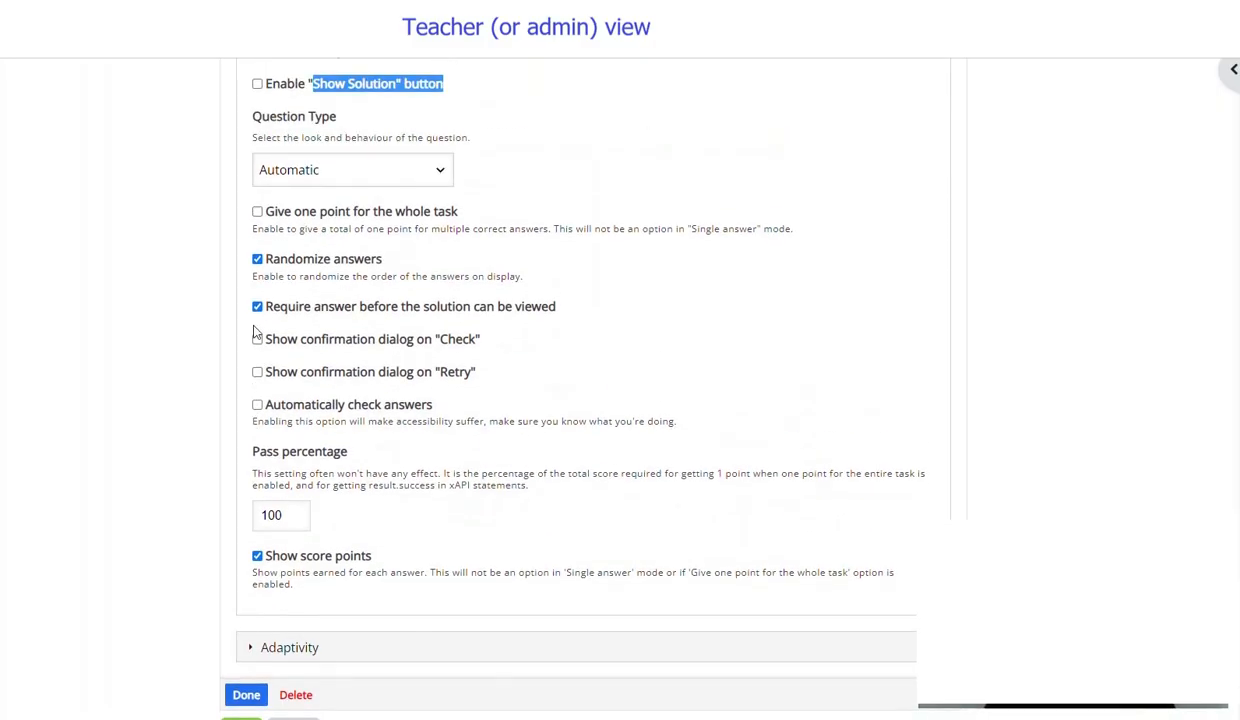
{"action": "left_click", "coordinate": [444, 173]}
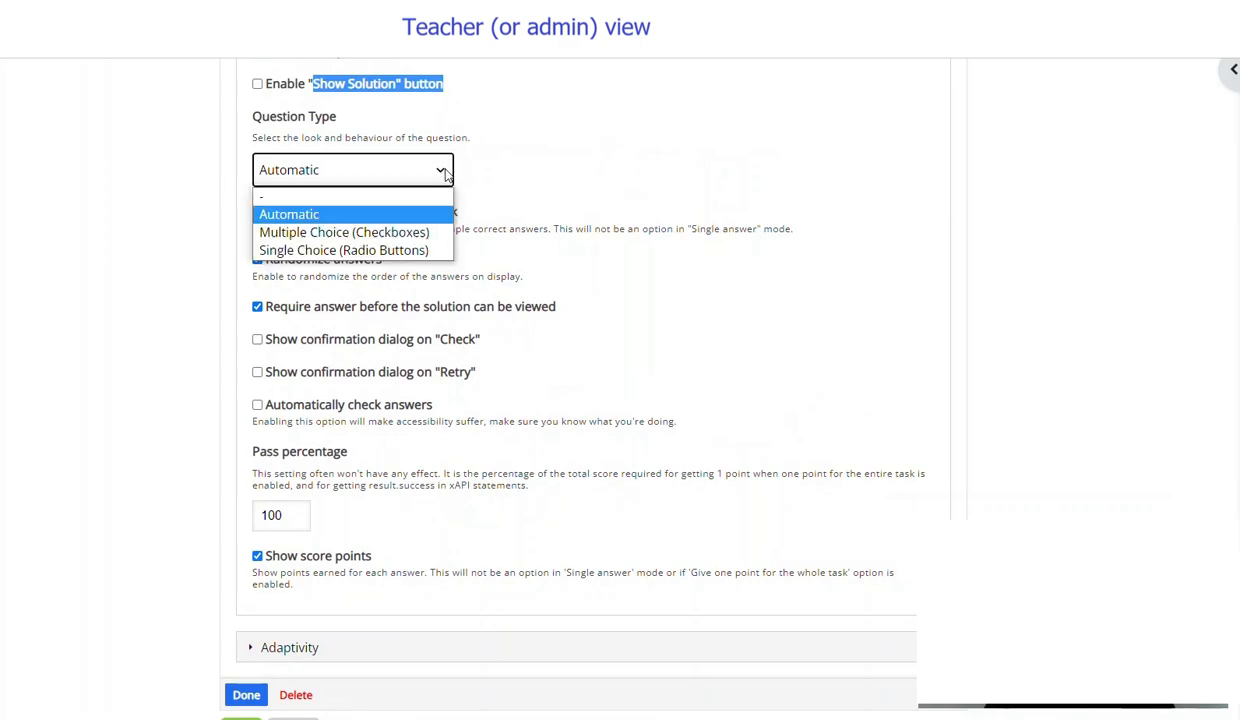
{"action": "left_click", "coordinate": [558, 175]}
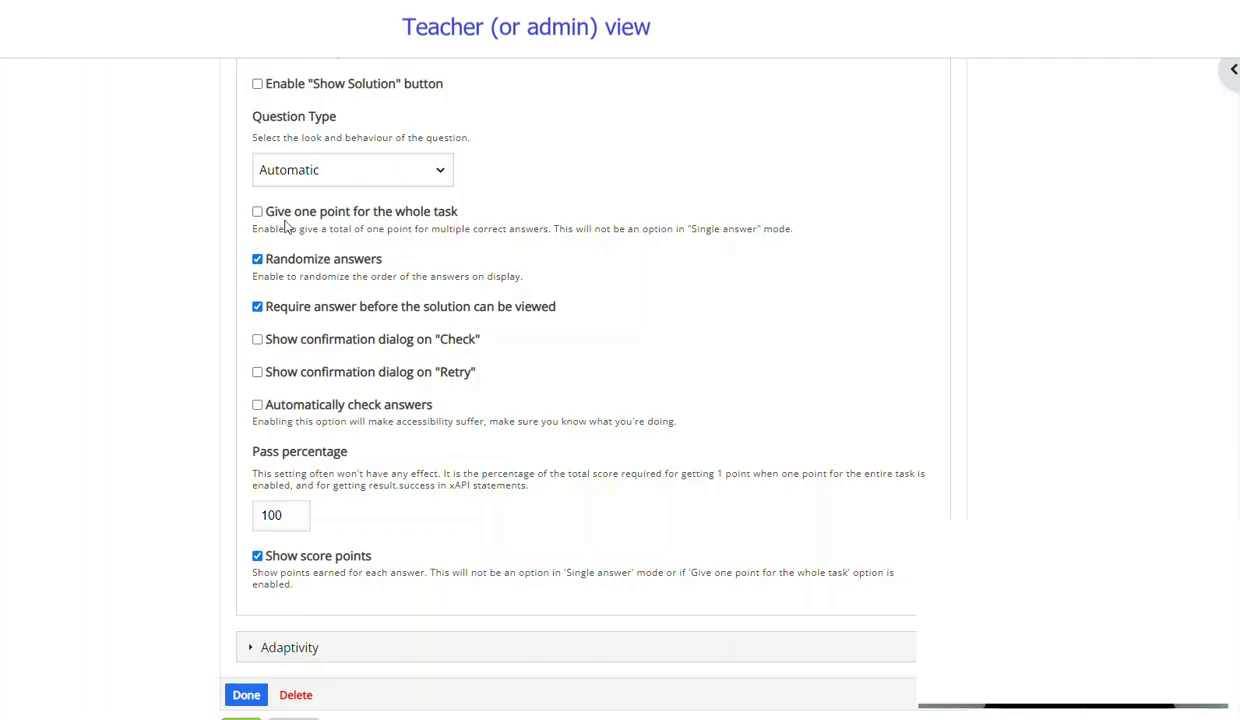
{"action": "left_click_drag", "start_coordinate": [276, 214], "coordinate": [454, 214]}
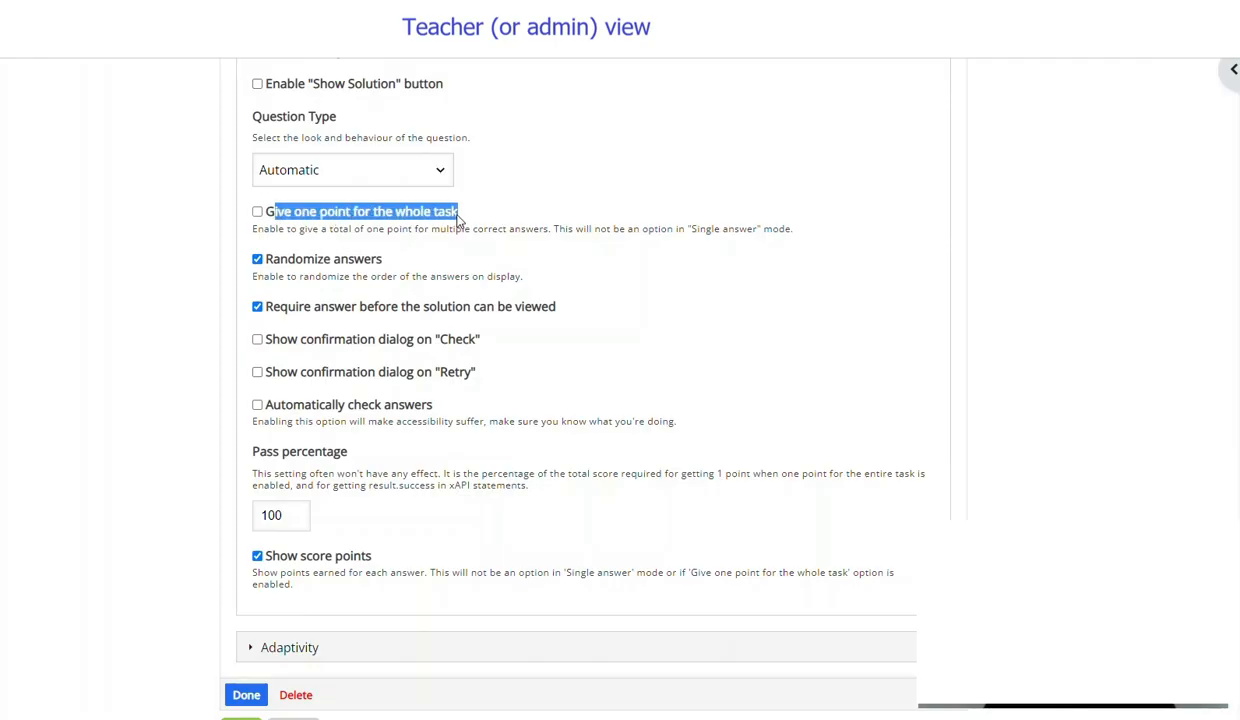
- Disable the randomizing of answers in the question's behavioural settings
{"action": "left_click_drag", "start_coordinate": [384, 261], "coordinate": [272, 260]}
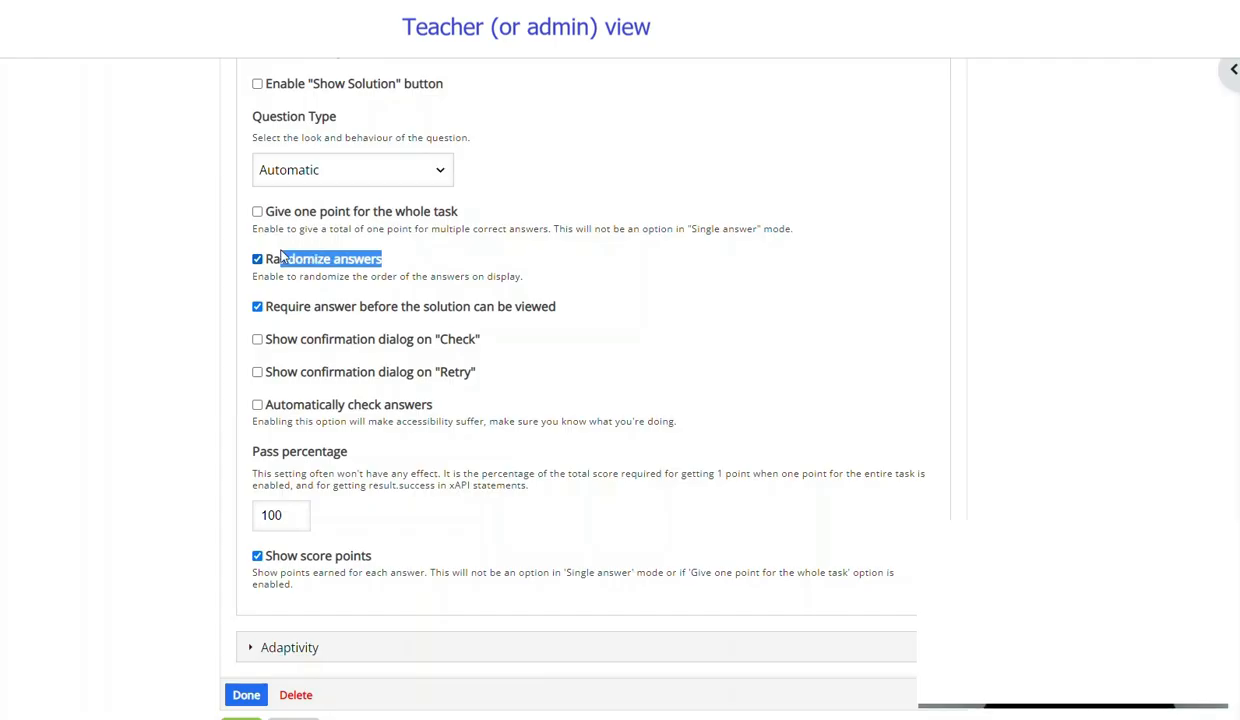
{"action": "scroll", "coordinate": [242, 312], "scroll_direction": "up", "scroll_amount": 1}
{"action": "scroll", "coordinate": [242, 323], "scroll_direction": "up", "scroll_amount": 1}
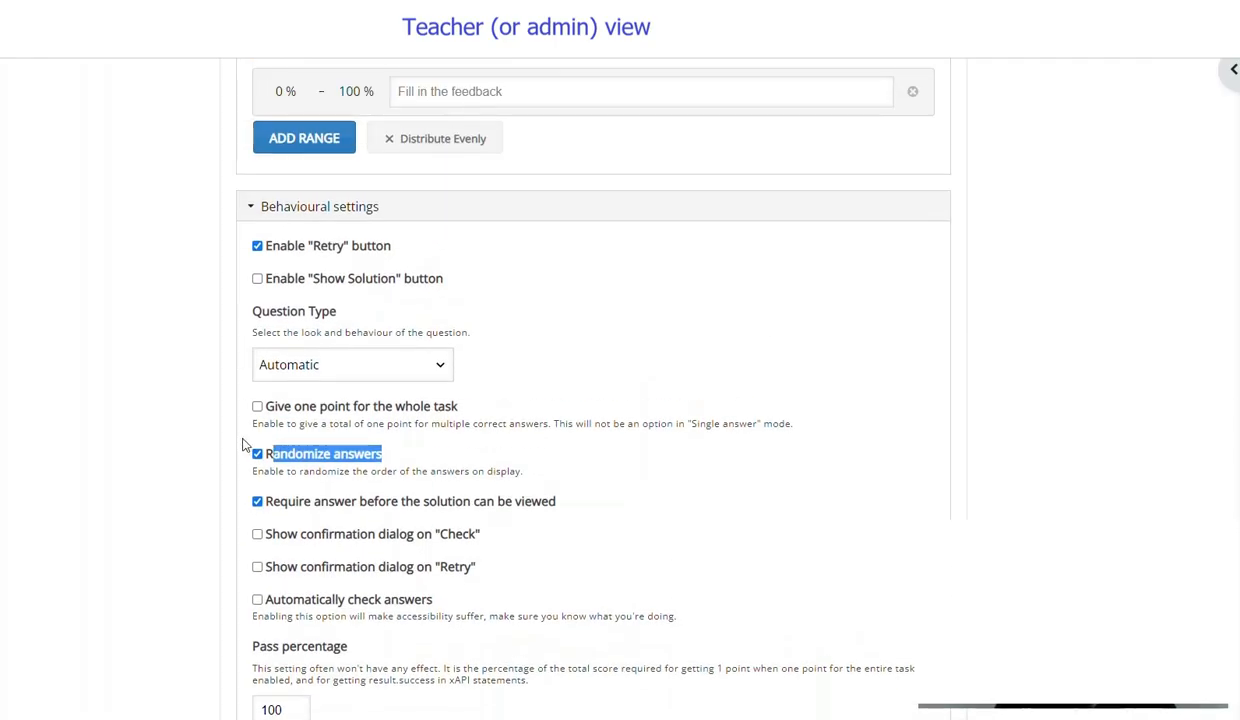
{"action": "left_click", "coordinate": [258, 468]}
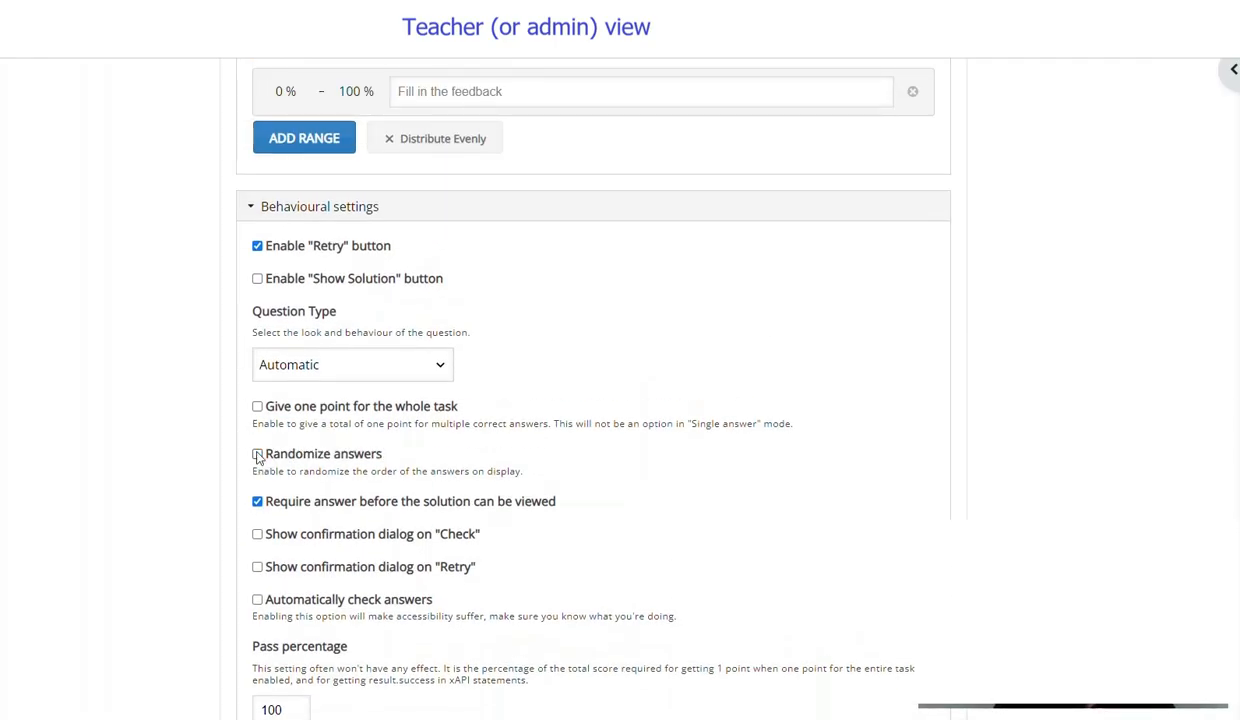
{"action": "scroll", "coordinate": [255, 440], "scroll_direction": "down", "scroll_amount": 2}
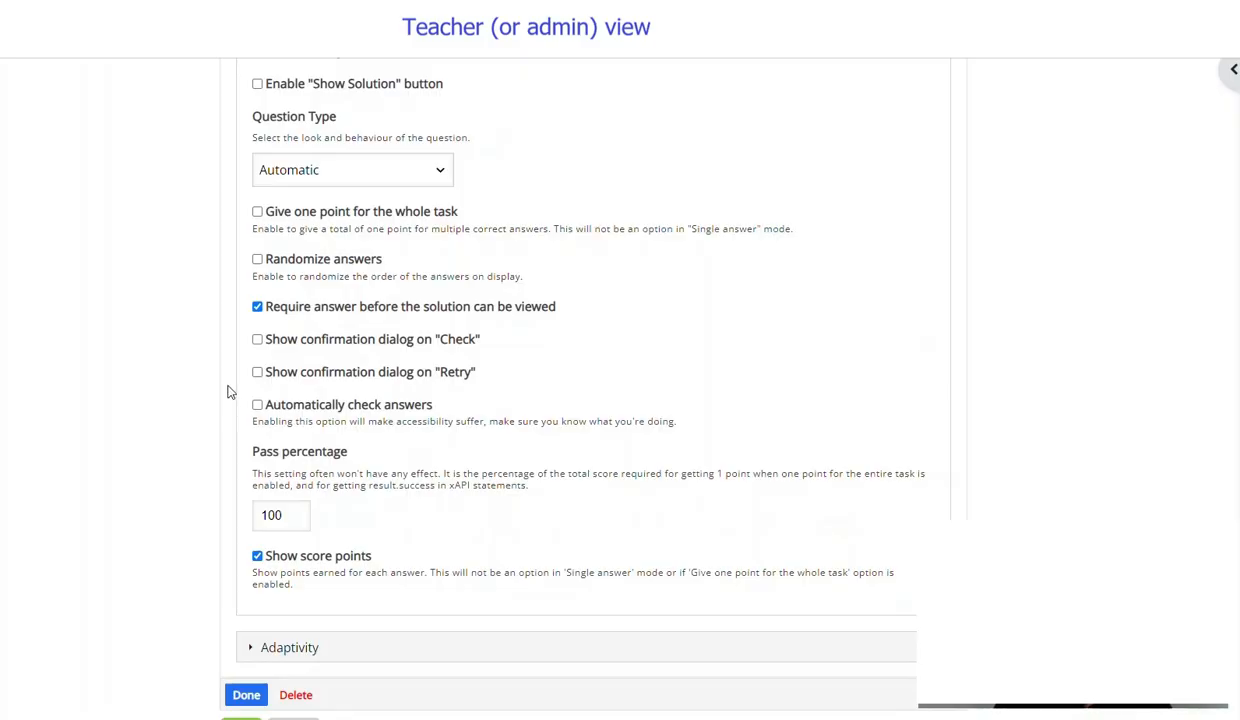
{"action": "left_click_drag", "start_coordinate": [558, 310], "coordinate": [298, 315]}
{"action": "left_click", "coordinate": [285, 316]}
{"action": "left_click", "coordinate": [257, 307]}
{"action": "scroll", "coordinate": [249, 374], "scroll_direction": "up", "scroll_amount": 1}
{"action": "scroll", "coordinate": [249, 374], "scroll_direction": "up", "scroll_amount": 1}
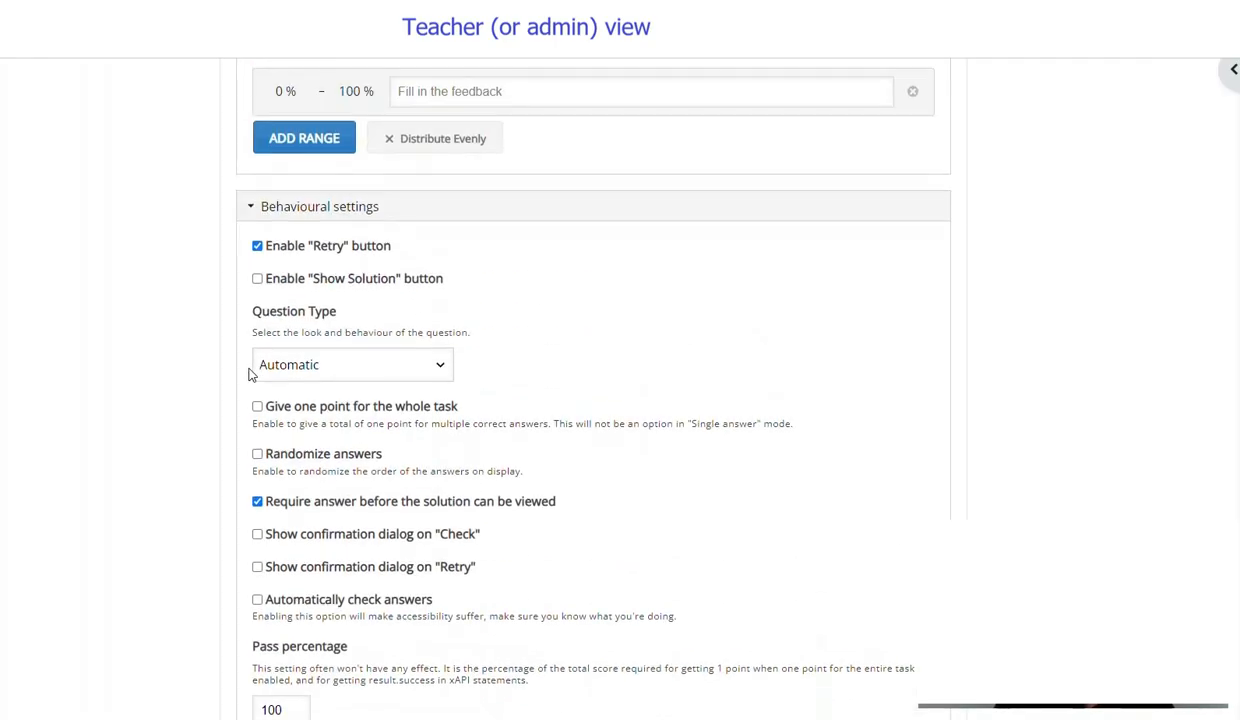
- Look over the remaining behavioural settings and expand the question's Adaptivity settings
{"action": "scroll", "coordinate": [251, 369], "scroll_direction": "down", "scroll_amount": 2}
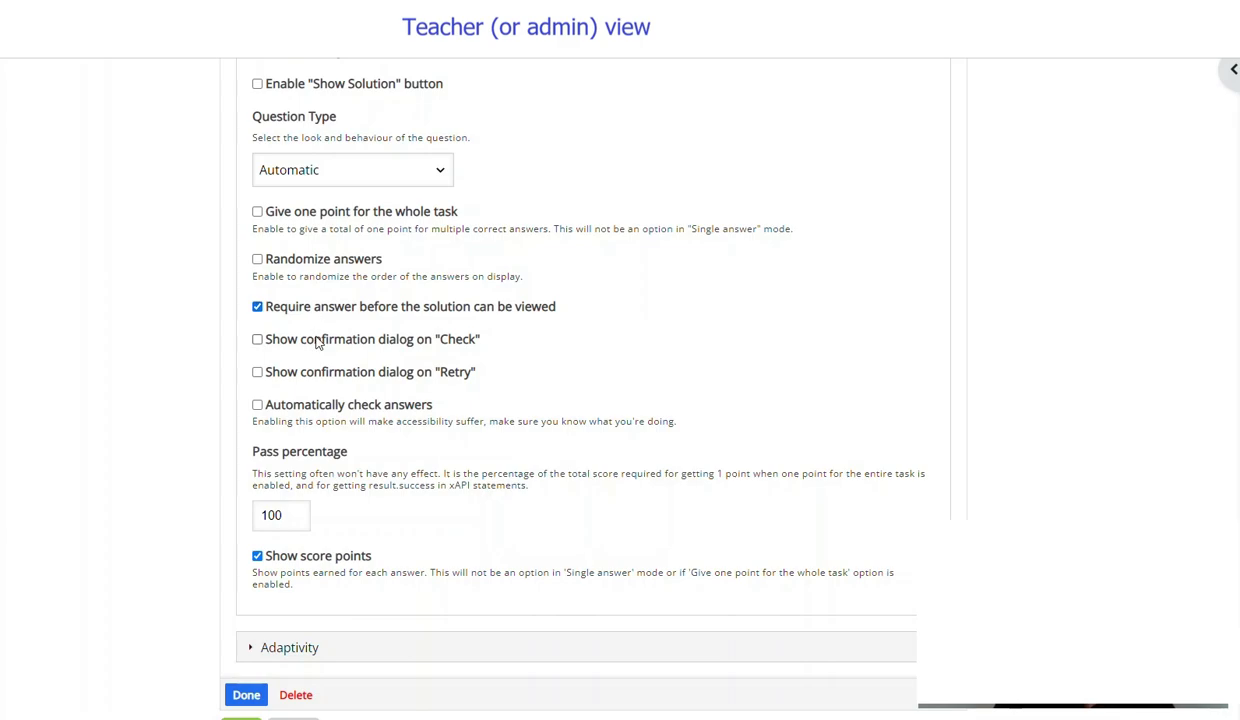
{"action": "scroll", "coordinate": [317, 342], "scroll_direction": "up", "scroll_amount": 1}
{"action": "scroll", "coordinate": [317, 342], "scroll_direction": "down", "scroll_amount": 2}
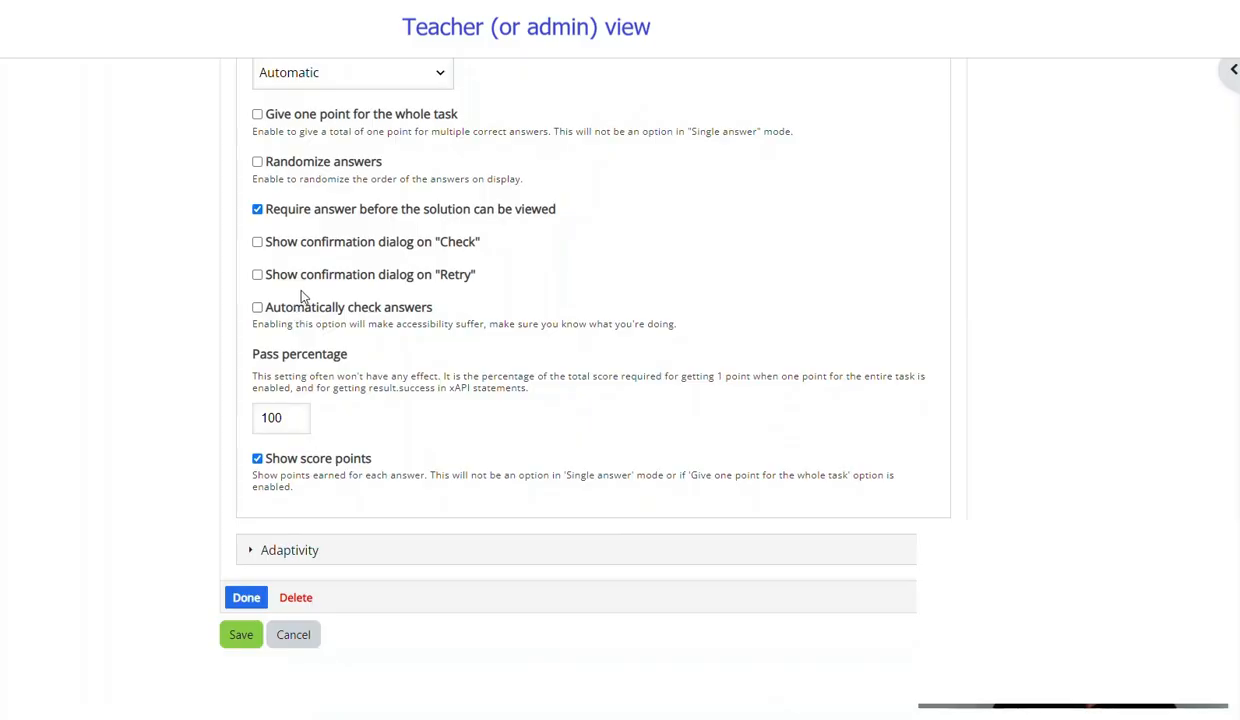
{"action": "left_click", "coordinate": [250, 550]}
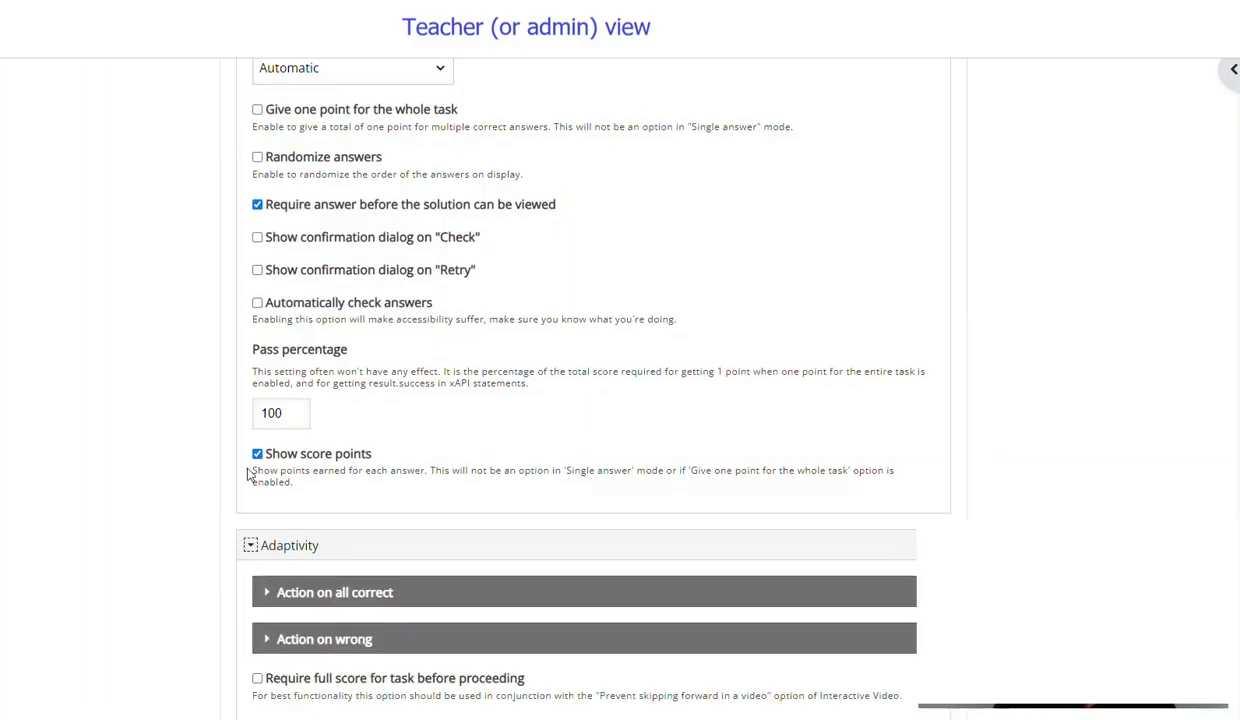
- Require a full score for the task before proceeding, and finish editing the question
{"action": "scroll", "coordinate": [240, 440], "scroll_direction": "down", "scroll_amount": 3}
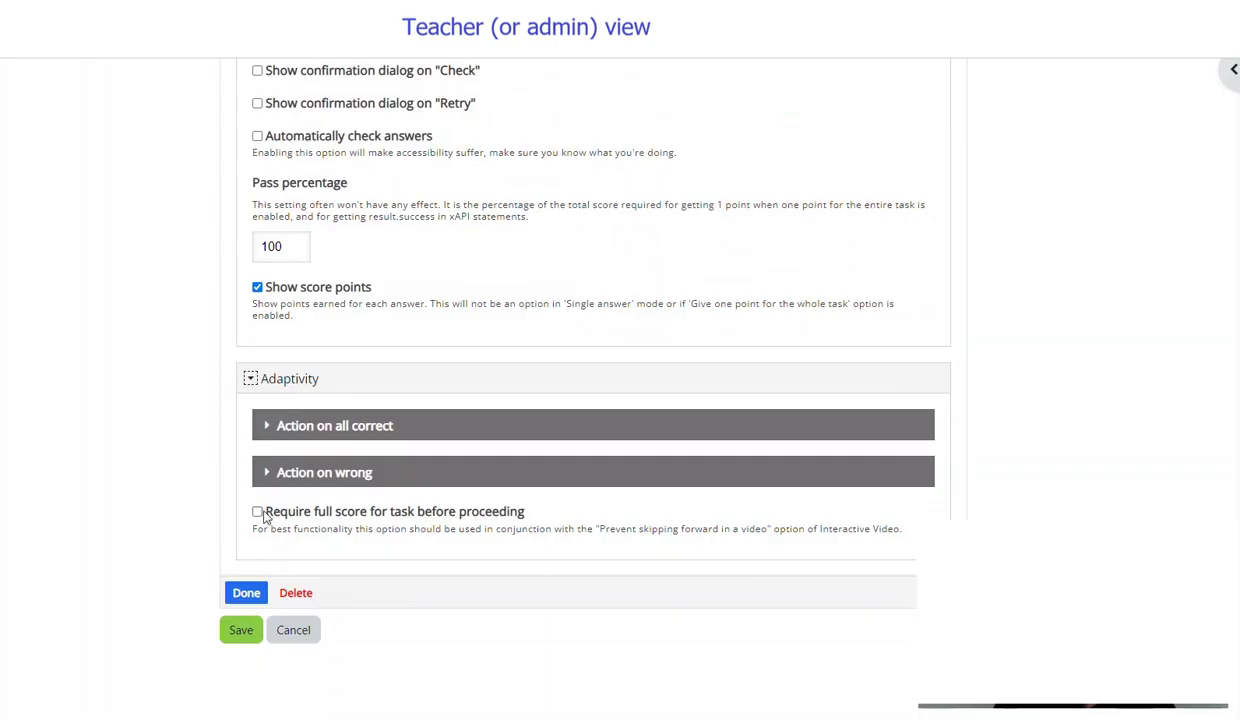
{"action": "left_click_drag", "start_coordinate": [263, 528], "coordinate": [597, 532]}
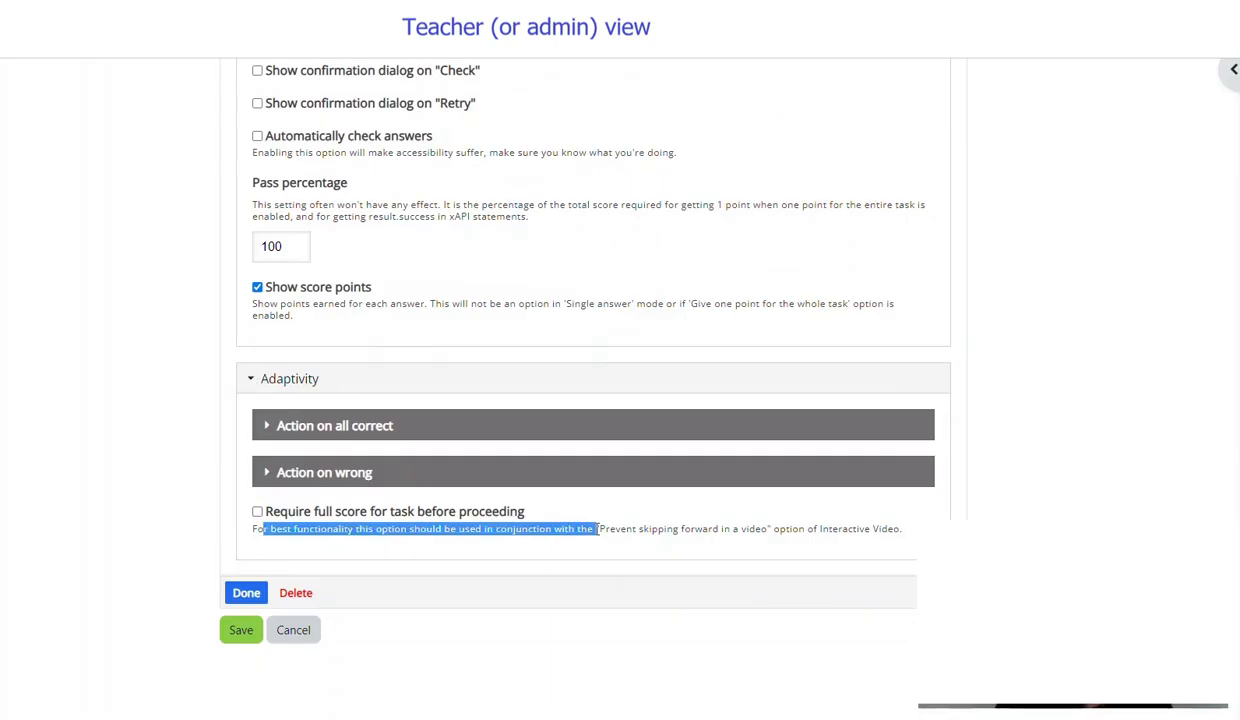
{"action": "left_click", "coordinate": [258, 512]}
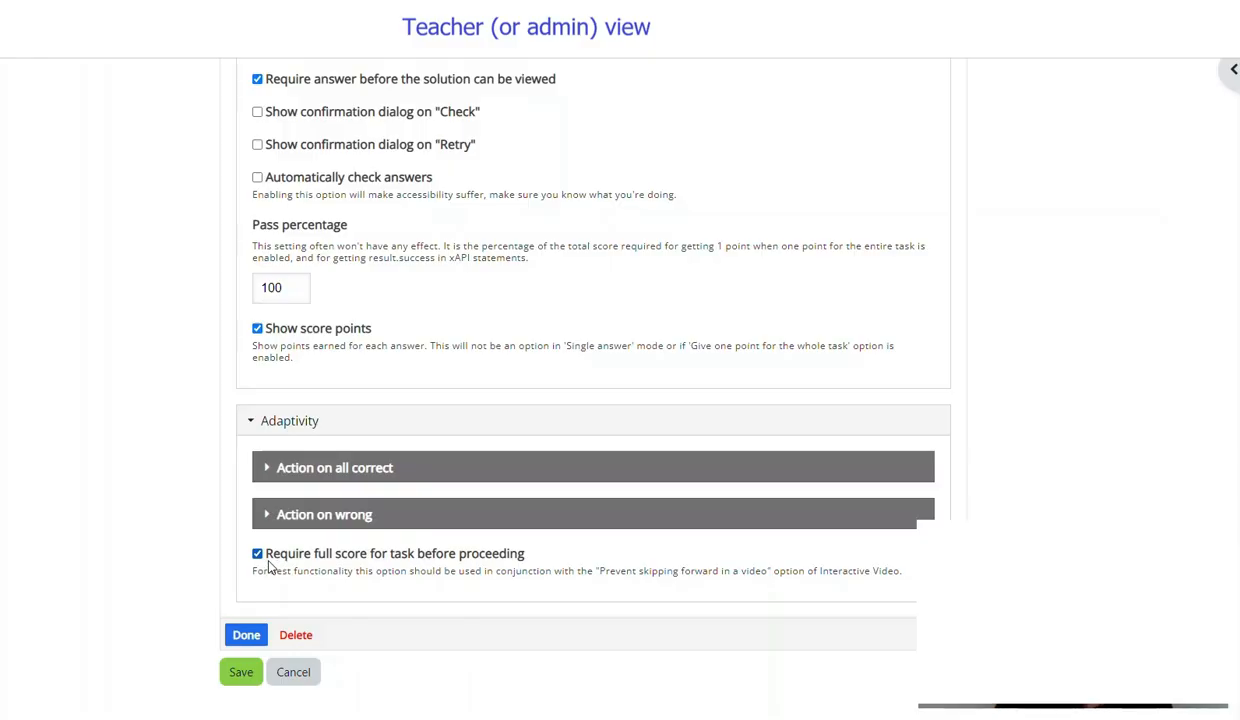
{"action": "scroll", "coordinate": [268, 560], "scroll_direction": "down", "scroll_amount": 1}
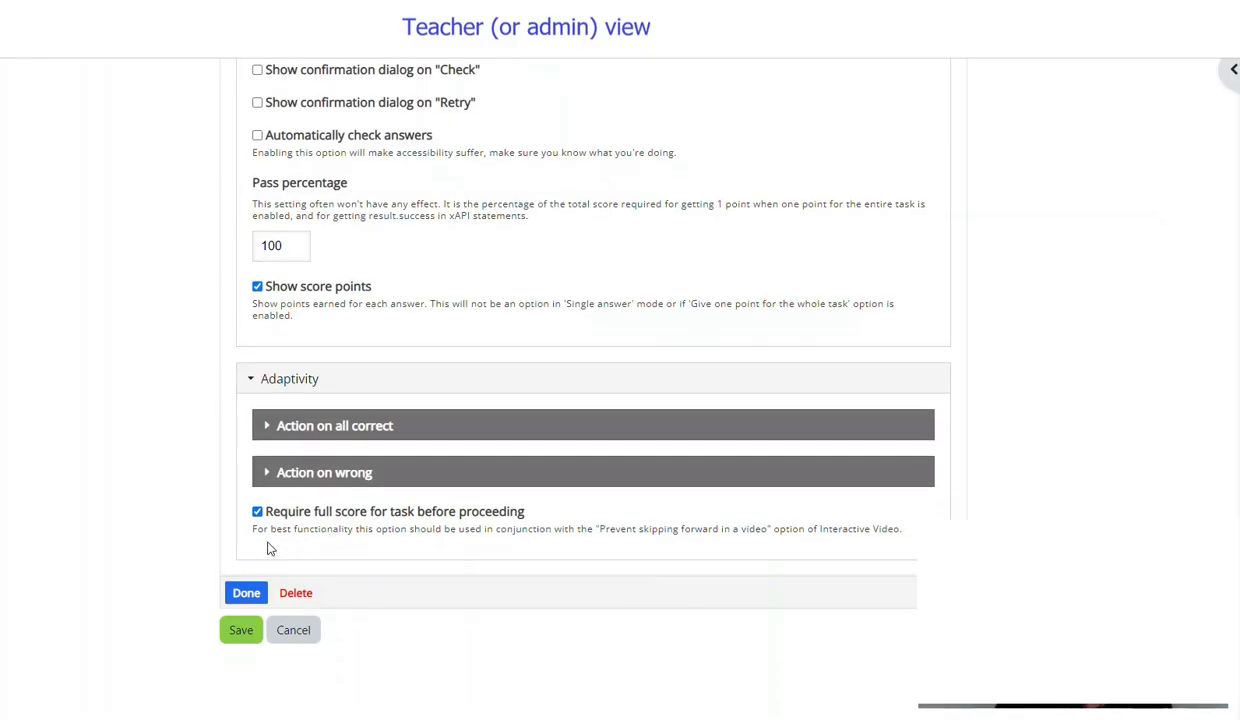
{"action": "scroll", "coordinate": [268, 548], "scroll_direction": "up", "scroll_amount": 10}
{"action": "scroll", "coordinate": [268, 548], "scroll_direction": "up", "scroll_amount": 6}
{"action": "scroll", "coordinate": [268, 548], "scroll_direction": "up", "scroll_amount": 4}
{"action": "scroll", "coordinate": [268, 548], "scroll_direction": "down", "scroll_amount": 12}
{"action": "scroll", "coordinate": [268, 548], "scroll_direction": "down", "scroll_amount": 15}
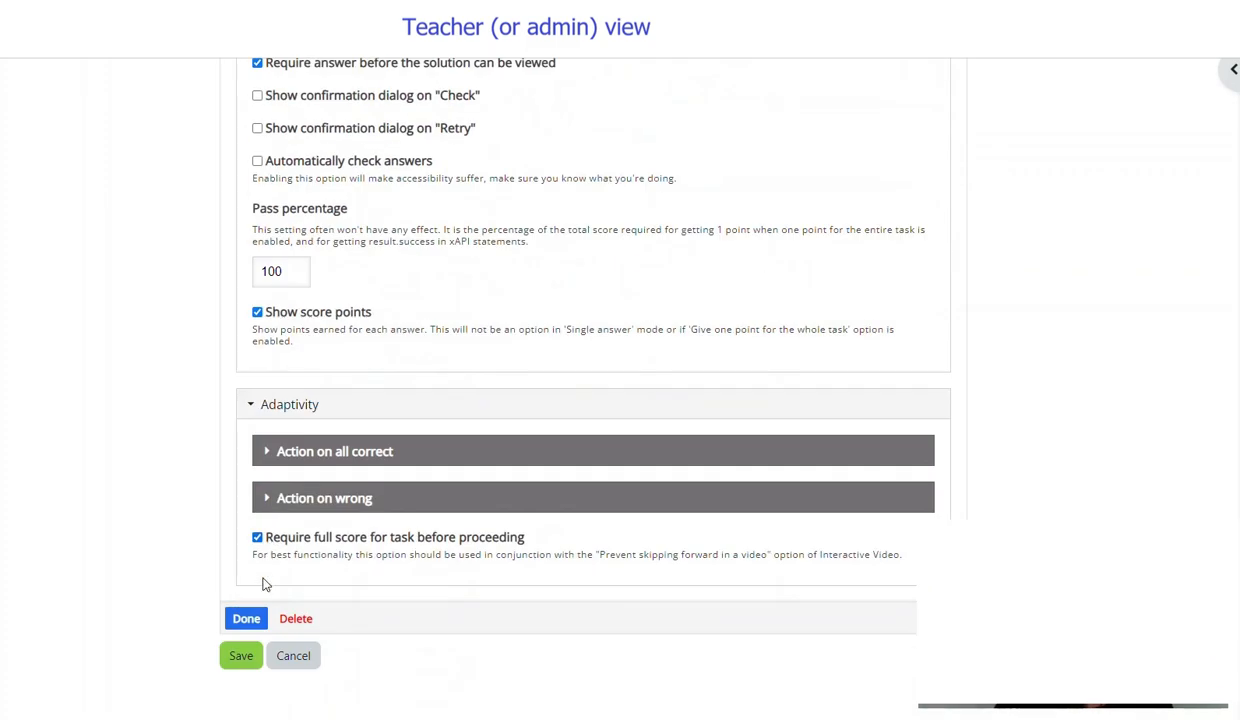
{"action": "left_click", "coordinate": [246, 619]}
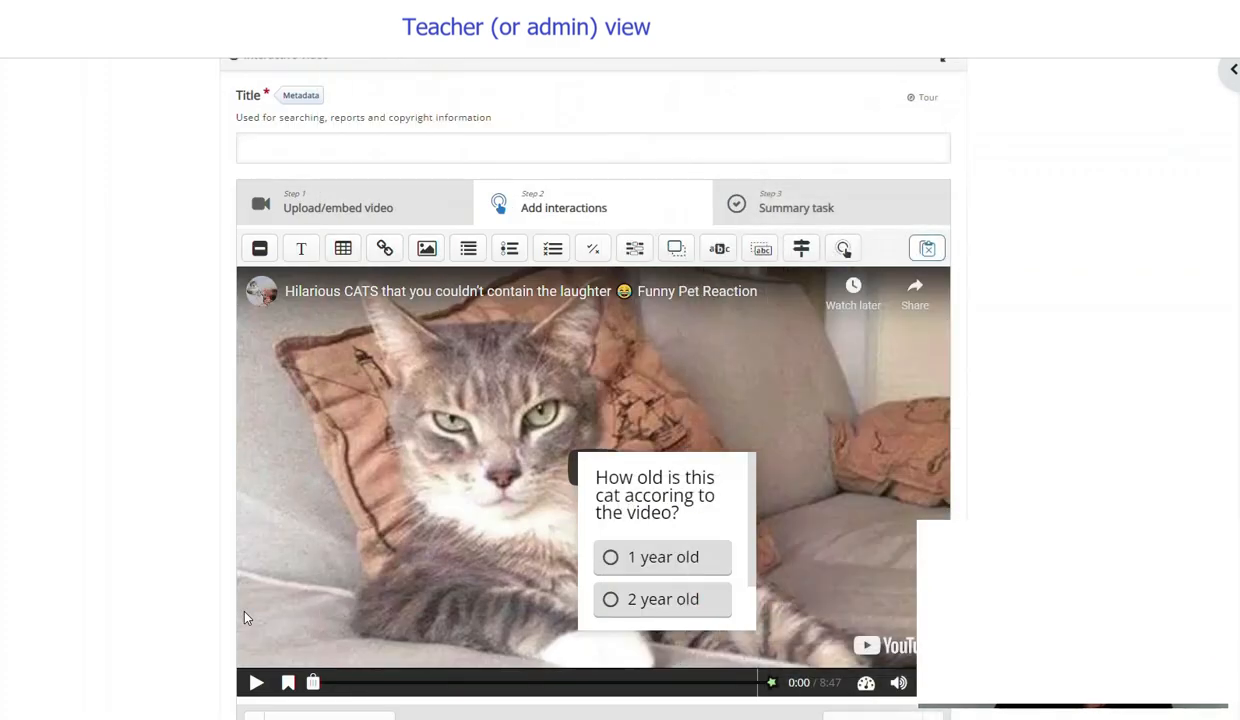
- Move the question poster up and left on the video and enlarge it so the question, both answers and Check button fit
{"action": "left_click_drag", "start_coordinate": [667, 468], "coordinate": [445, 305]}
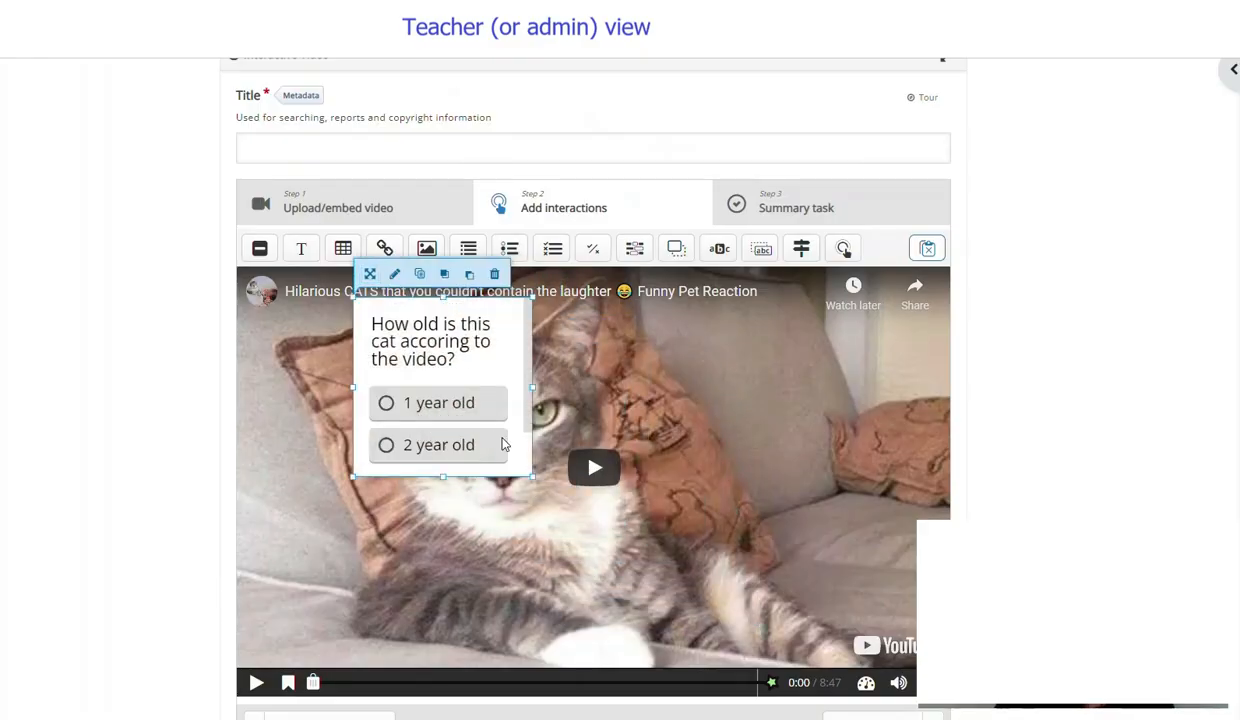
{"action": "left_click_drag", "start_coordinate": [530, 476], "coordinate": [837, 548]}
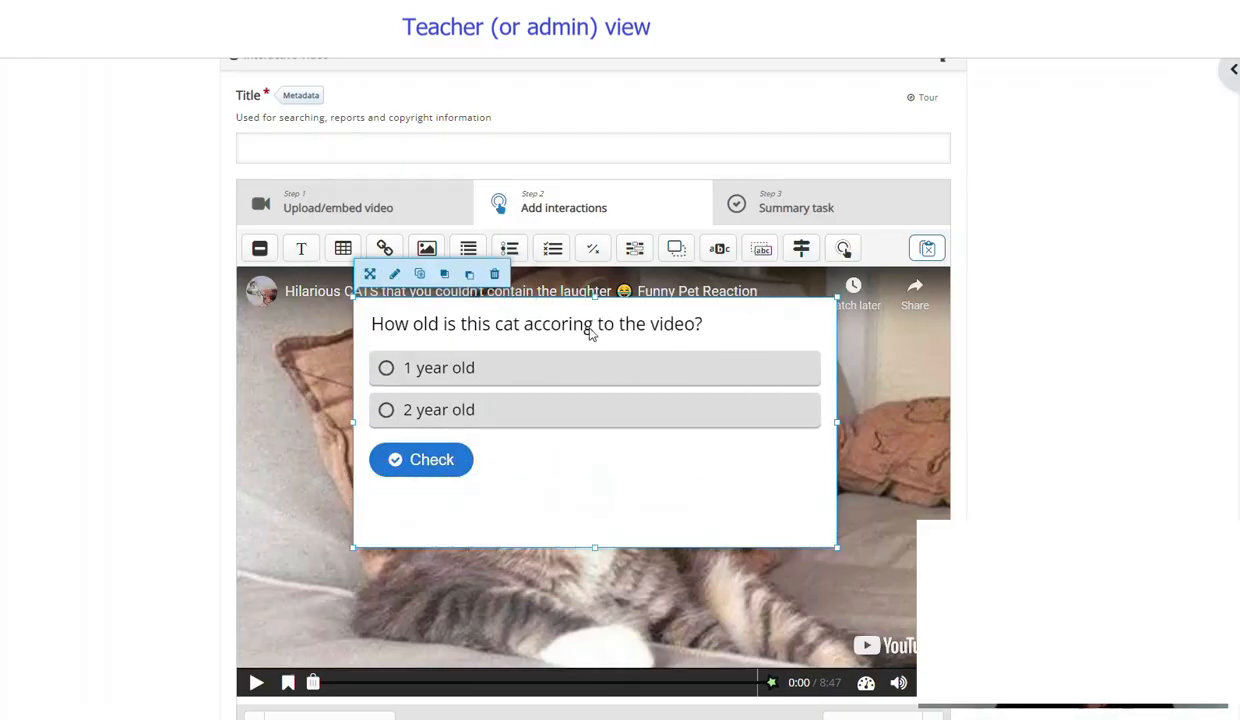
{"action": "left_click_drag", "start_coordinate": [520, 300], "coordinate": [505, 308]}
{"action": "left_click_drag", "start_coordinate": [820, 557], "coordinate": [907, 586]}
{"action": "left_click_drag", "start_coordinate": [645, 328], "coordinate": [590, 320]}
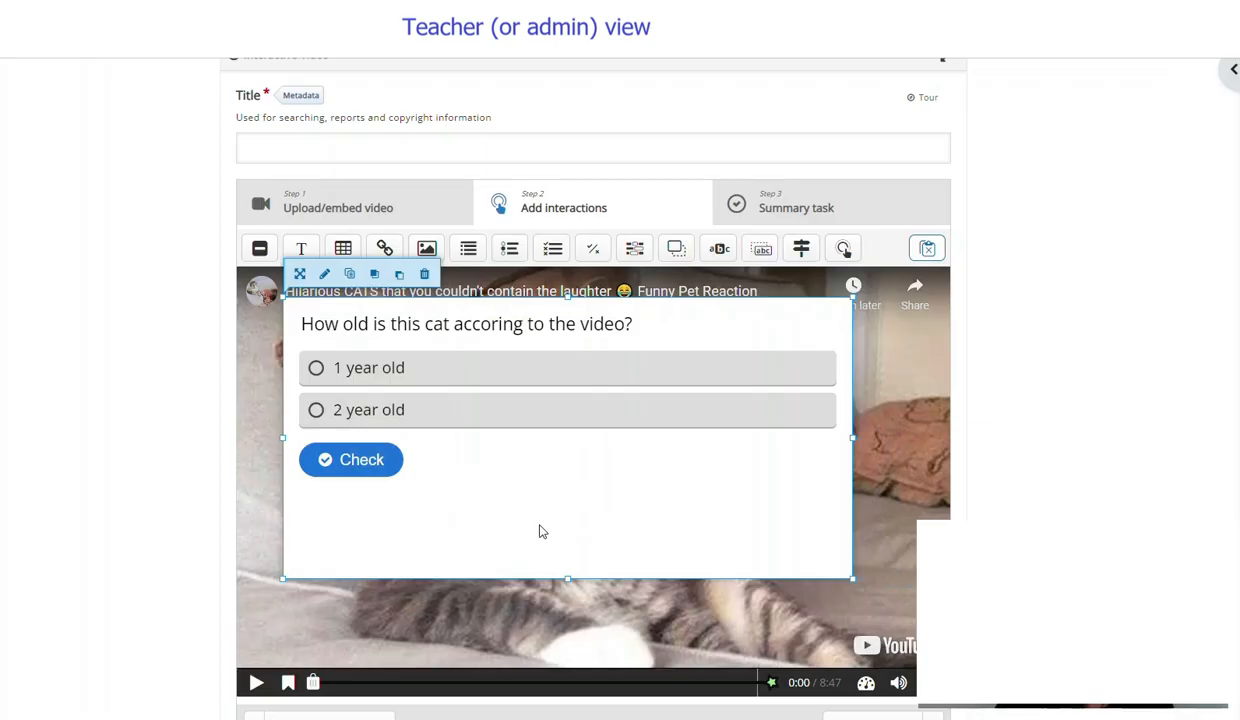
- Reopen the cat age question on the video for editing and go to its display time settings
{"action": "scroll", "coordinate": [240, 460], "scroll_direction": "down", "scroll_amount": 4}
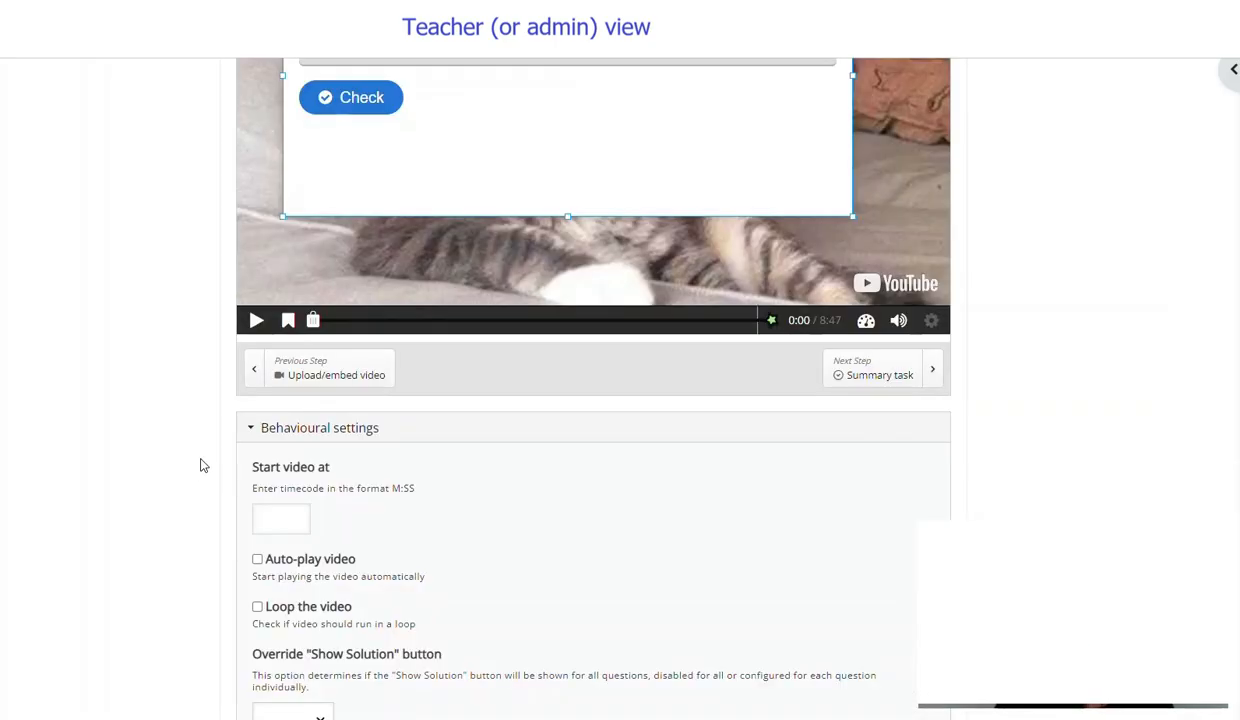
{"action": "scroll", "coordinate": [200, 465], "scroll_direction": "up", "scroll_amount": 2}
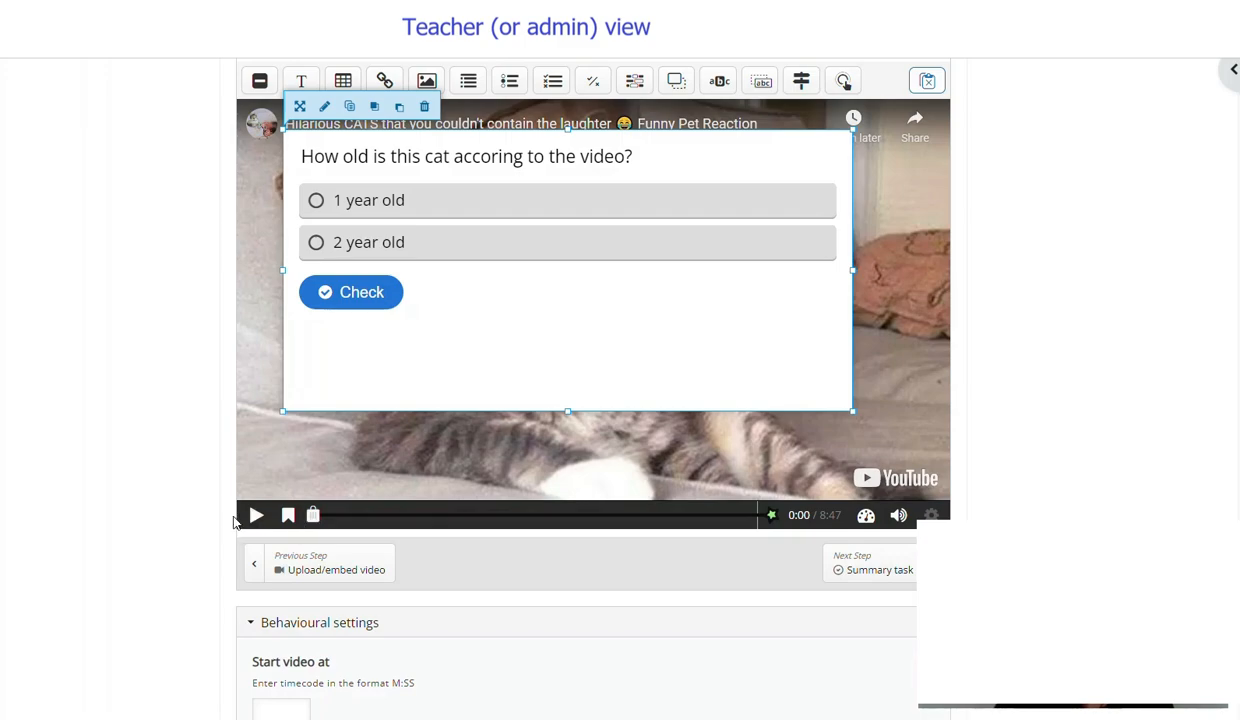
{"action": "scroll", "coordinate": [233, 521], "scroll_direction": "up", "scroll_amount": 2}
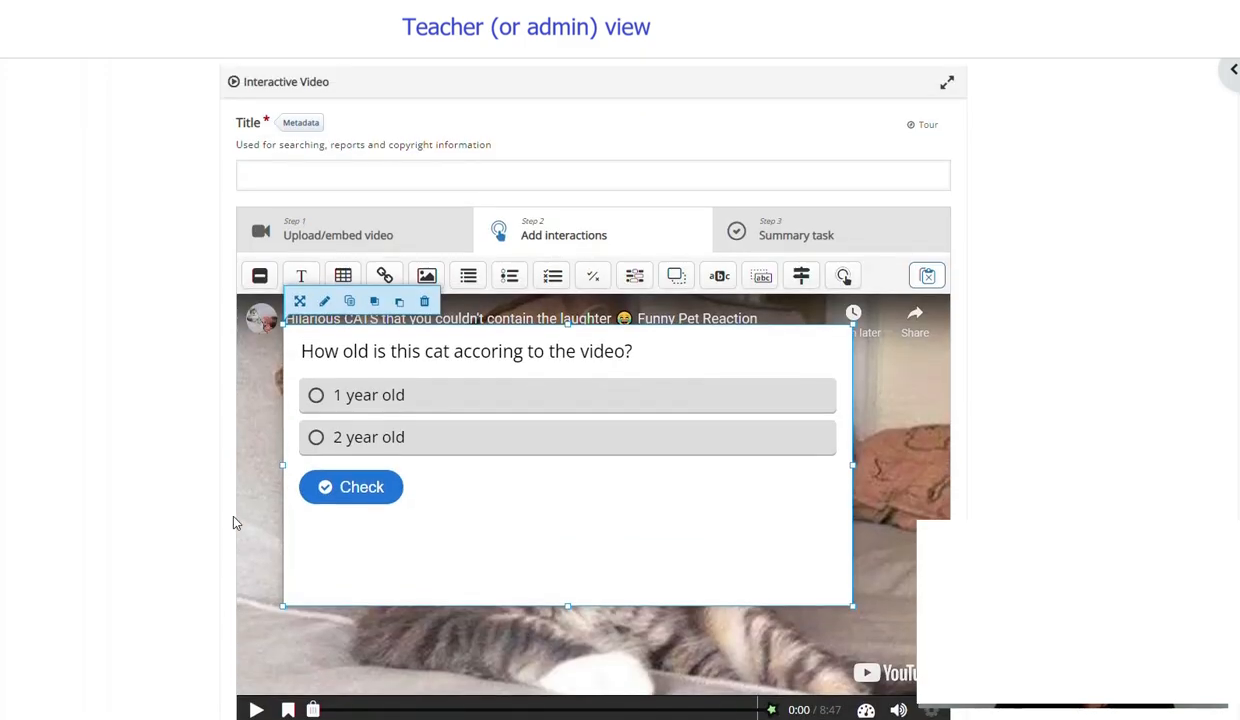
{"action": "scroll", "coordinate": [233, 521], "scroll_direction": "down", "scroll_amount": 2}
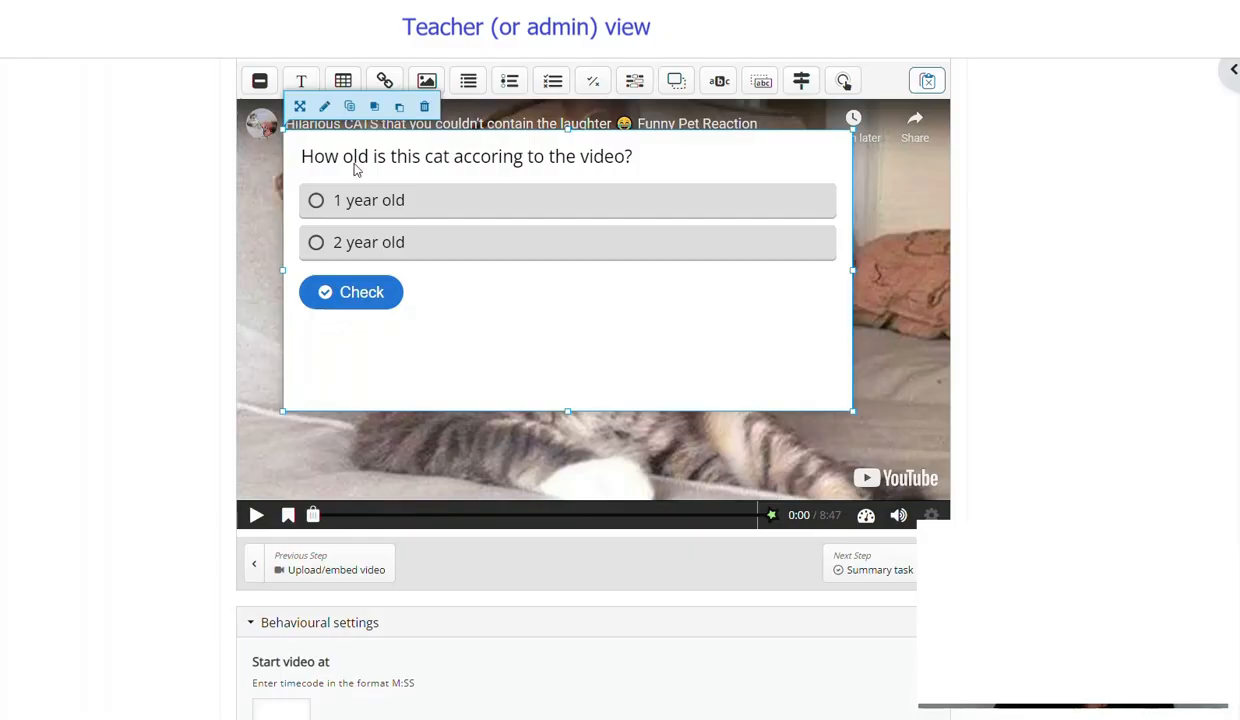
{"action": "left_click", "coordinate": [325, 107]}
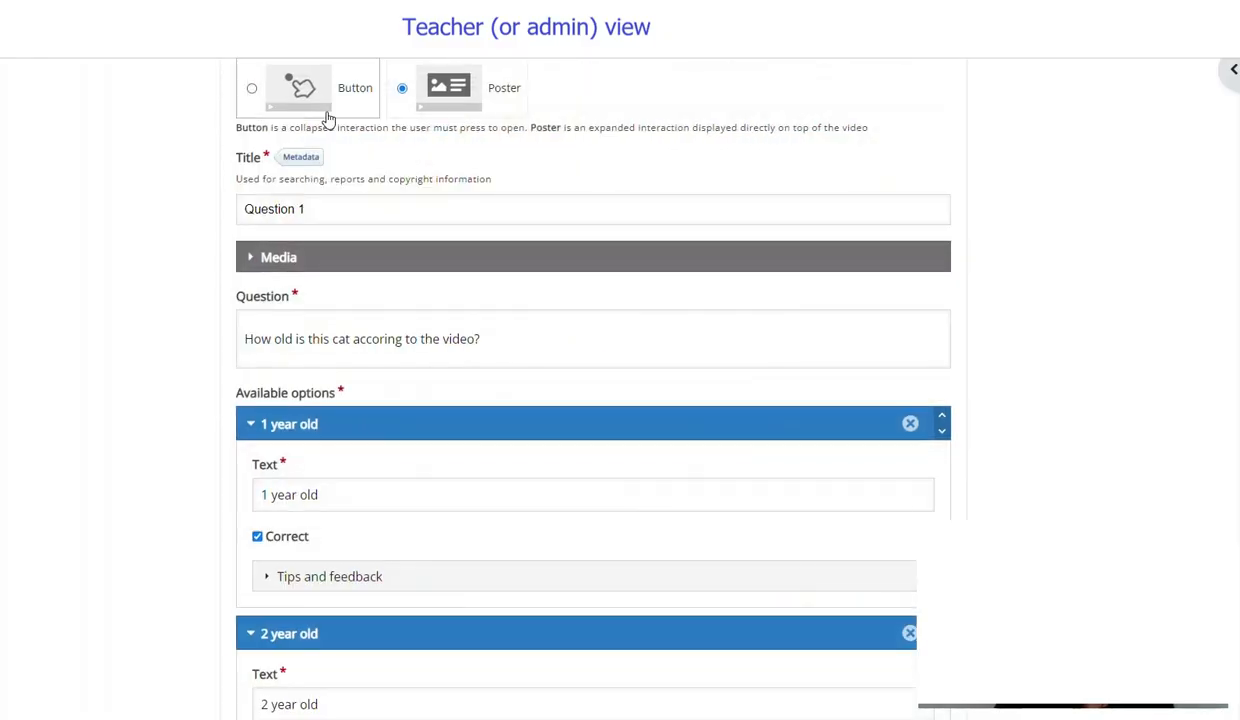
{"action": "scroll", "coordinate": [371, 512], "scroll_direction": "up", "scroll_amount": 3}
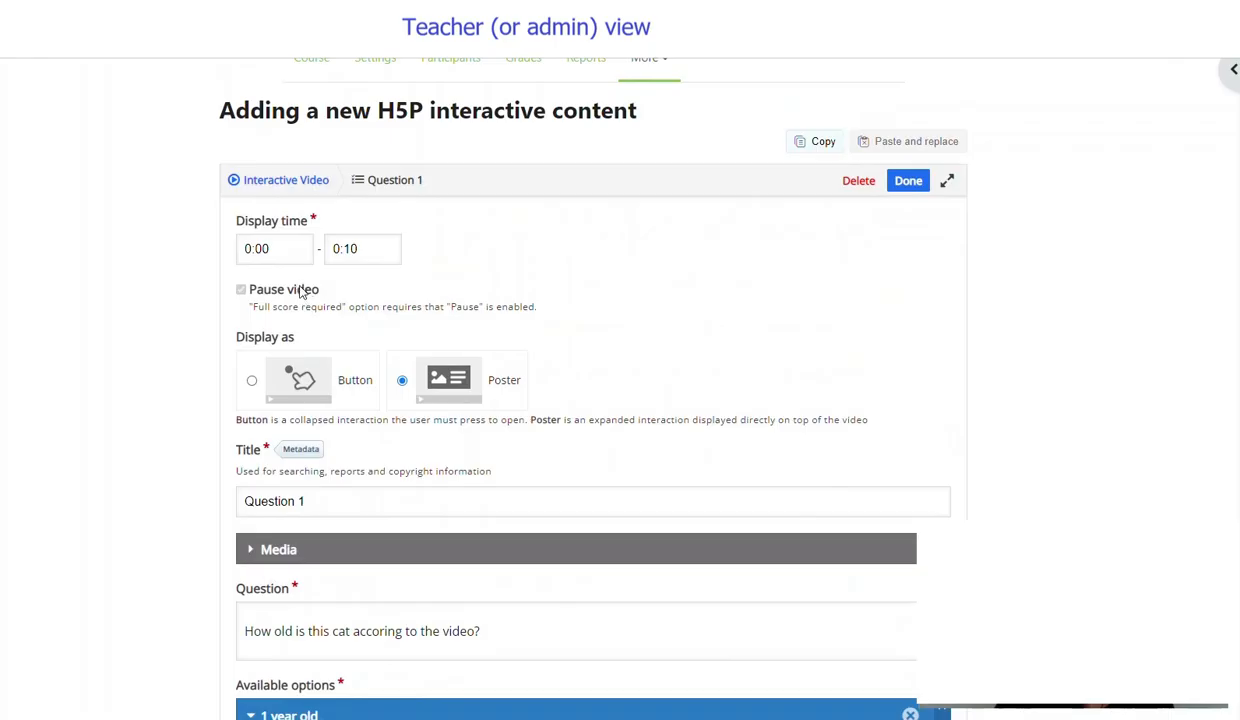
- Set the question's display time to run from 2:01 to 2:02
{"action": "left_click_drag", "start_coordinate": [270, 248], "coordinate": [258, 248]}
{"action": "left_click_drag", "start_coordinate": [252, 249], "coordinate": [246, 249]}
{"action": "type", "text": "2"}
{"action": "left_click", "coordinate": [158, 277]}
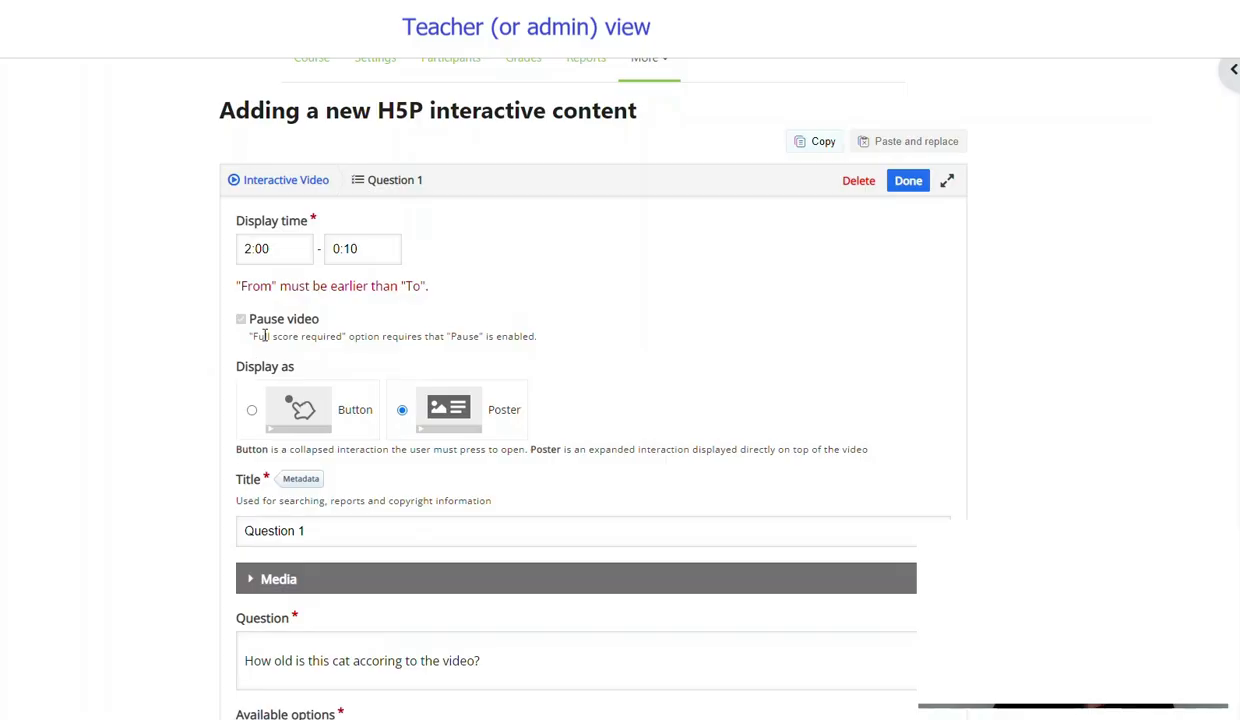
{"action": "left_click_drag", "start_coordinate": [248, 286], "coordinate": [428, 286]}
{"action": "left_click", "coordinate": [261, 248]}
{"action": "left_click_drag", "start_coordinate": [261, 248], "coordinate": [203, 250]}
{"action": "type", "text": "1"}
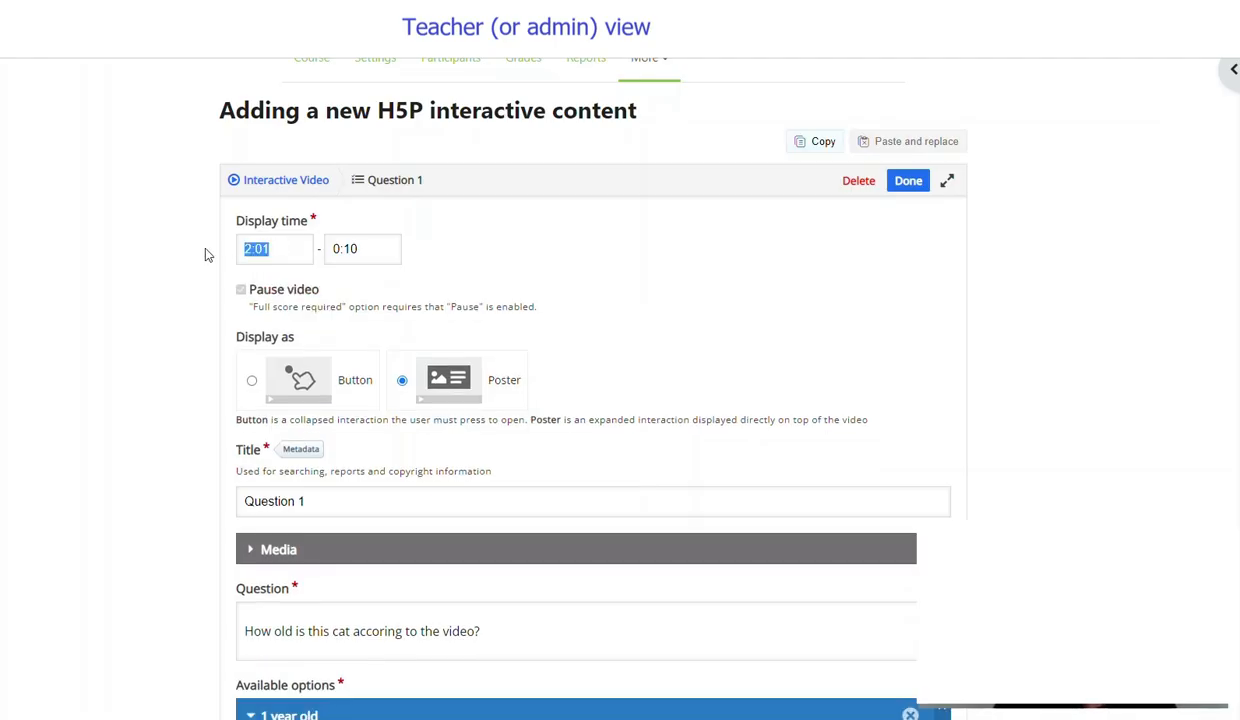
{"action": "left_click_drag", "start_coordinate": [368, 245], "coordinate": [314, 243]}
{"action": "type", "text": "2:02"}
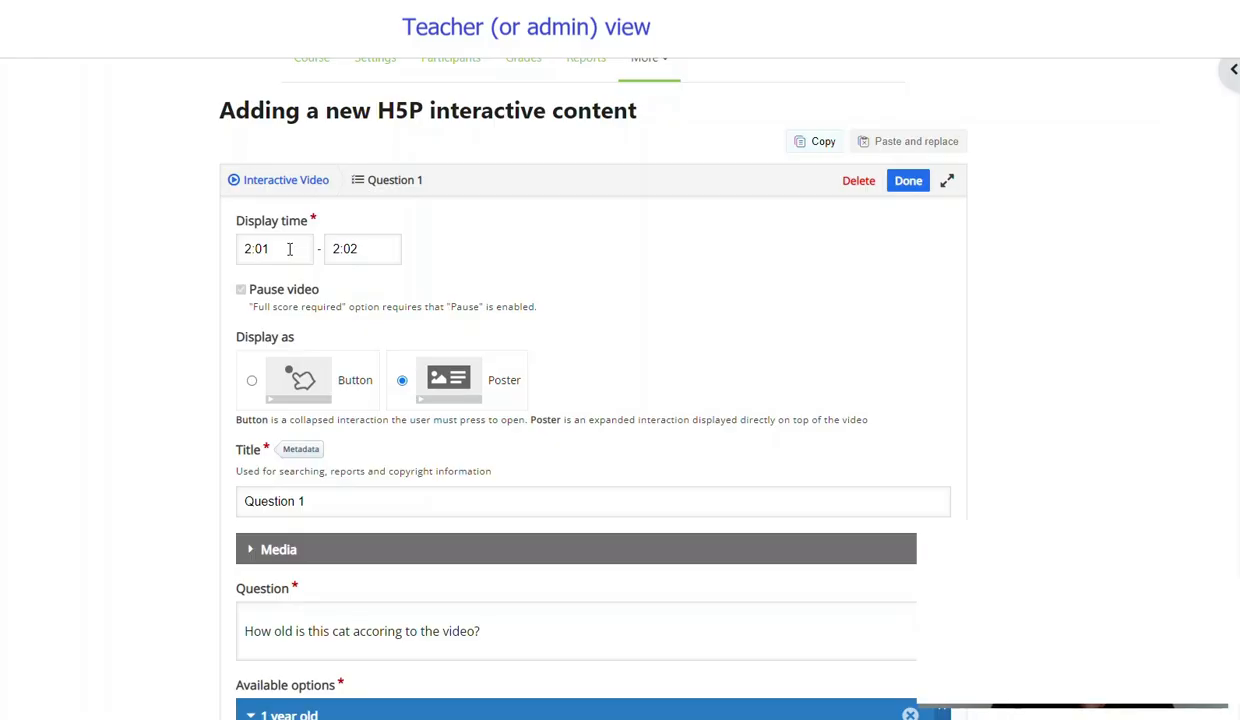
- Examine the start and end values of the question's display time
{"action": "left_click_drag", "start_coordinate": [246, 222], "coordinate": [323, 242]}
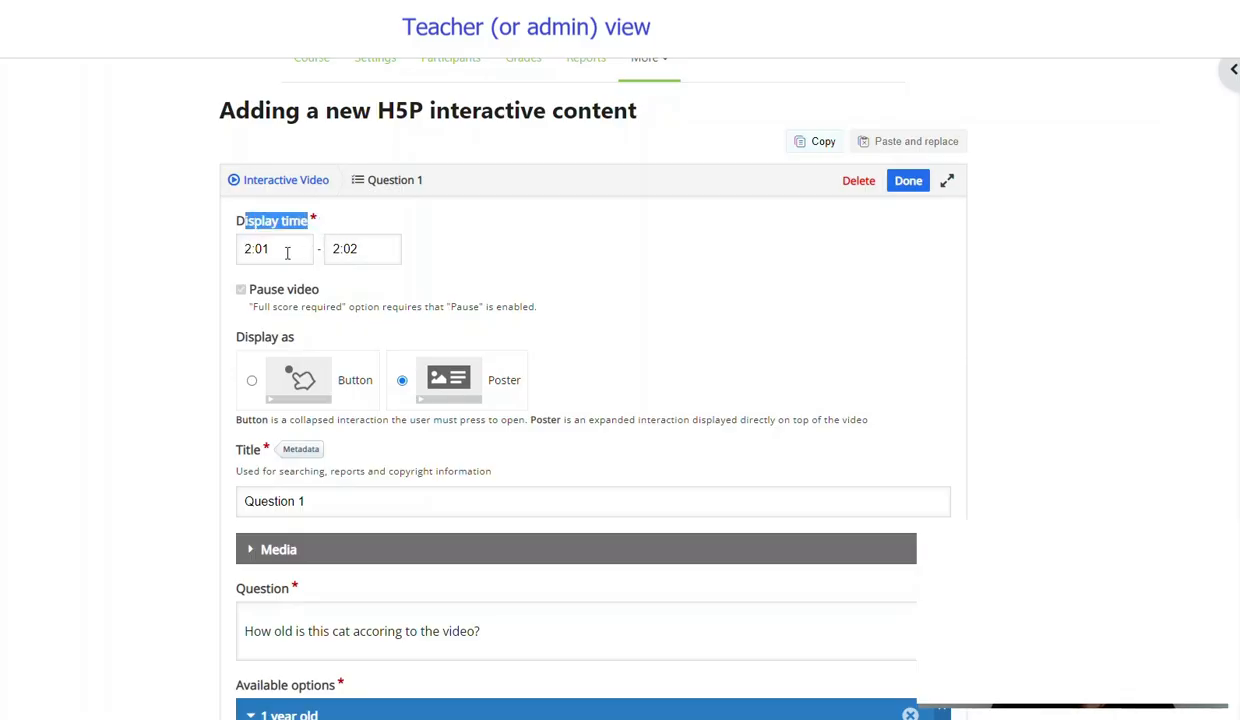
{"action": "left_click", "coordinate": [349, 252]}
{"action": "double_click", "coordinate": [349, 252]}
{"action": "triple_click", "coordinate": [349, 252]}
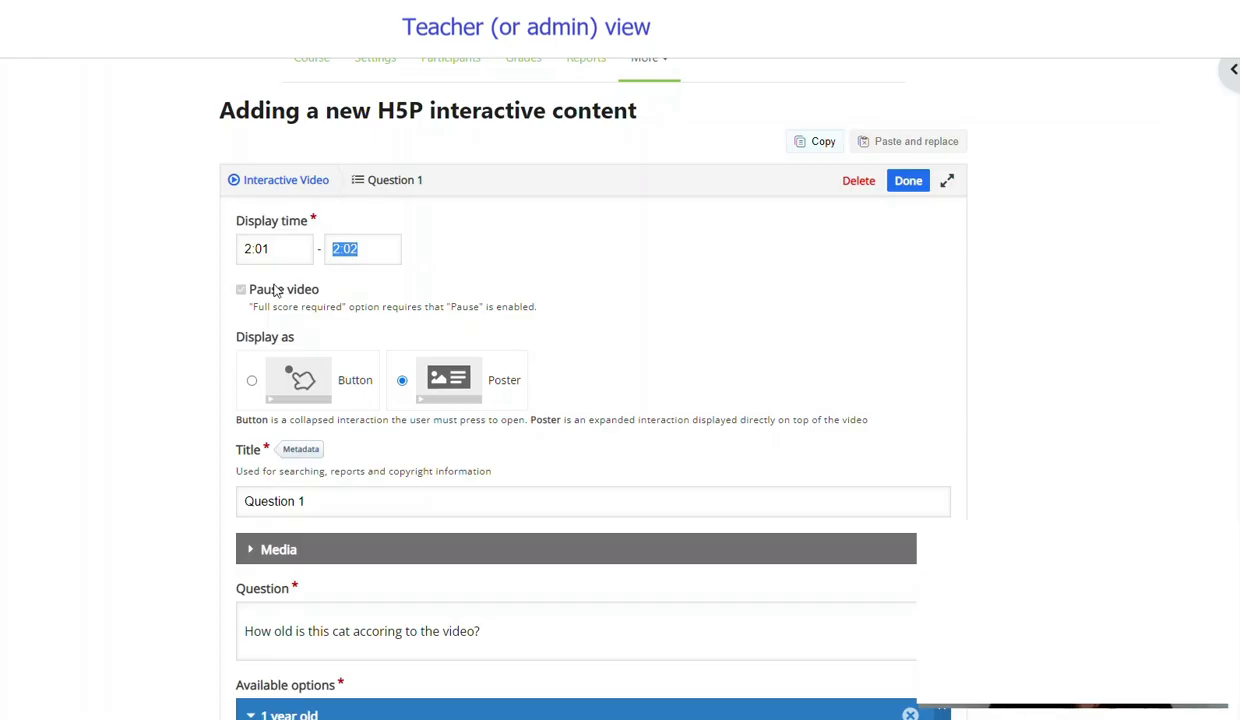
{"action": "scroll", "coordinate": [277, 290], "scroll_direction": "down", "scroll_amount": 1}
{"action": "left_click", "coordinate": [277, 143]}
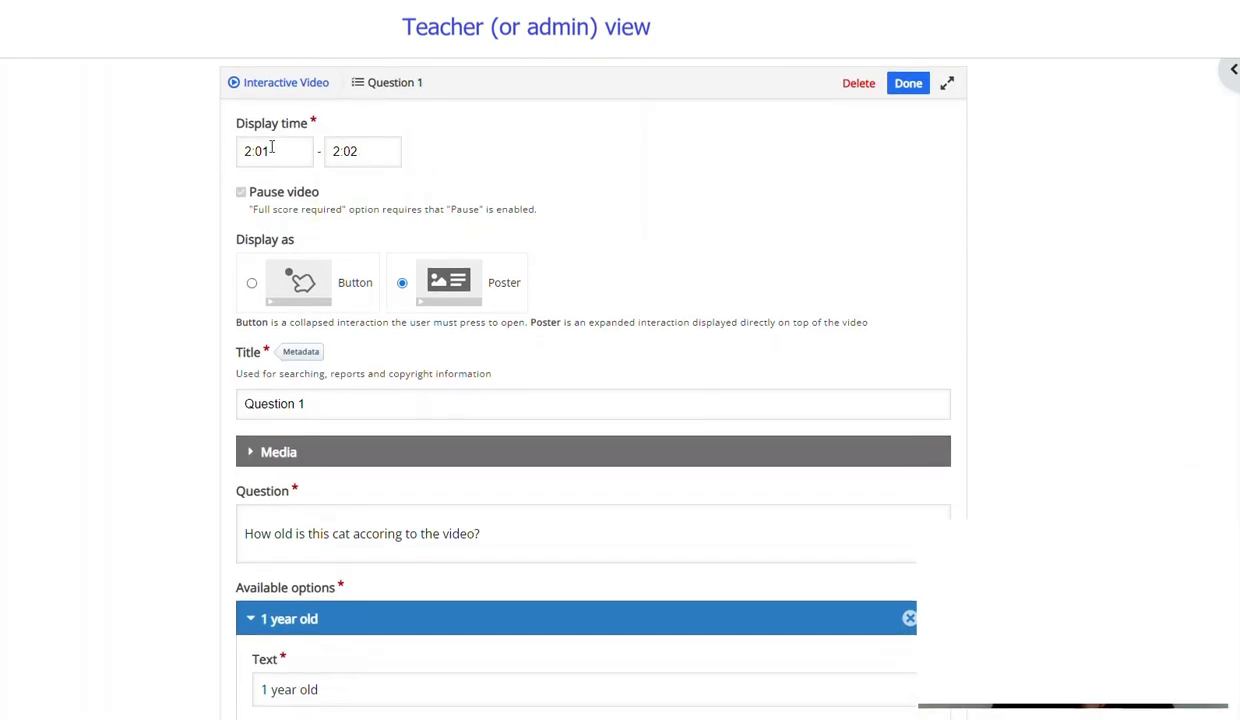
{"action": "left_click_drag", "start_coordinate": [357, 150], "coordinate": [323, 150]}
{"action": "left_click", "coordinate": [285, 149]}
{"action": "left_click_drag", "start_coordinate": [283, 150], "coordinate": [228, 152]}
{"action": "left_click_drag", "start_coordinate": [360, 150], "coordinate": [319, 151]}
- Finish editing the question and jump to its marker on the video timeline
{"action": "scroll", "coordinate": [229, 328], "scroll_direction": "down", "scroll_amount": 5}
{"action": "scroll", "coordinate": [229, 328], "scroll_direction": "down", "scroll_amount": 9}
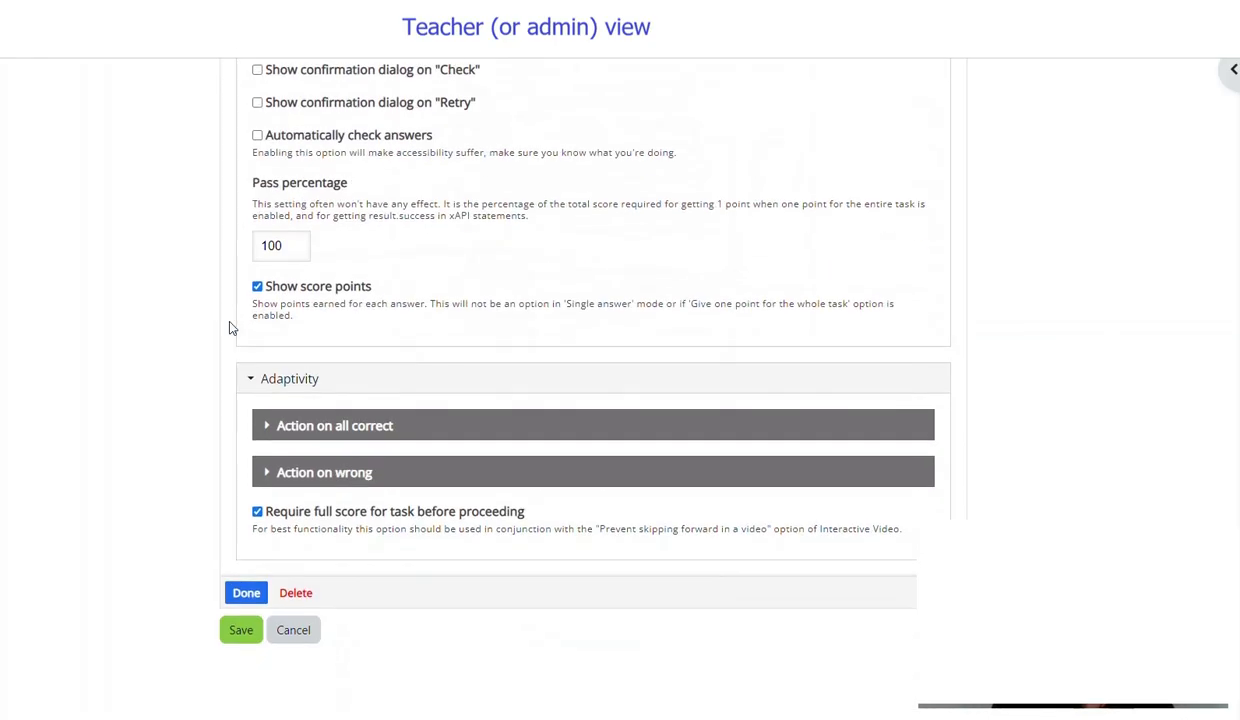
{"action": "left_click", "coordinate": [244, 591]}
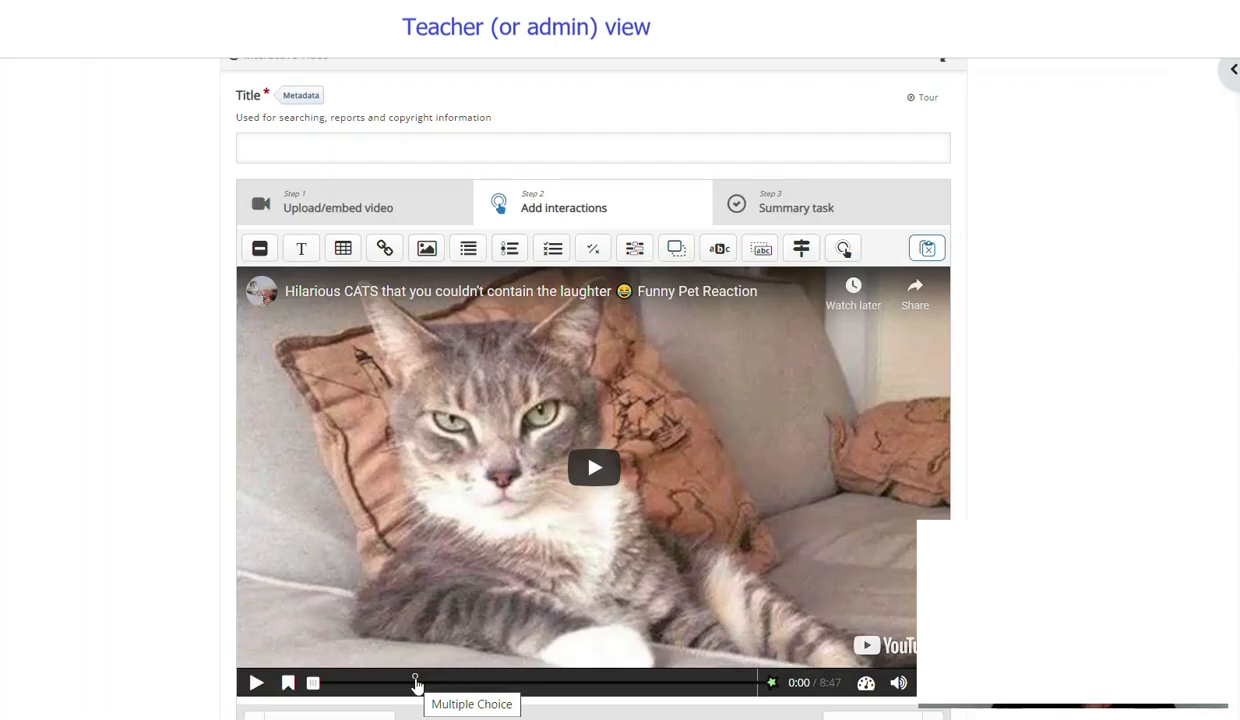
{"action": "scroll", "coordinate": [404, 631], "scroll_direction": "down", "scroll_amount": 2}
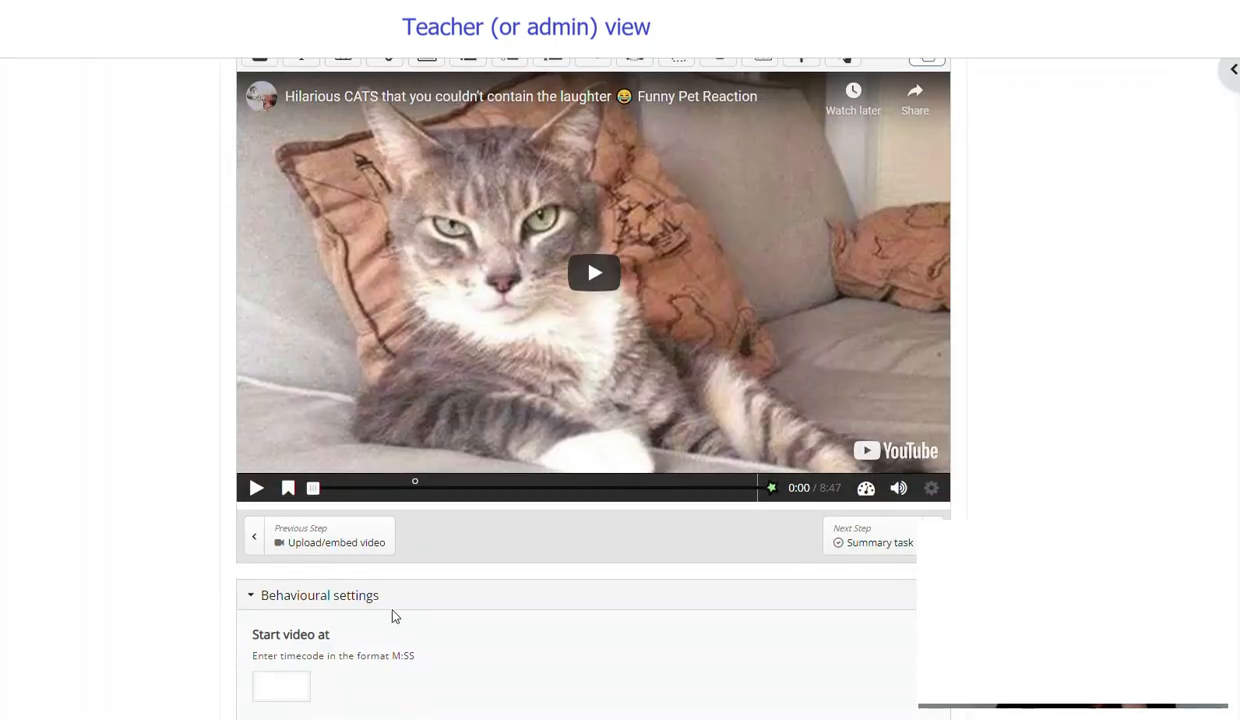
{"action": "scroll", "coordinate": [417, 510], "scroll_direction": "up", "scroll_amount": 1}
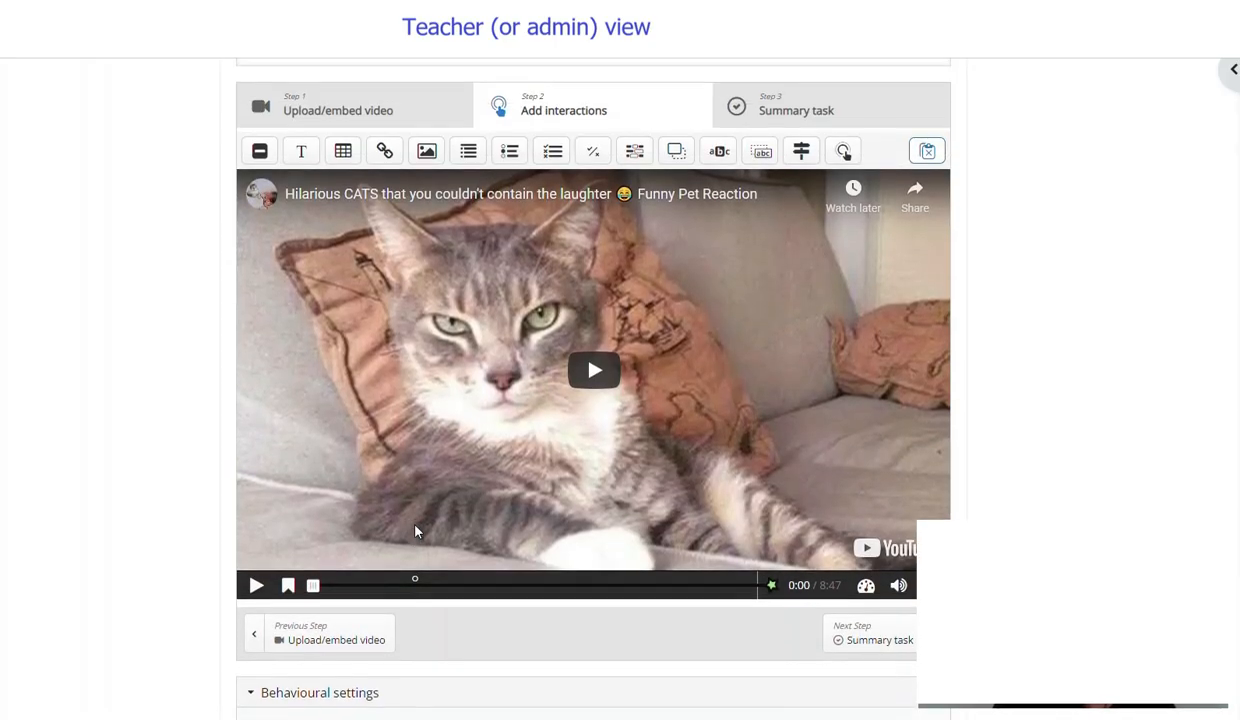
{"action": "left_click", "coordinate": [416, 585]}
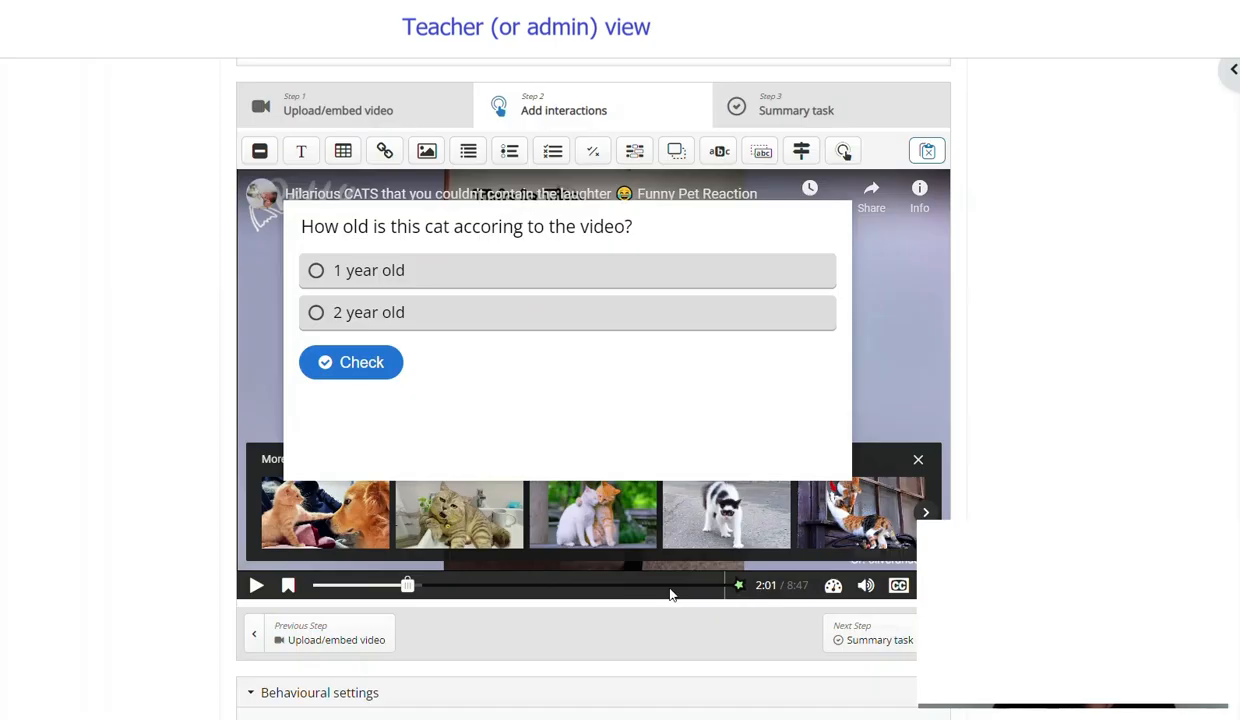
- Open the placed question's settings for review and return to the interactive video editor
{"action": "scroll", "coordinate": [221, 413], "scroll_direction": "down", "scroll_amount": 4}
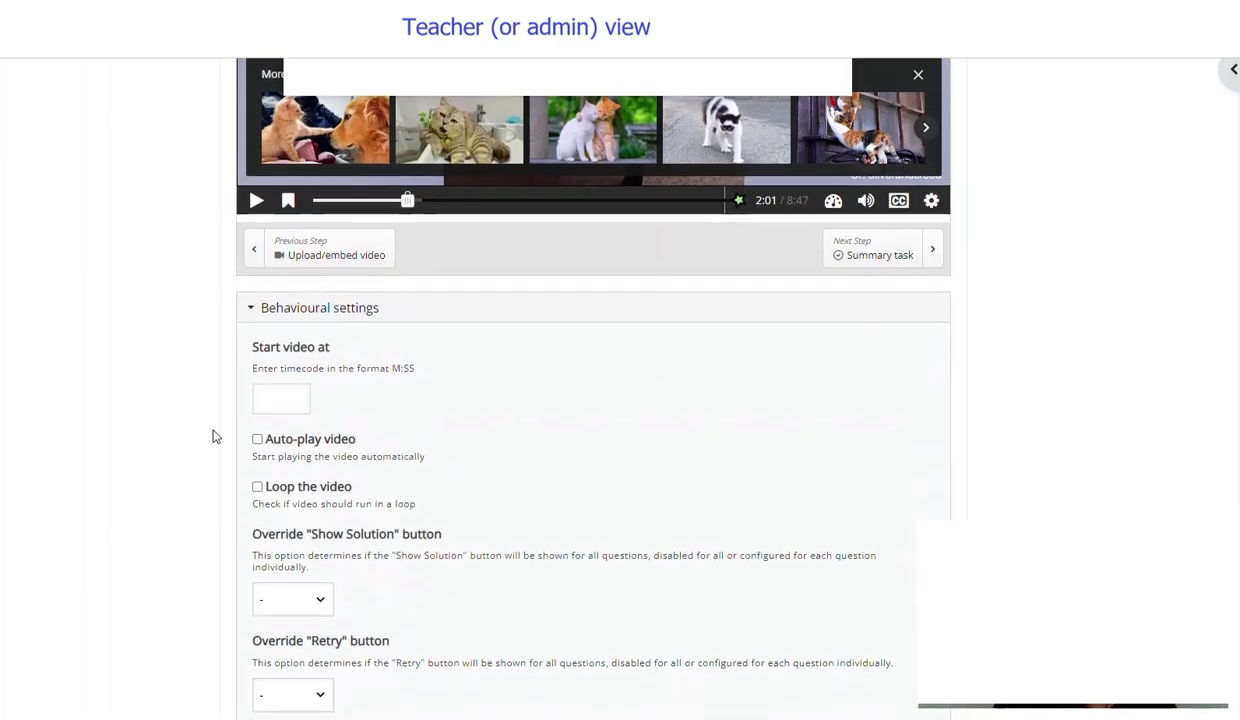
{"action": "scroll", "coordinate": [213, 435], "scroll_direction": "up", "scroll_amount": 3}
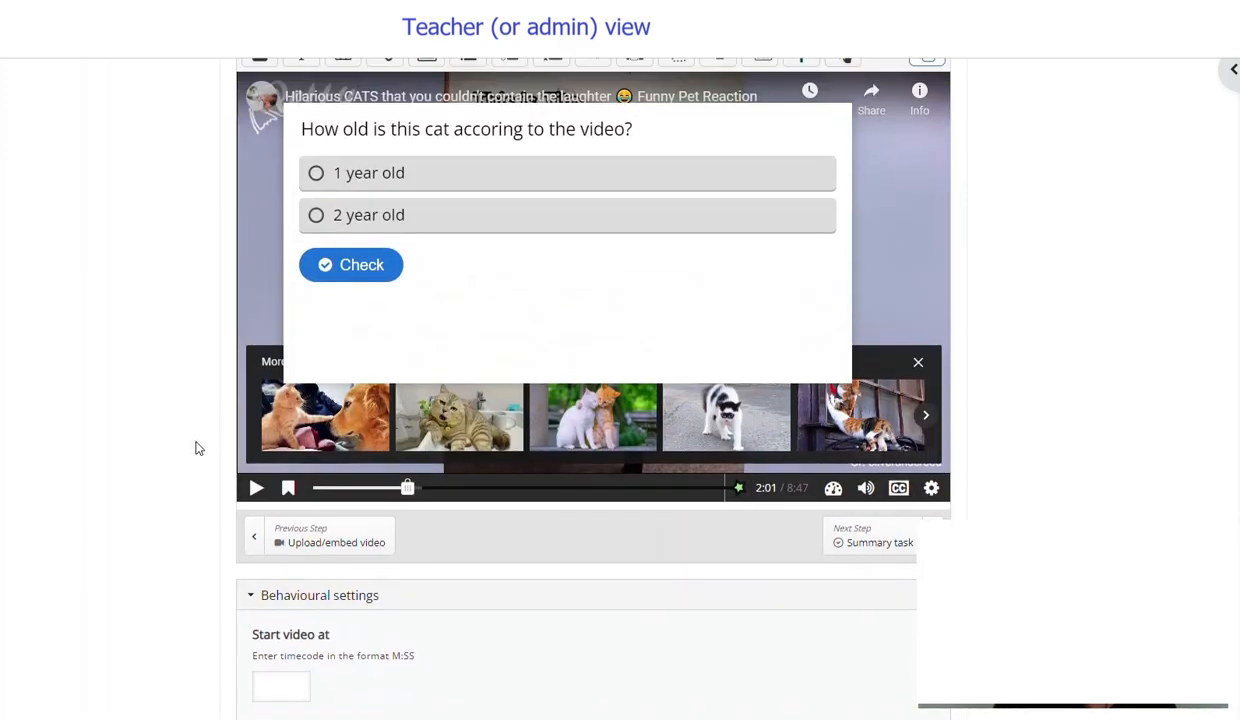
{"action": "scroll", "coordinate": [228, 428], "scroll_direction": "up", "scroll_amount": 1}
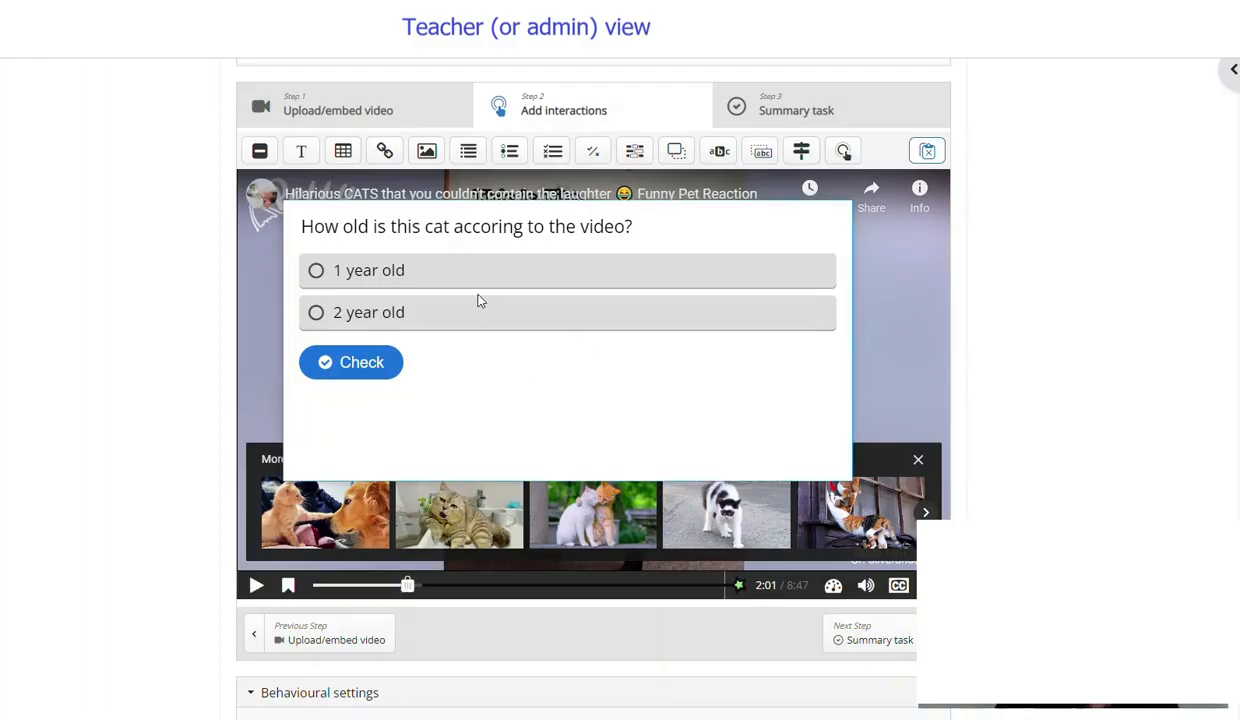
{"action": "left_click", "coordinate": [528, 397]}
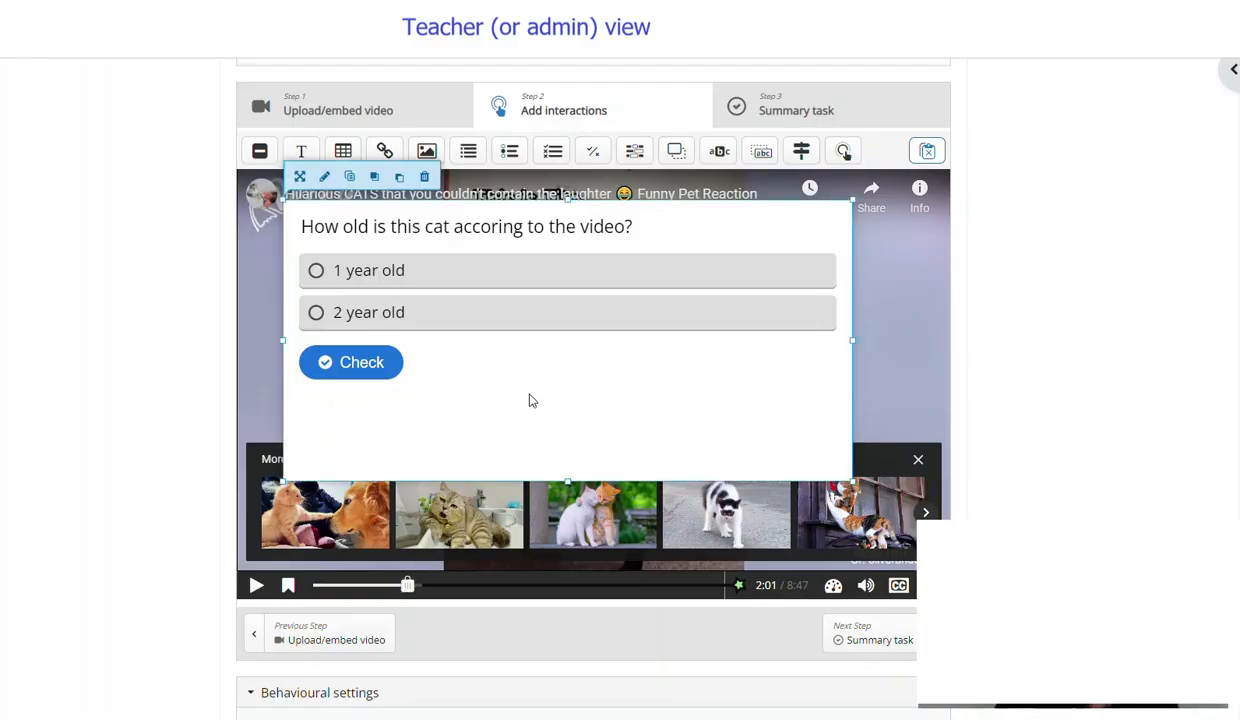
{"action": "left_click", "coordinate": [324, 177]}
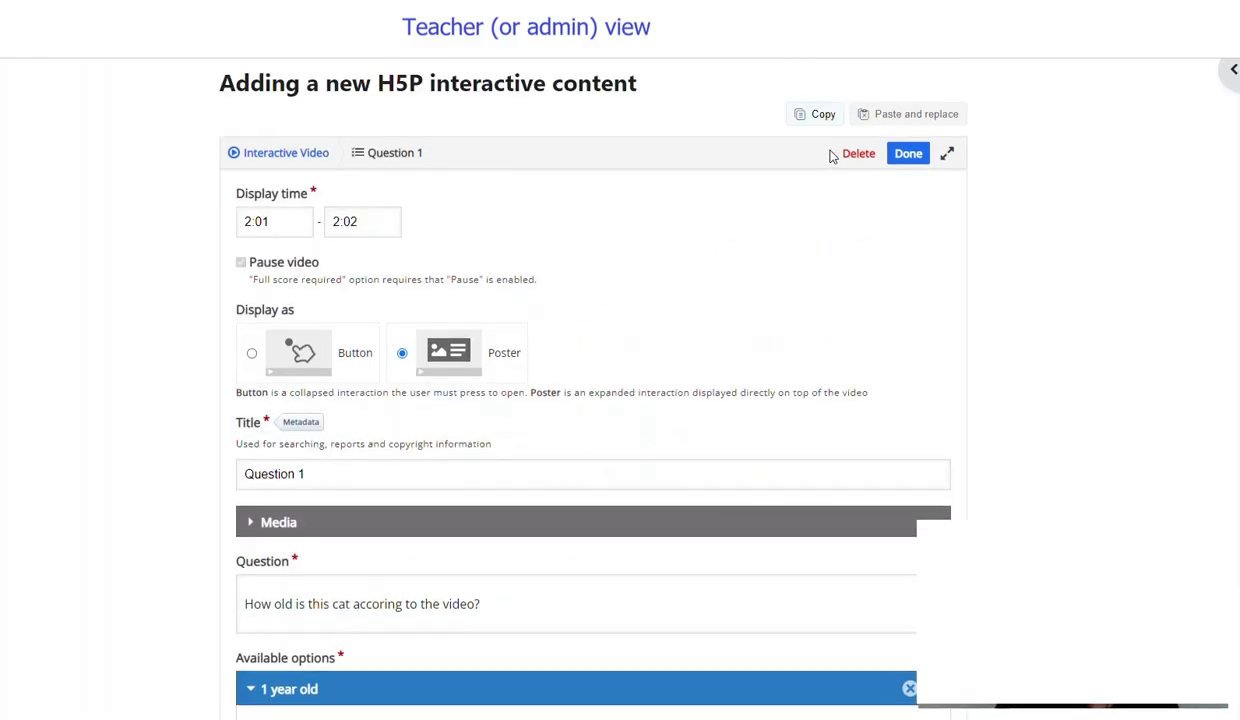
{"action": "left_click", "coordinate": [270, 155]}
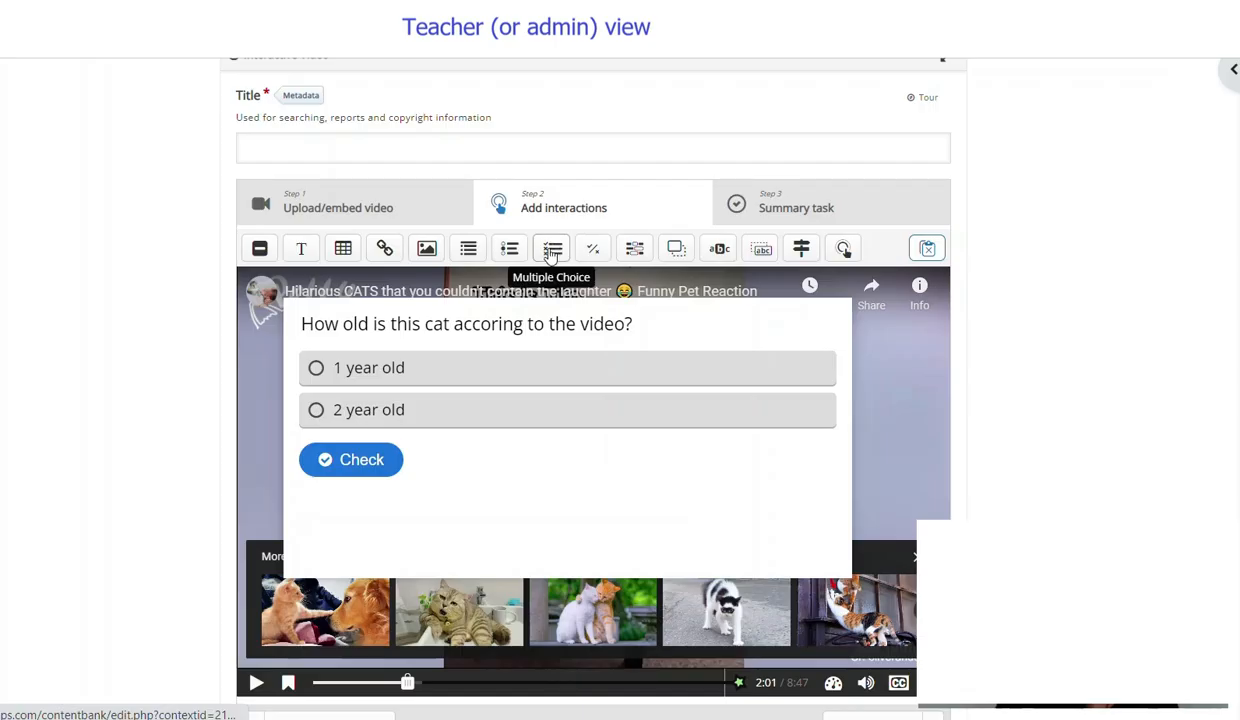
- Look over the interactive video editor and its behavioural settings, and try to save the content
{"action": "scroll", "coordinate": [569, 693], "scroll_direction": "down", "scroll_amount": 2}
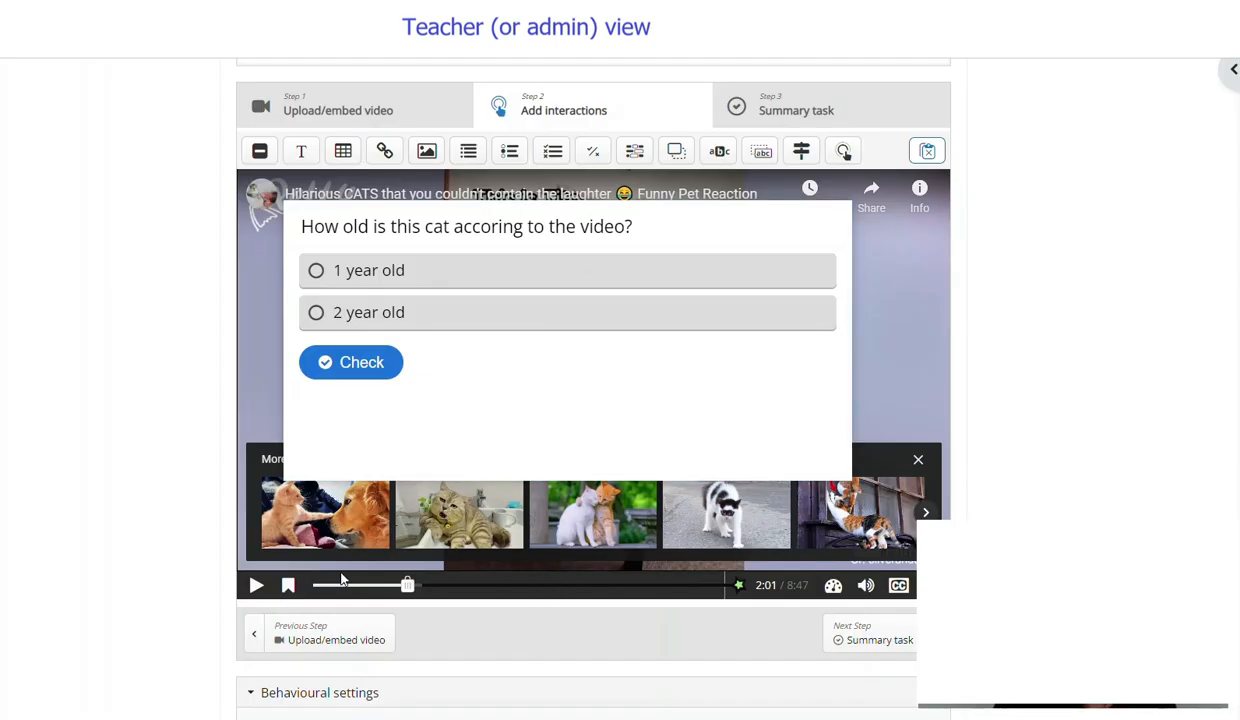
{"action": "scroll", "coordinate": [255, 560], "scroll_direction": "up", "scroll_amount": 2}
{"action": "scroll", "coordinate": [309, 553], "scroll_direction": "down", "scroll_amount": 1}
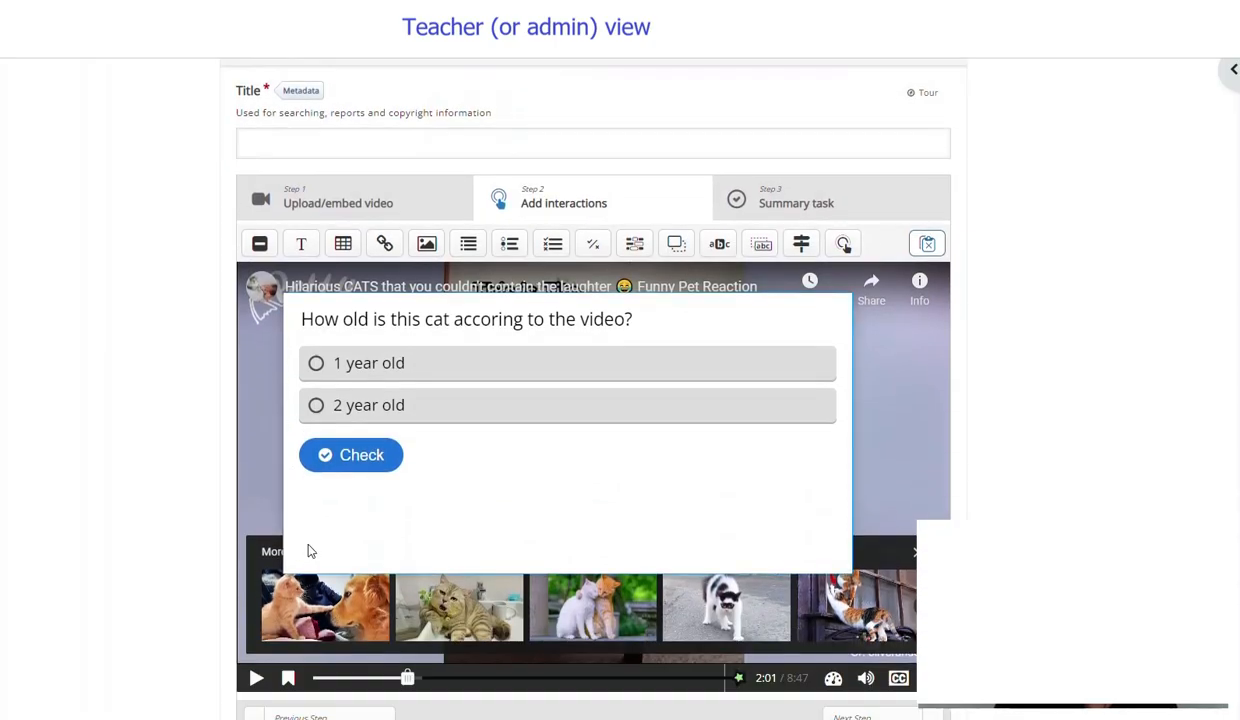
{"action": "scroll", "coordinate": [309, 553], "scroll_direction": "down", "scroll_amount": 8}
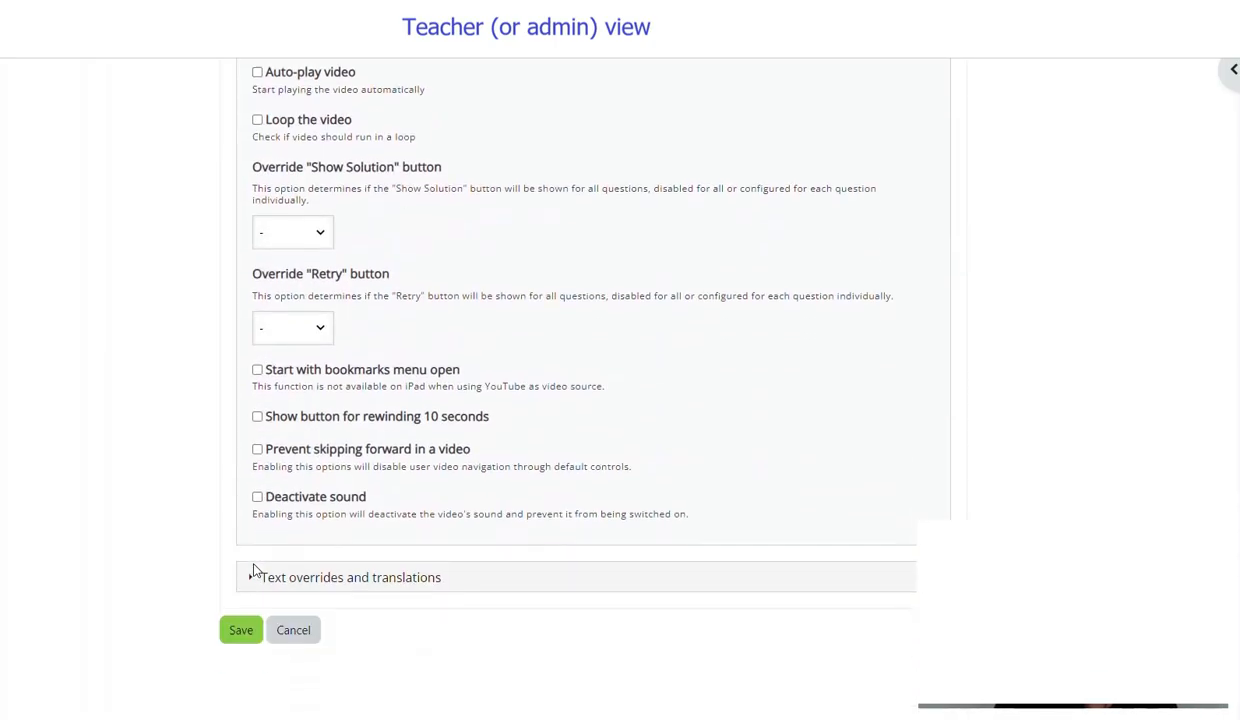
{"action": "scroll", "coordinate": [253, 570], "scroll_direction": "up", "scroll_amount": 10}
{"action": "scroll", "coordinate": [254, 568], "scroll_direction": "down", "scroll_amount": 4}
{"action": "scroll", "coordinate": [253, 568], "scroll_direction": "down", "scroll_amount": 10}
{"action": "left_click", "coordinate": [242, 629]}
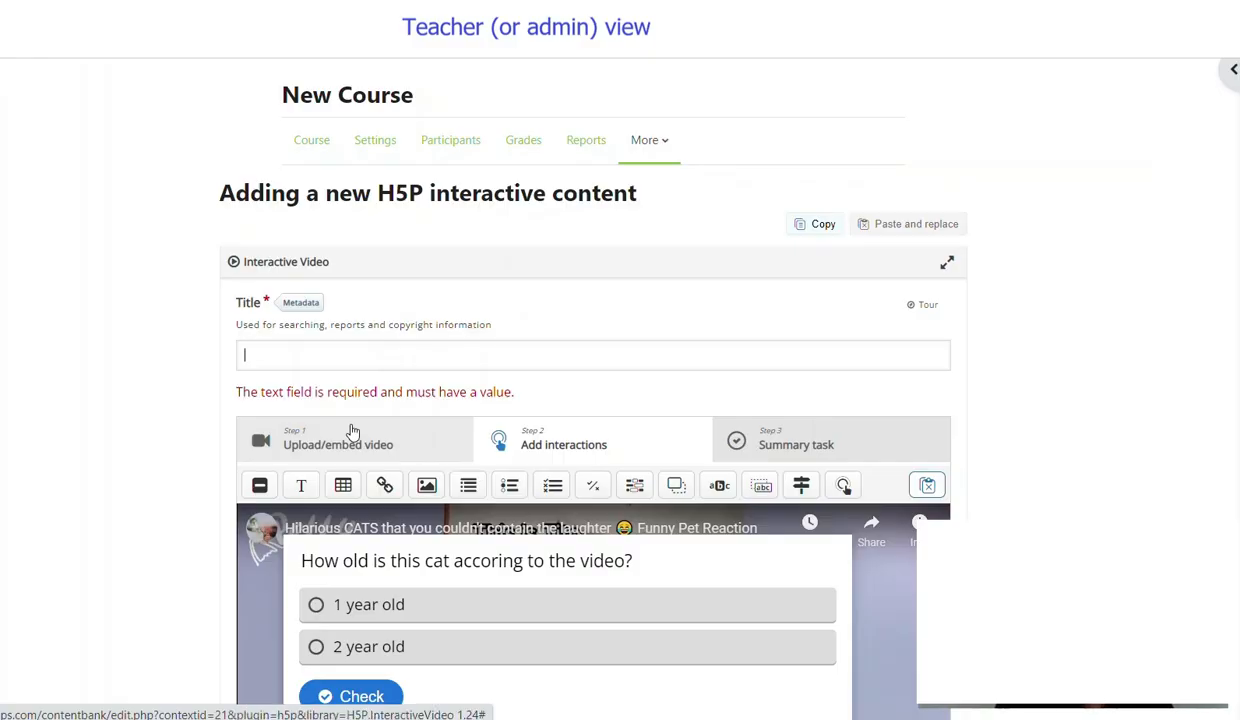
- Title the content "Interactive Video Test" and save it
{"action": "type", "text": "In"}
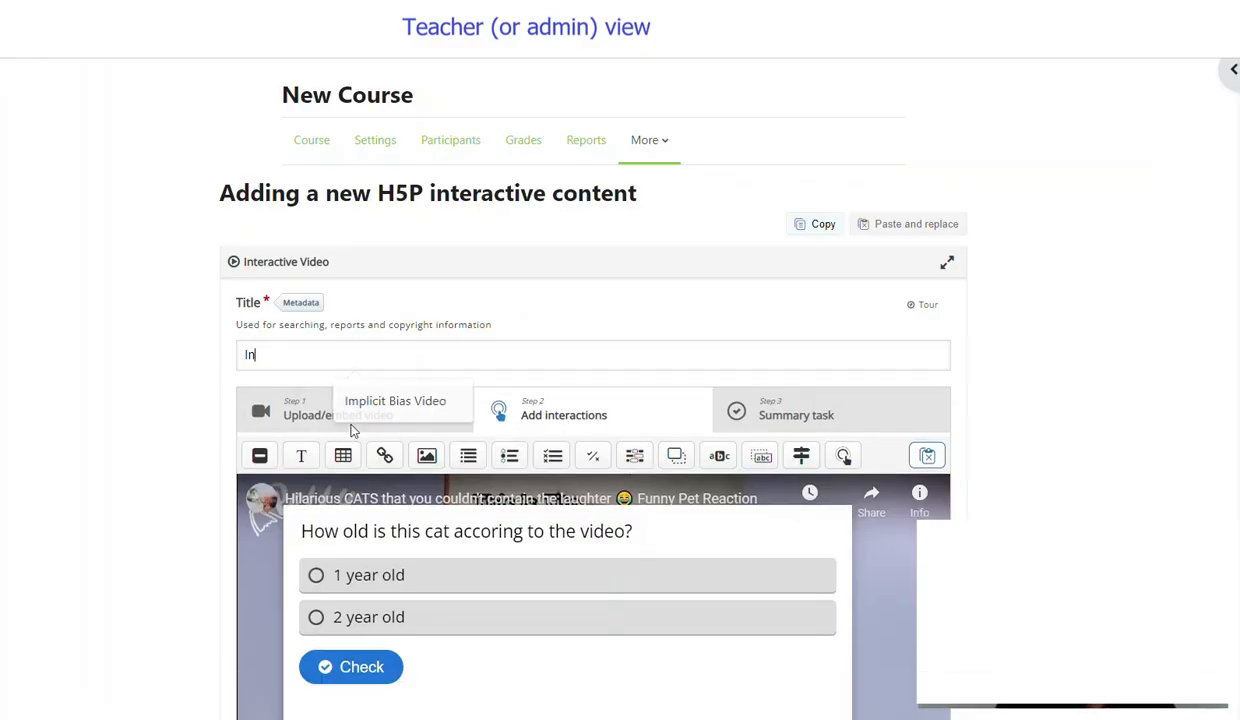
{"action": "type", "text": "teractive Video "}
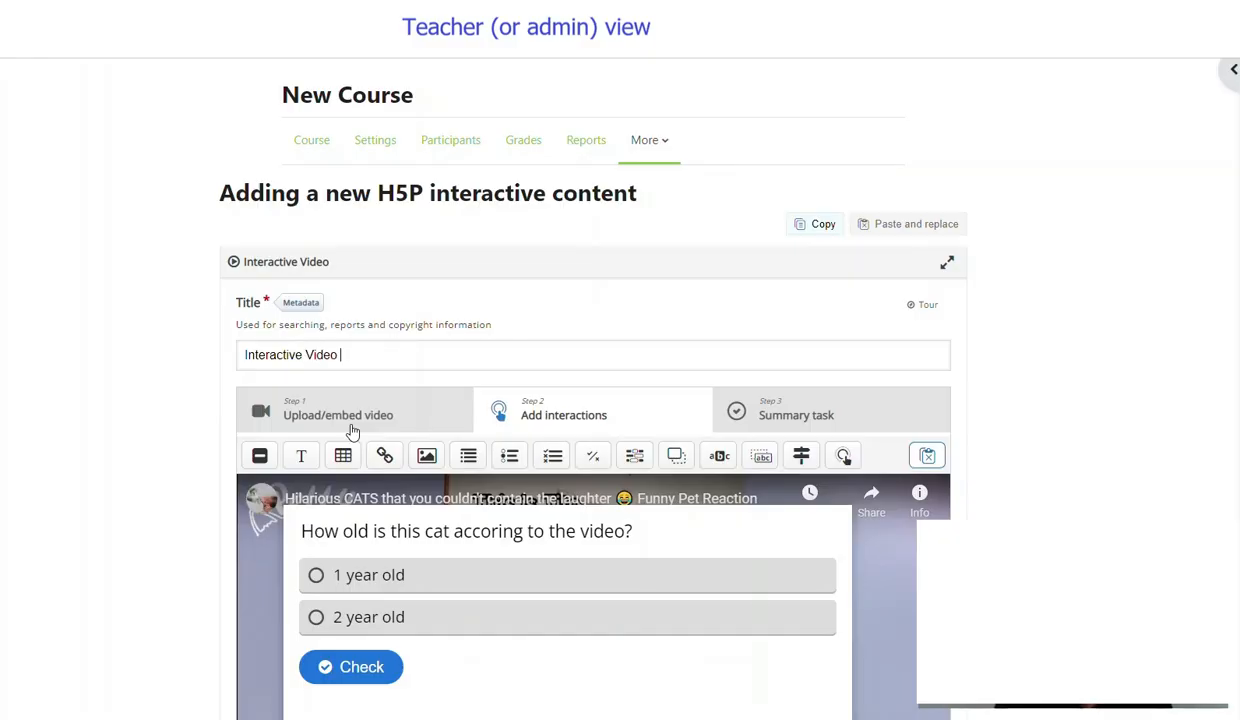
{"action": "type", "text": "Test"}
{"action": "scroll", "coordinate": [350, 459], "scroll_direction": "down", "scroll_amount": 5}
{"action": "scroll", "coordinate": [275, 450], "scroll_direction": "down", "scroll_amount": 7}
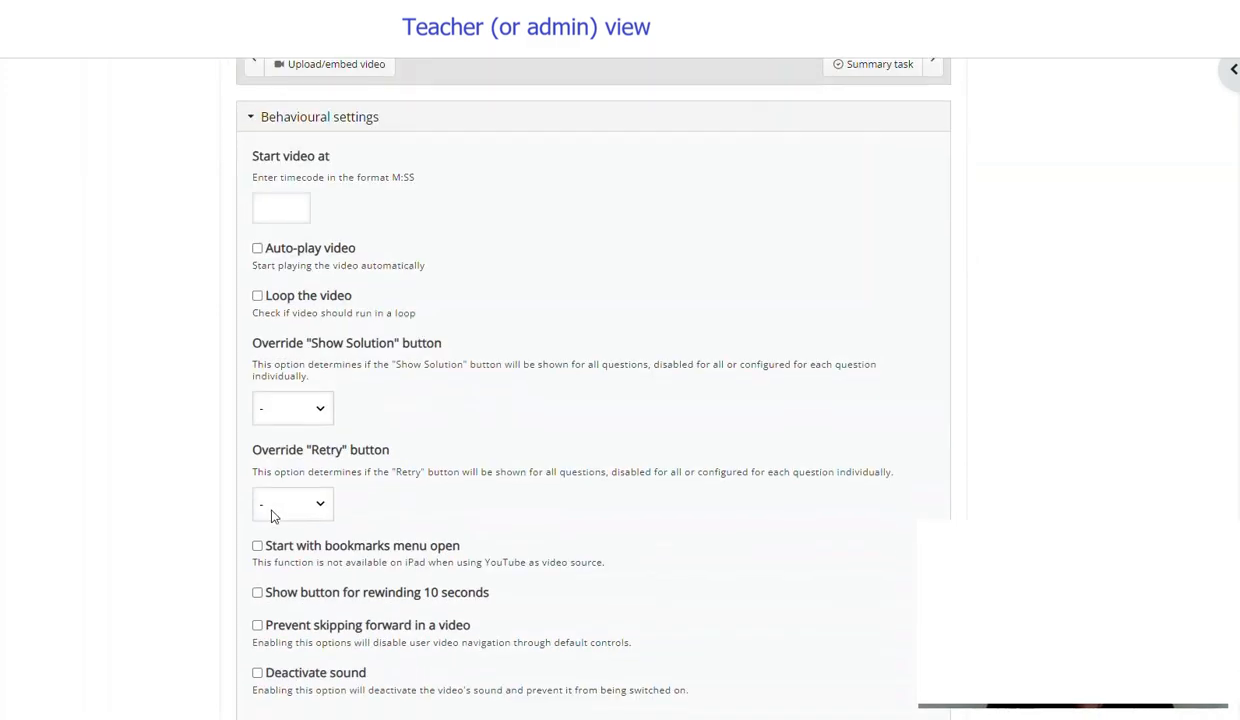
{"action": "left_click", "coordinate": [232, 633]}
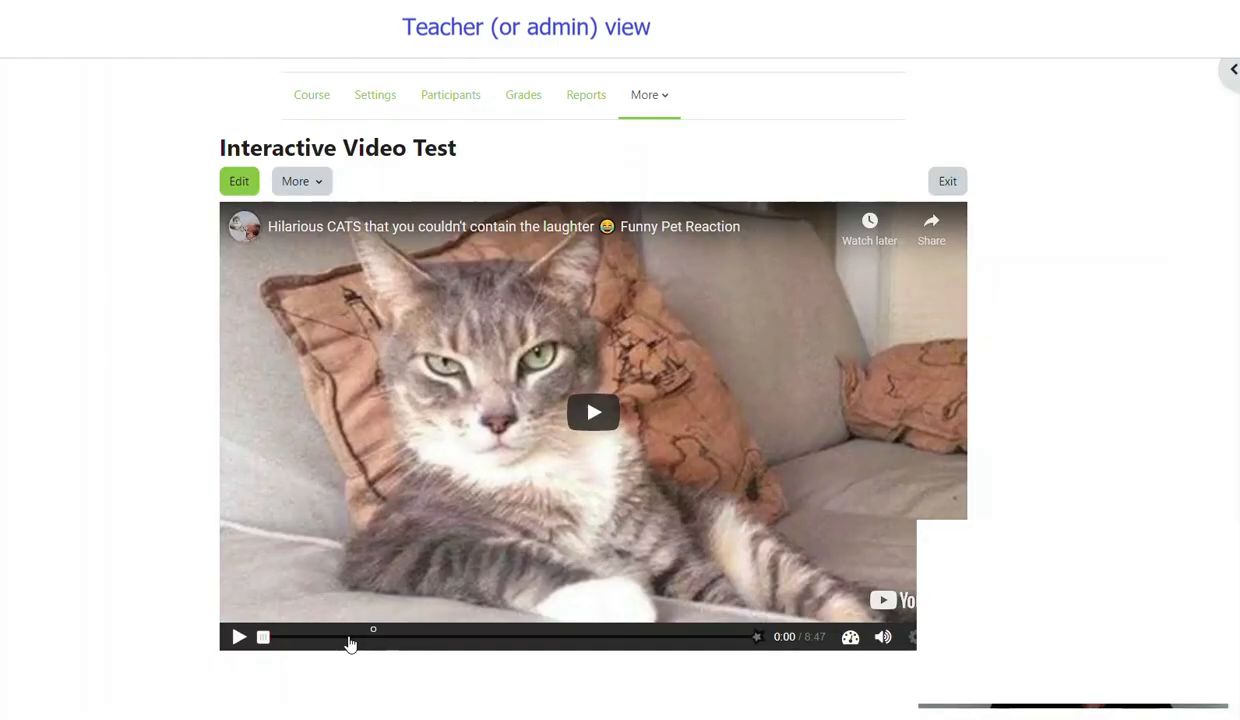
- Move the saved video's playback toward the question and submit "2 year old" as the answer
{"action": "left_click", "coordinate": [349, 638]}
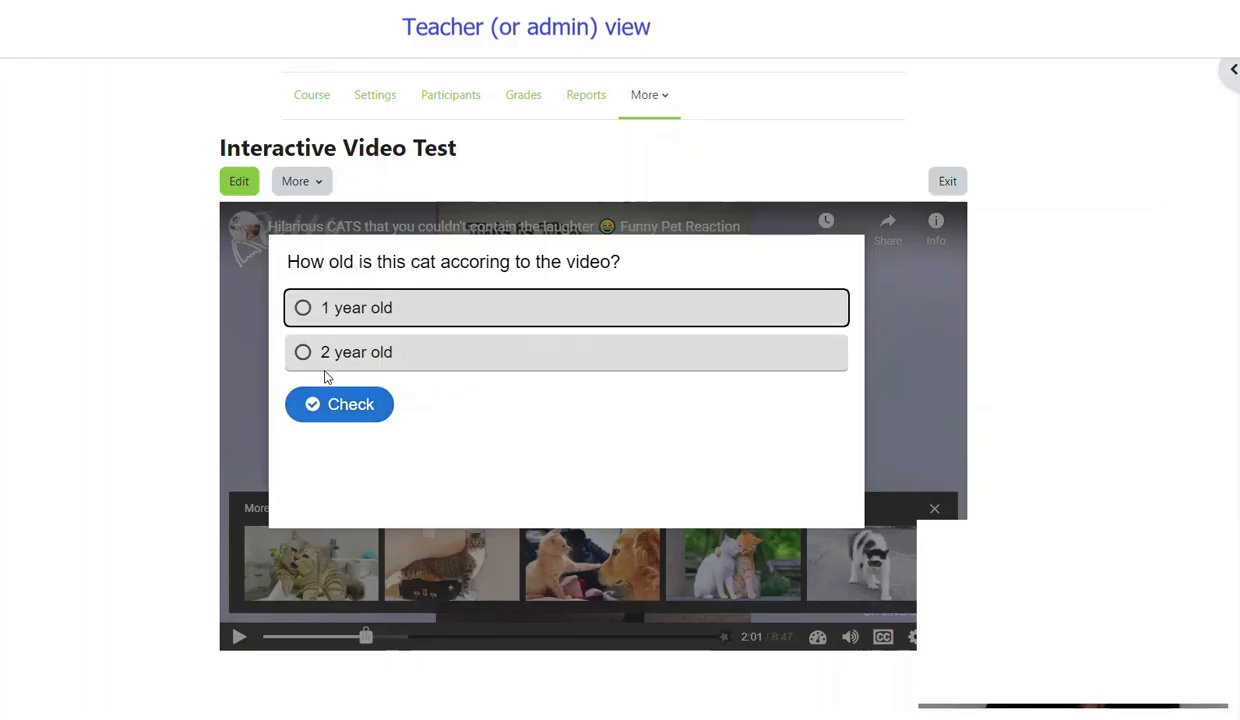
{"action": "left_click", "coordinate": [300, 355]}
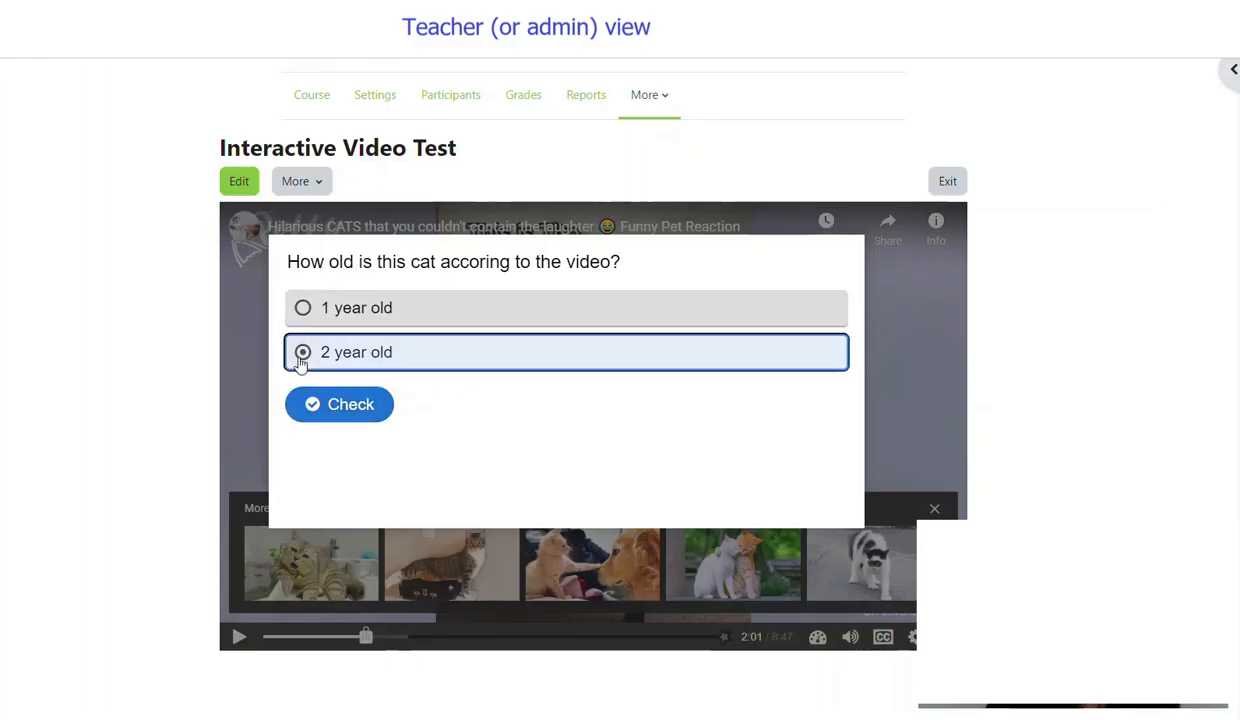
{"action": "left_click", "coordinate": [358, 410]}
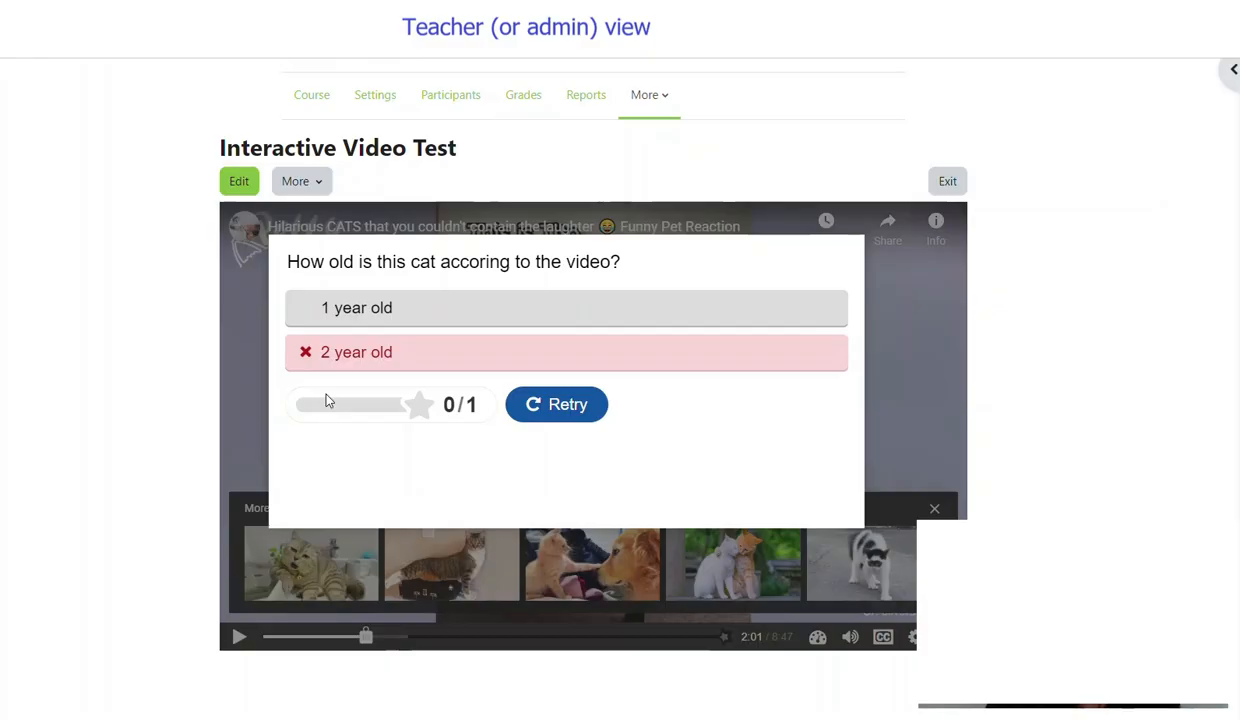
- Retry the question with the answer "1 year old" and continue the video
{"action": "left_click", "coordinate": [568, 422]}
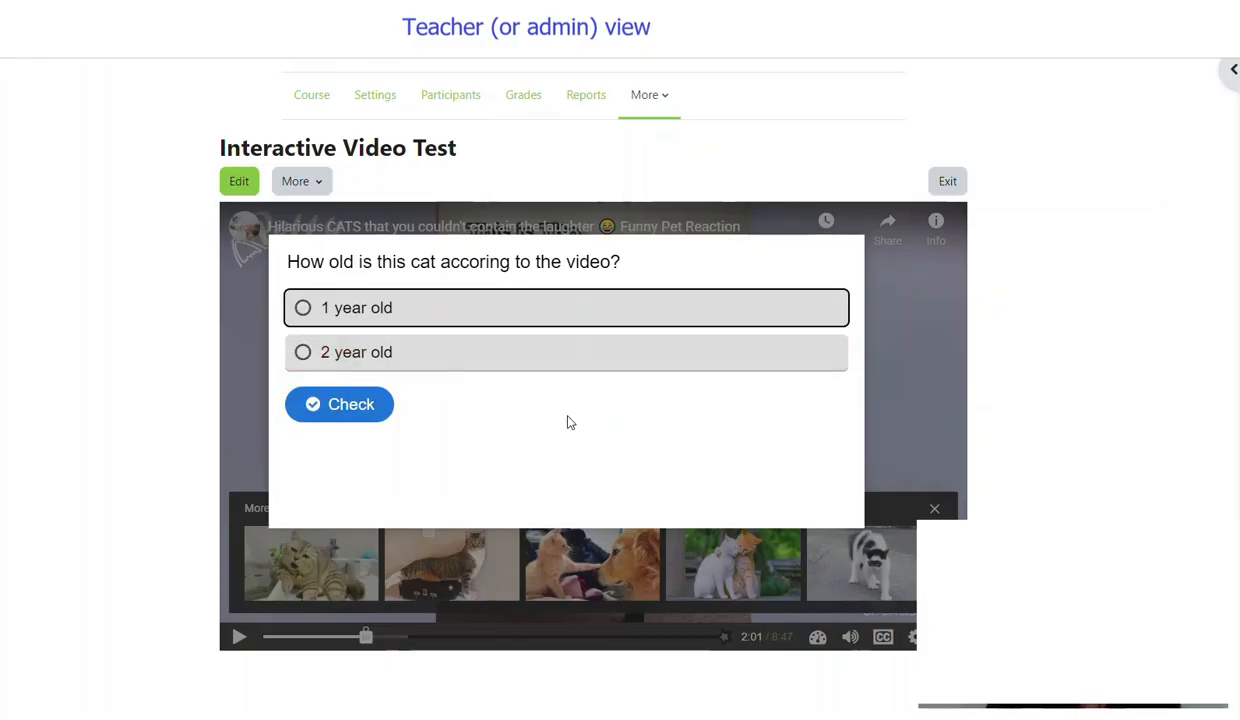
{"action": "left_click", "coordinate": [300, 312]}
{"action": "left_click", "coordinate": [342, 410]}
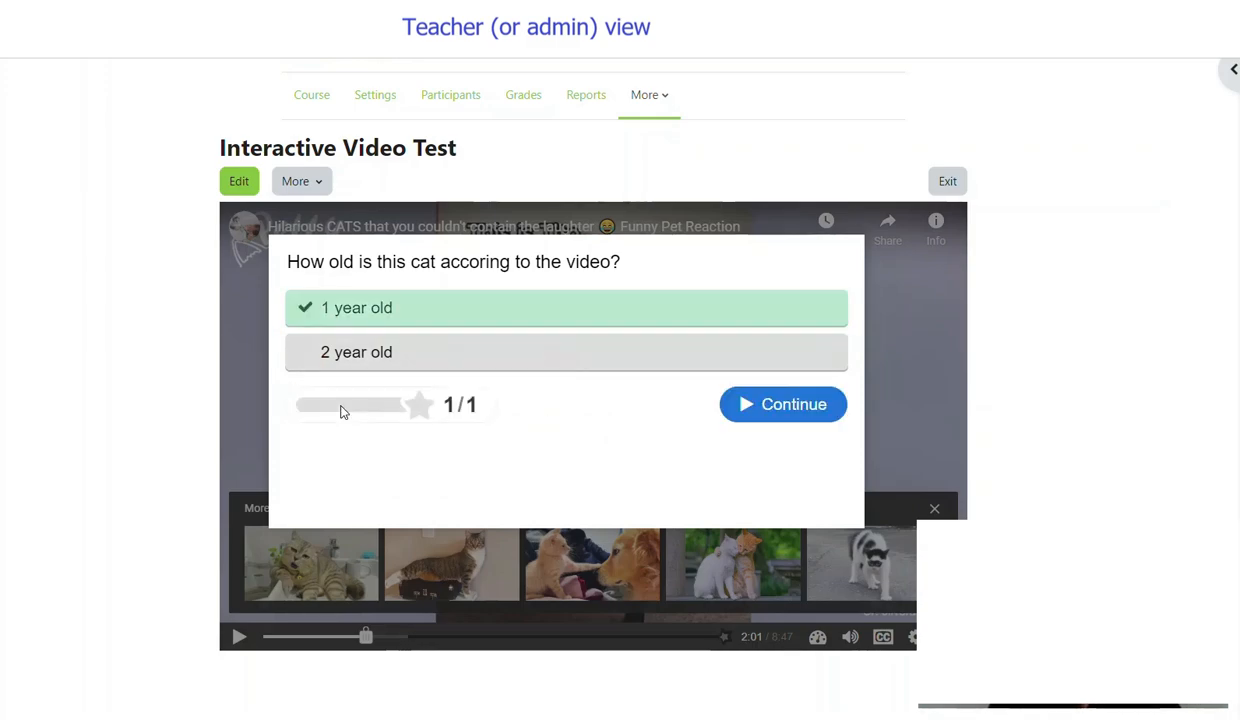
{"action": "left_click", "coordinate": [803, 417]}
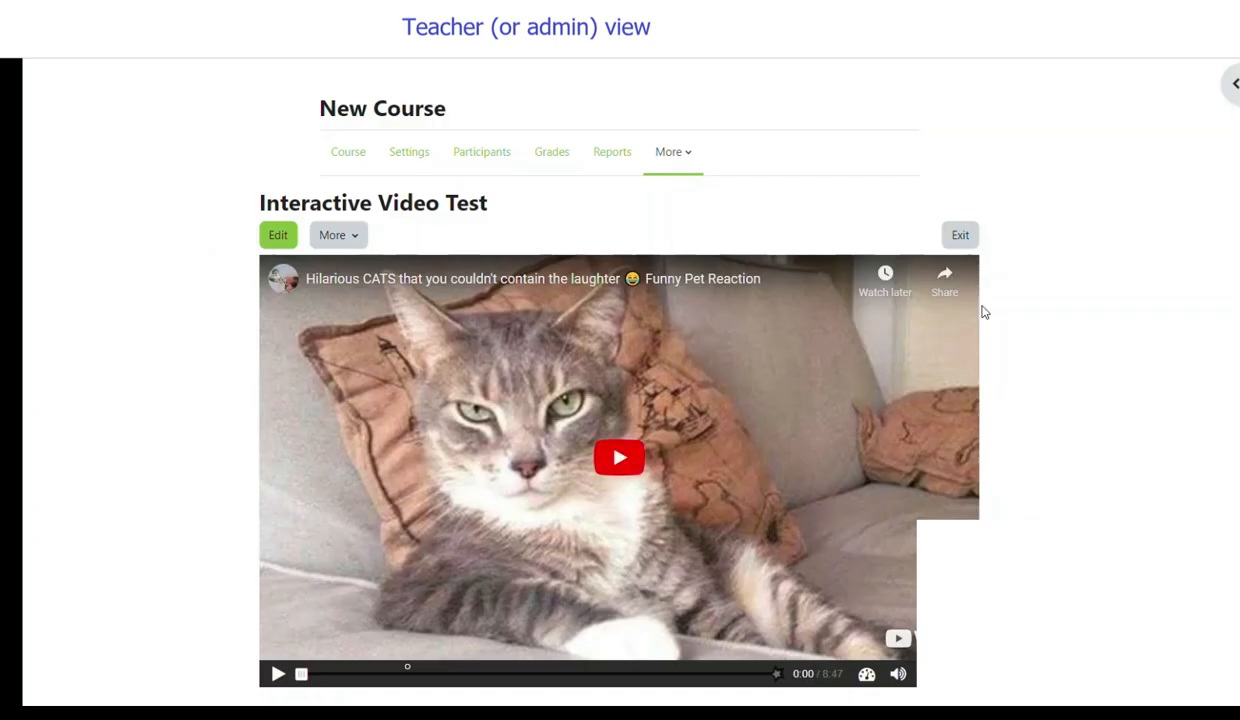
- Exit the content preview, return to the course page and add an H5P activity to Topic 2
{"action": "left_click", "coordinate": [964, 242]}
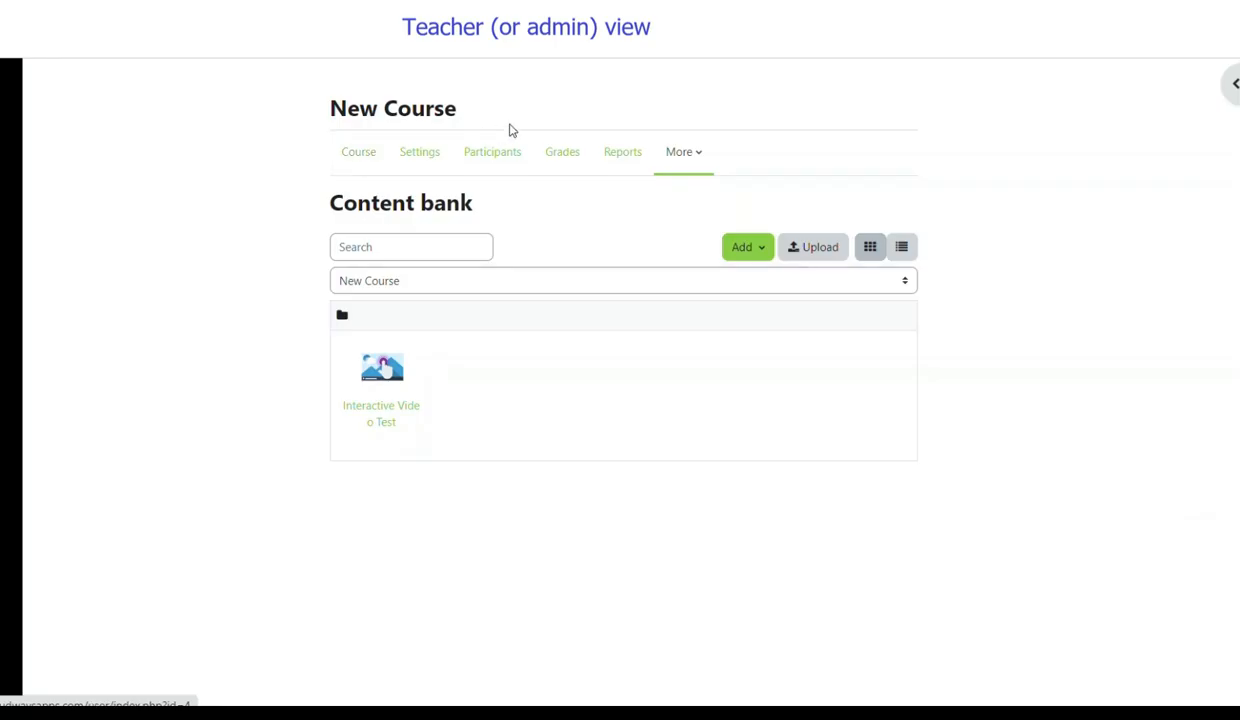
{"action": "left_click", "coordinate": [357, 168]}
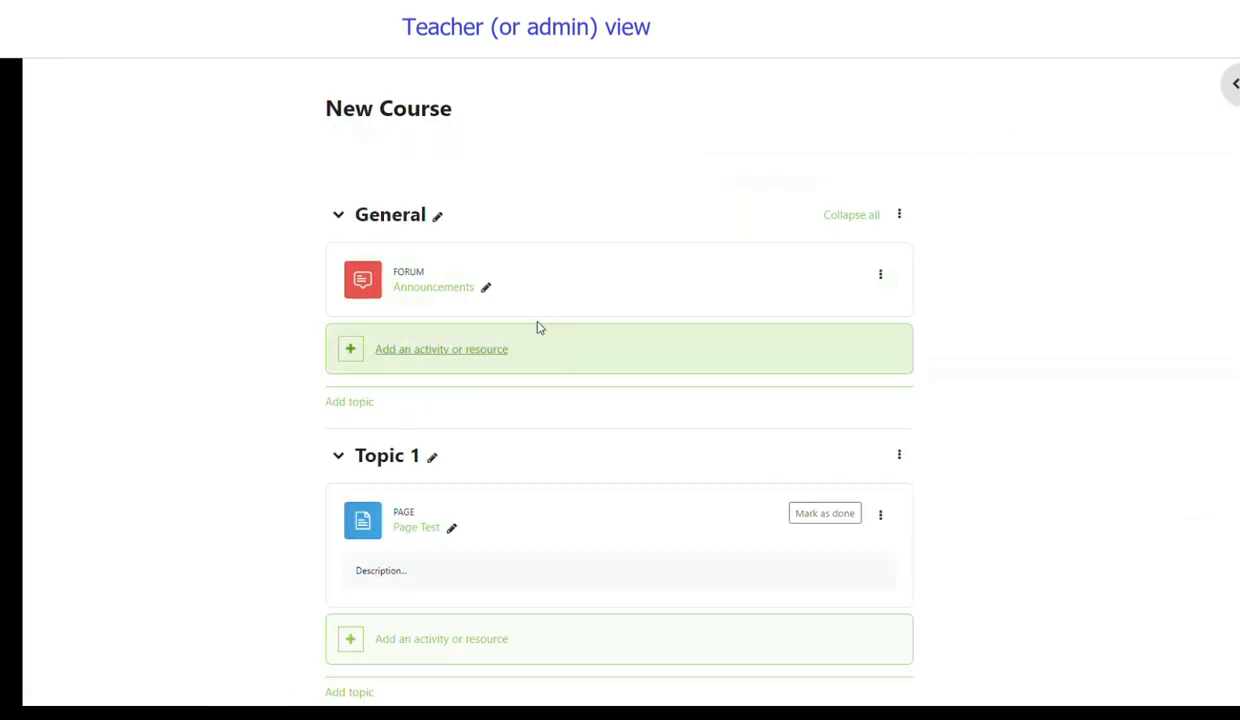
{"action": "scroll", "coordinate": [310, 372], "scroll_direction": "down", "scroll_amount": 3}
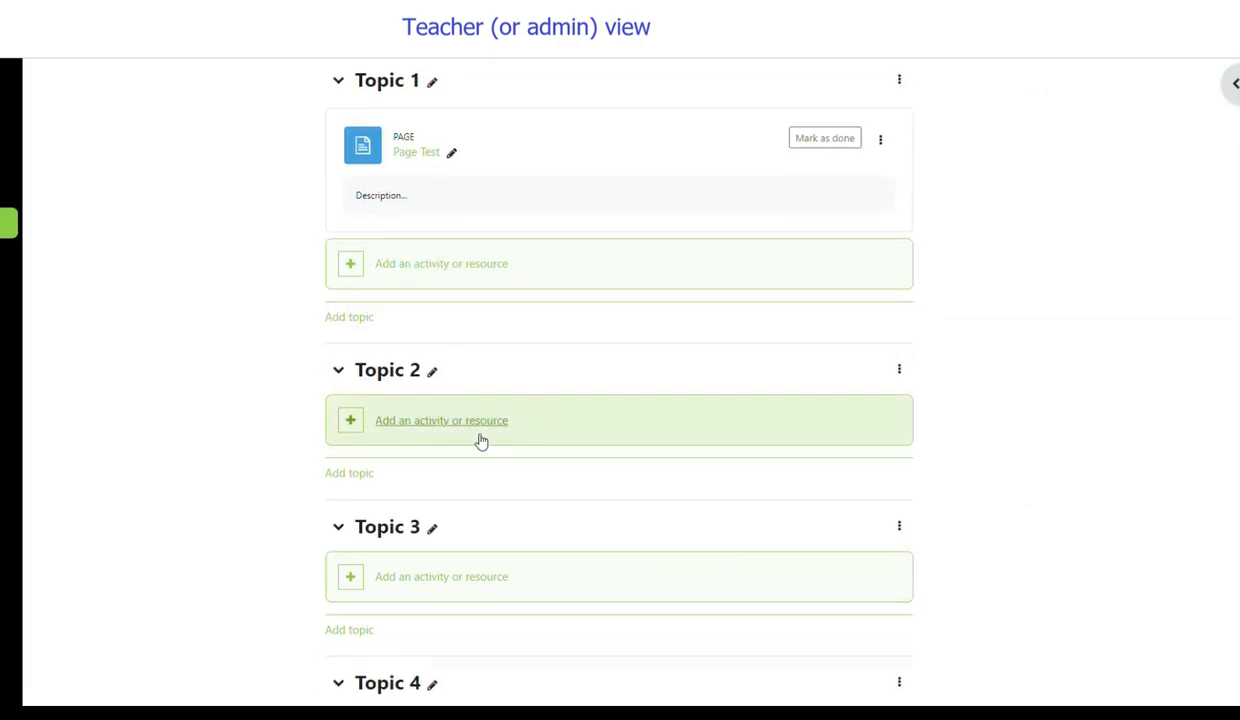
{"action": "left_click", "coordinate": [400, 428]}
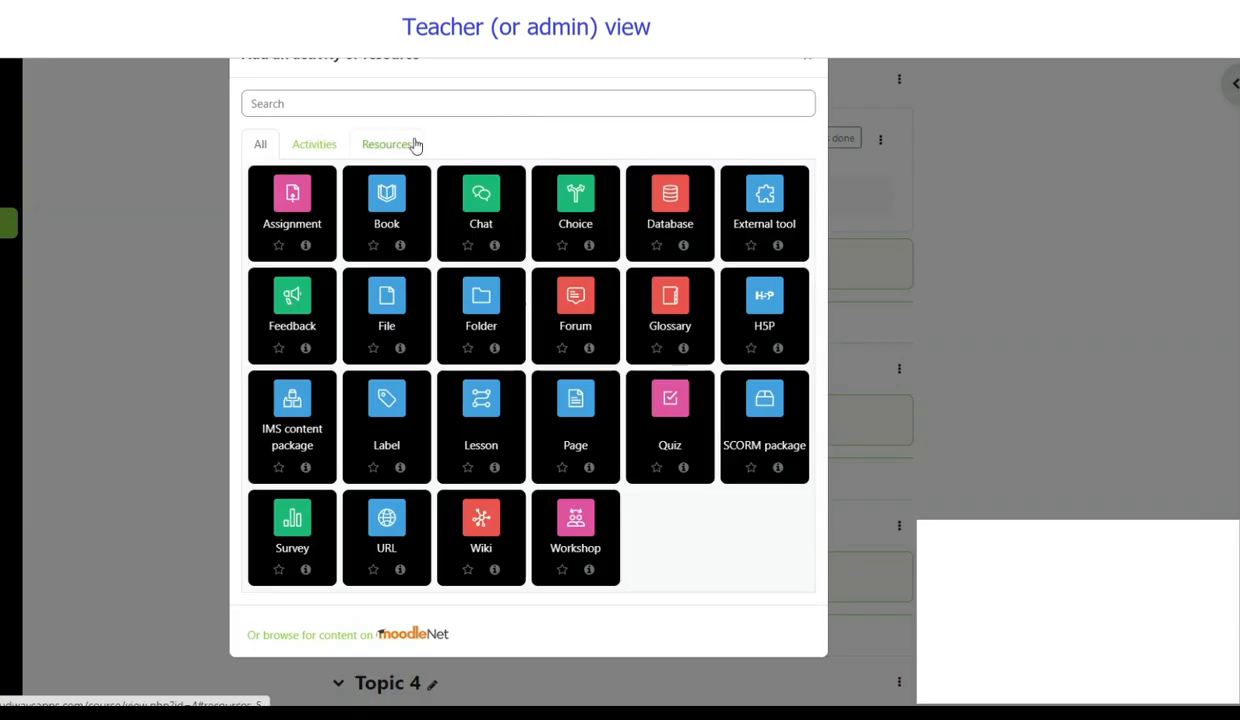
{"action": "left_click", "coordinate": [310, 150]}
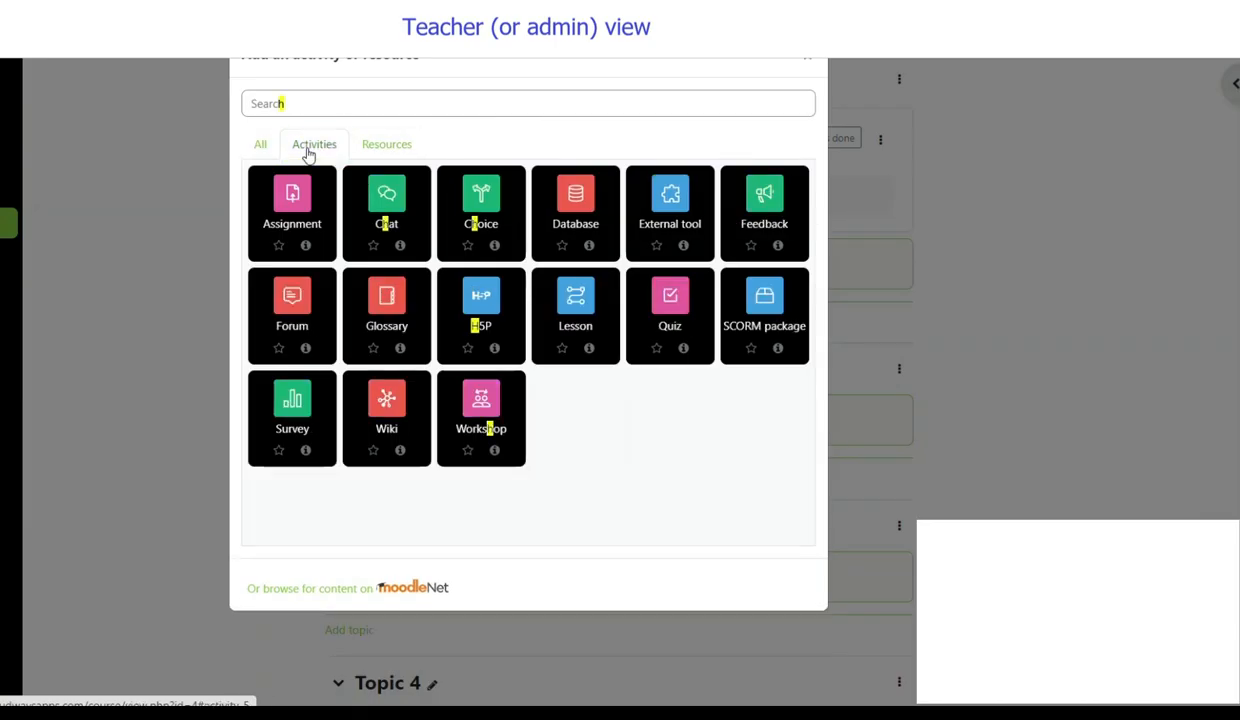
{"action": "left_click", "coordinate": [481, 312]}
- Name the new H5P activity "Test H5P"
{"action": "left_click", "coordinate": [633, 286]}
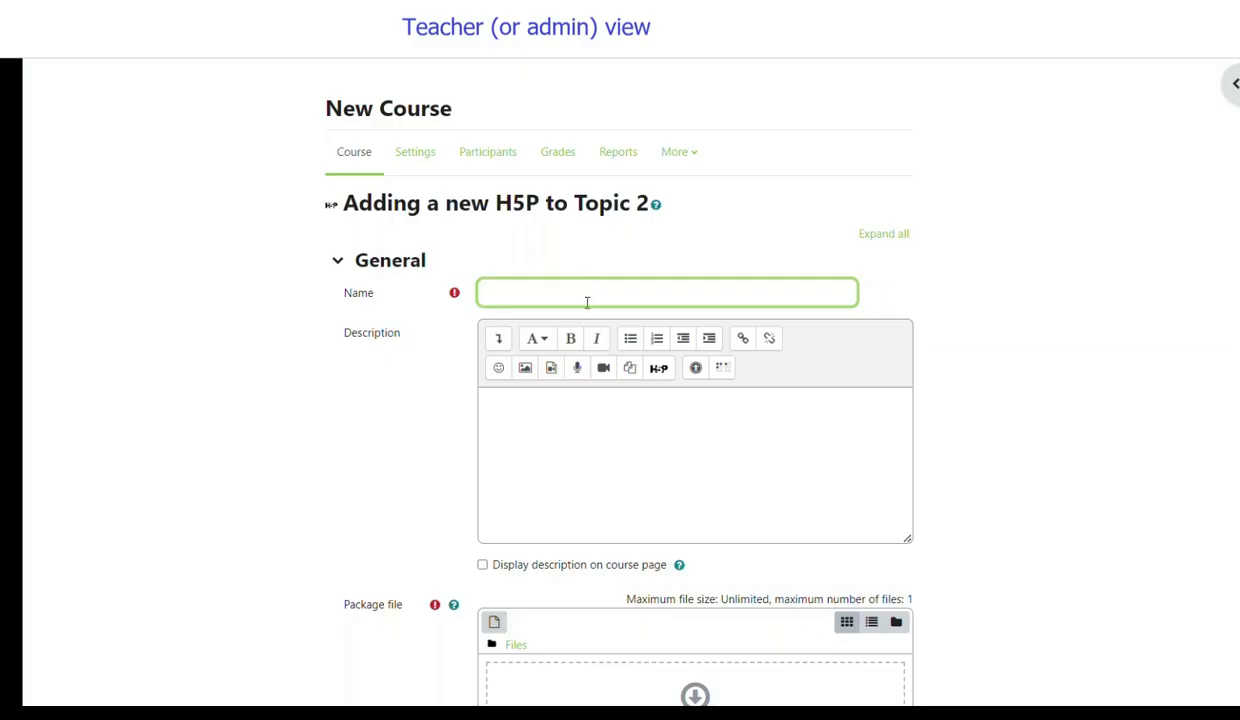
{"action": "type", "text": "Test H5P"}
{"action": "scroll", "coordinate": [462, 304], "scroll_direction": "down", "scroll_amount": 2}
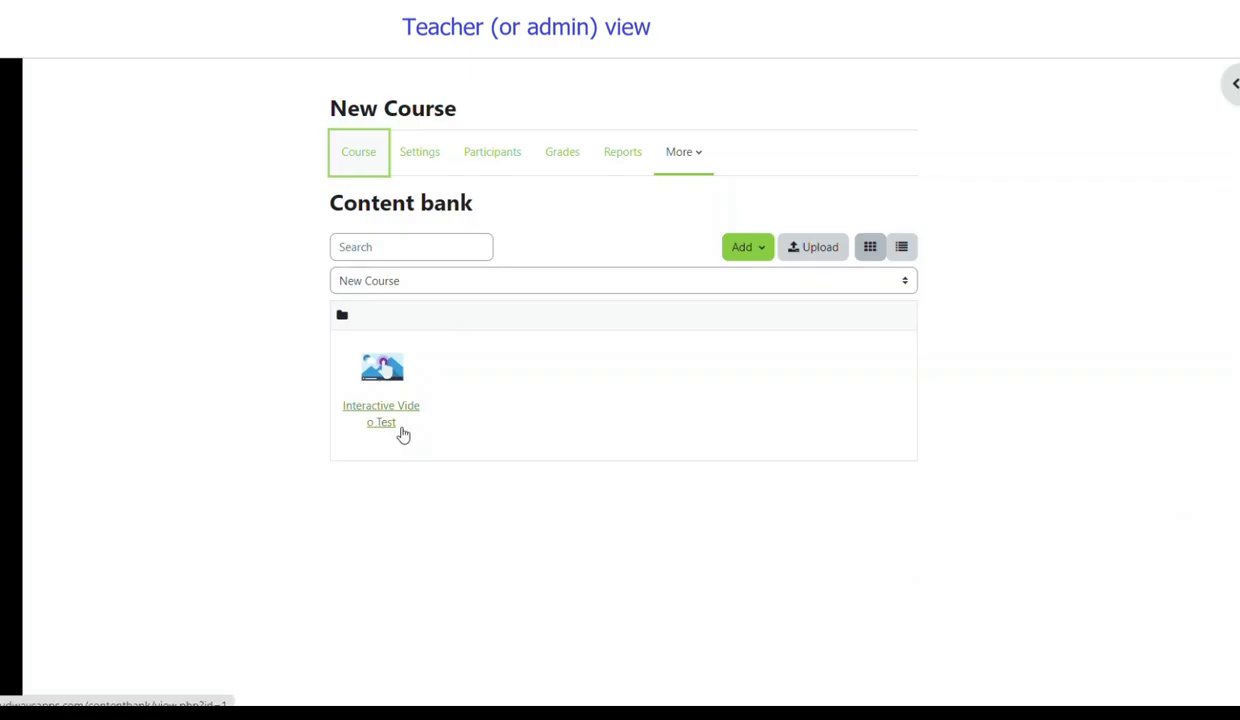
{"action": "left_click_drag", "start_coordinate": [437, 431], "coordinate": [343, 410]}
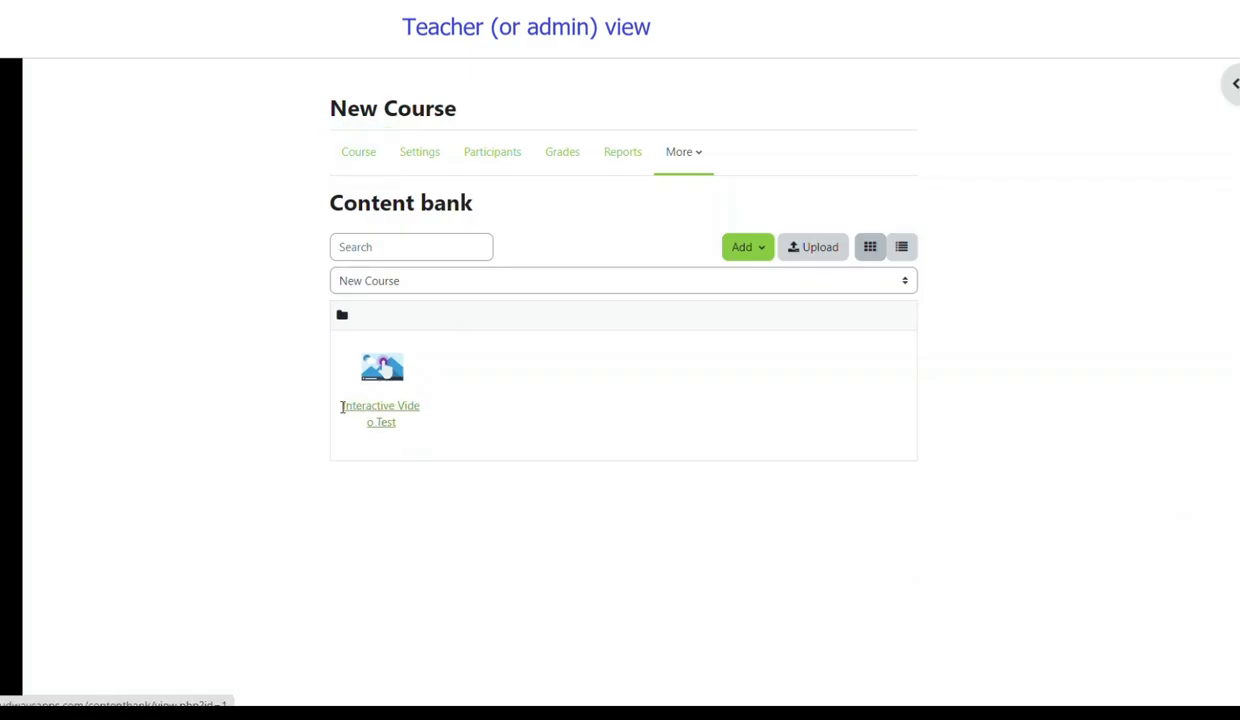
{"action": "left_click_drag", "start_coordinate": [342, 407], "coordinate": [235, 418]}
{"action": "left_click", "coordinate": [237, 412]}
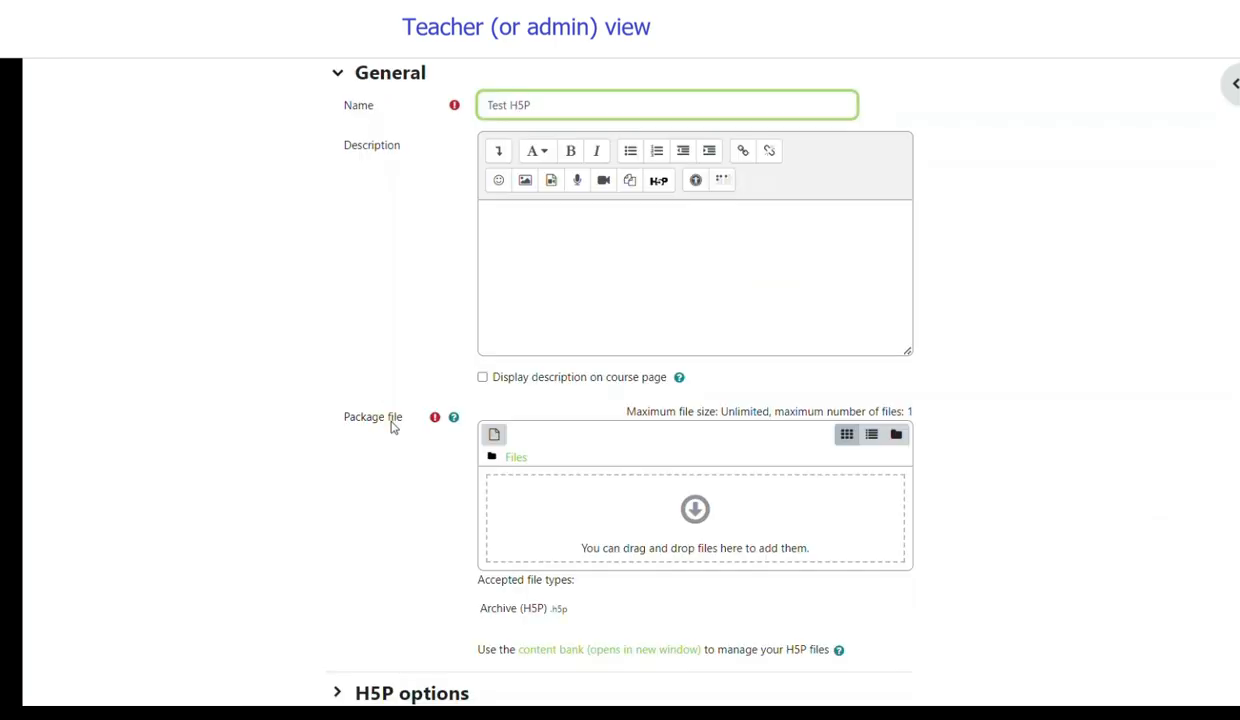
- Open the file picker for the activity's package file and choose Interactive Video Test from the content bank
{"action": "scroll", "coordinate": [380, 352], "scroll_direction": "up", "scroll_amount": 4}
{"action": "scroll", "coordinate": [378, 355], "scroll_direction": "down", "scroll_amount": 2}
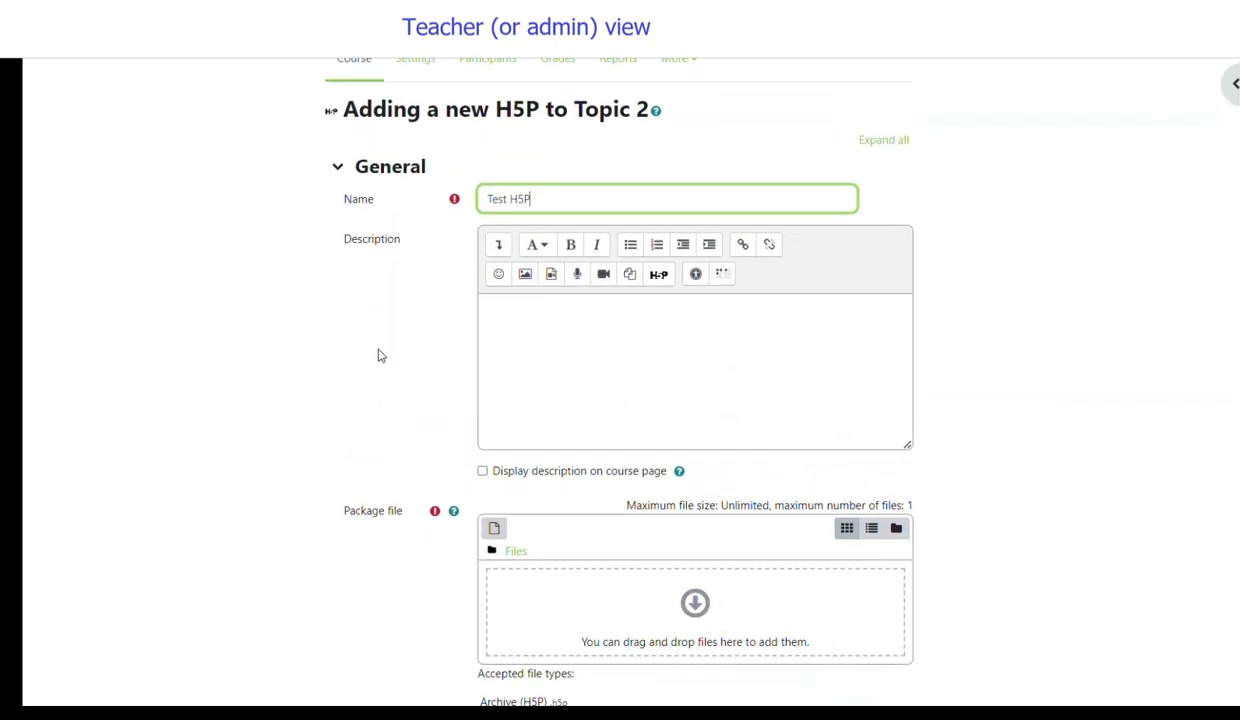
{"action": "scroll", "coordinate": [380, 352], "scroll_direction": "down", "scroll_amount": 5}
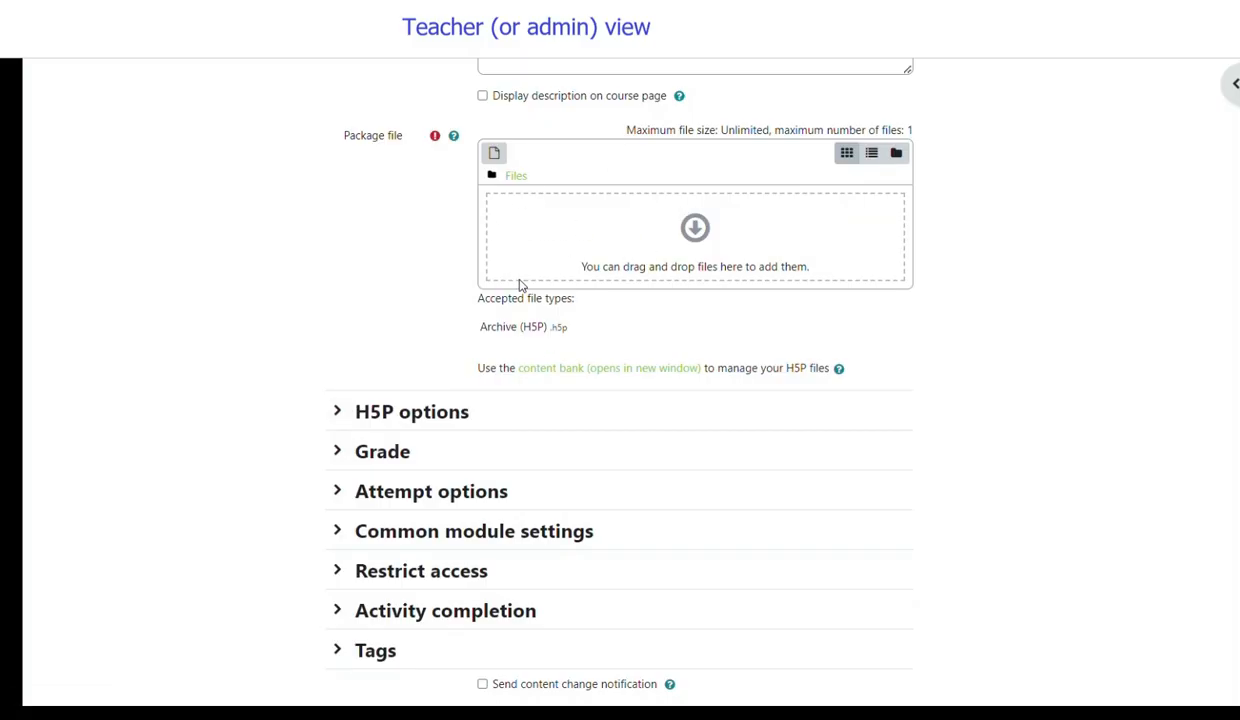
{"action": "scroll", "coordinate": [519, 285], "scroll_direction": "up", "scroll_amount": 2}
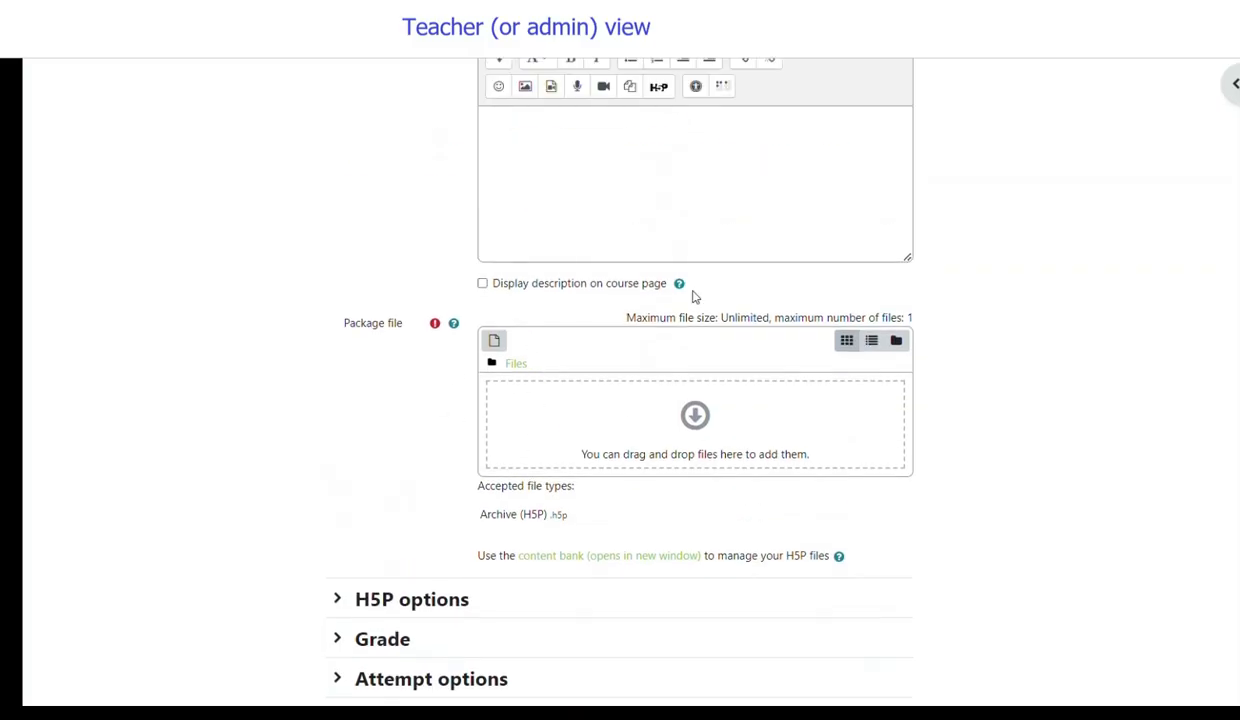
{"action": "left_click", "coordinate": [494, 343]}
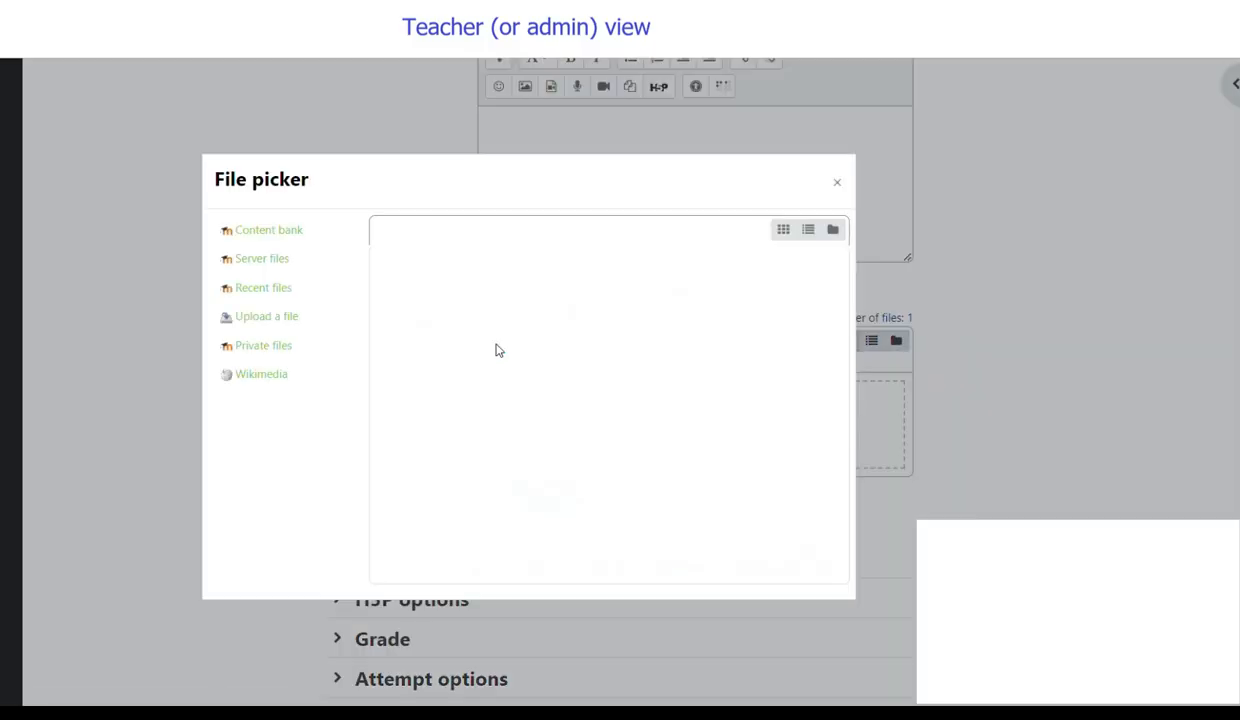
{"action": "left_click", "coordinate": [270, 238]}
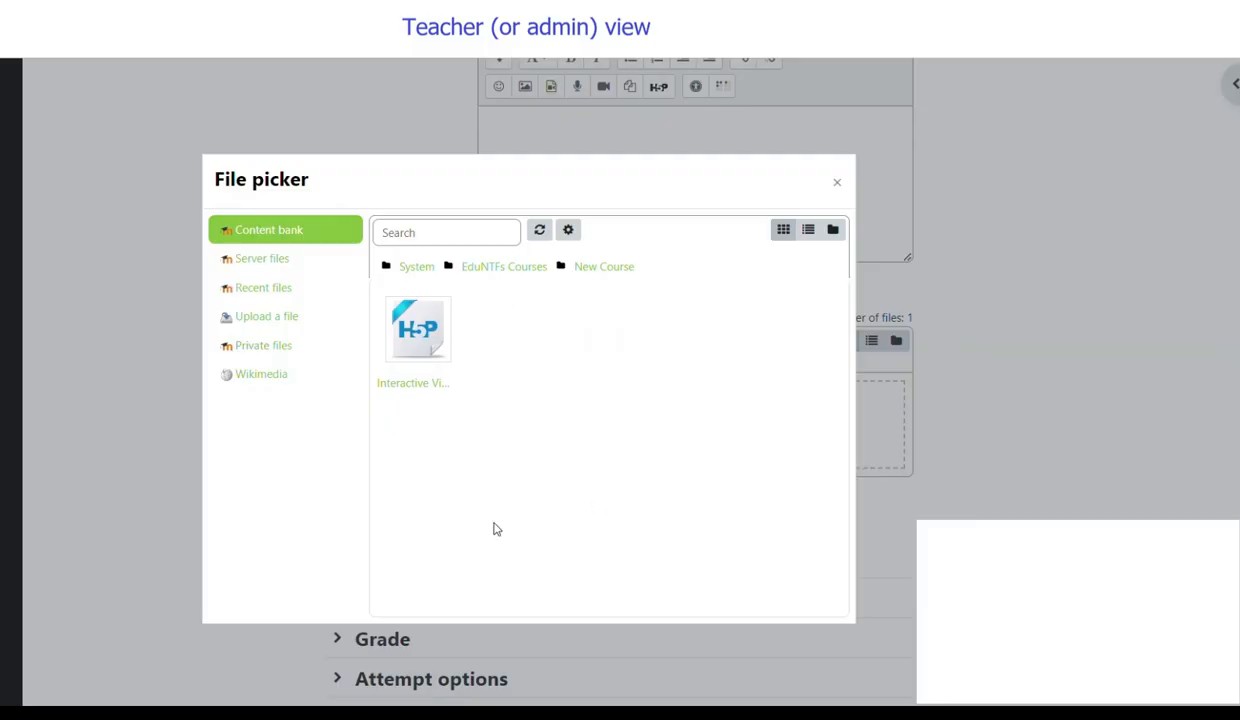
{"action": "left_click", "coordinate": [421, 358]}
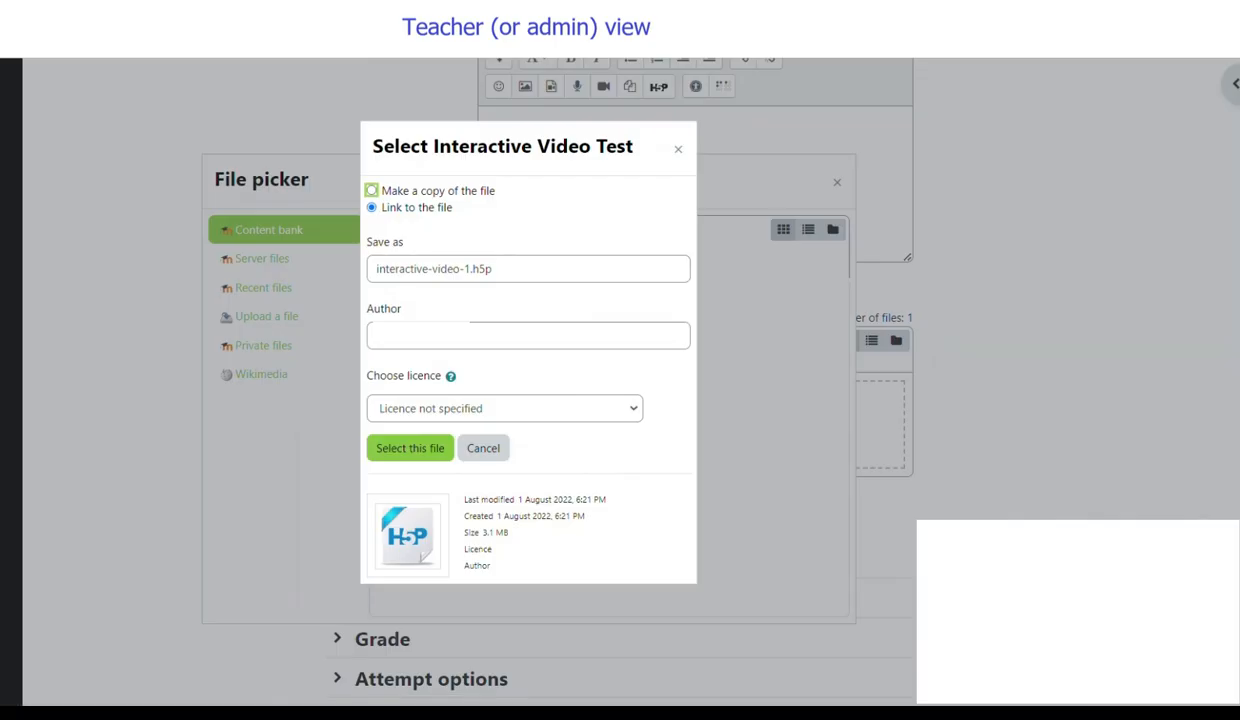
- Examine the options to make a copy of the file or link to it
{"action": "left_click", "coordinate": [521, 207]}
{"action": "left_click_drag", "start_coordinate": [494, 190], "coordinate": [390, 212]}
{"action": "left_click", "coordinate": [517, 221]}
{"action": "left_click_drag", "start_coordinate": [453, 209], "coordinate": [368, 214]}
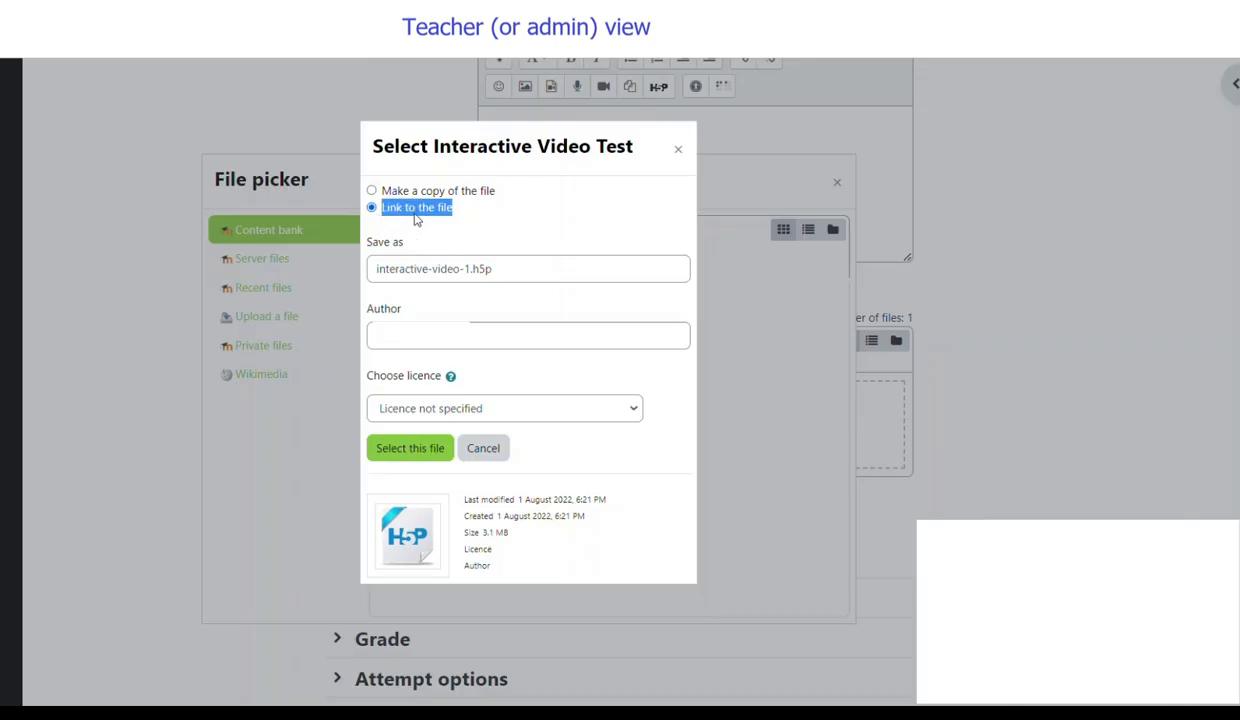
{"action": "left_click", "coordinate": [498, 219]}
{"action": "left_click_drag", "start_coordinate": [494, 192], "coordinate": [417, 192]}
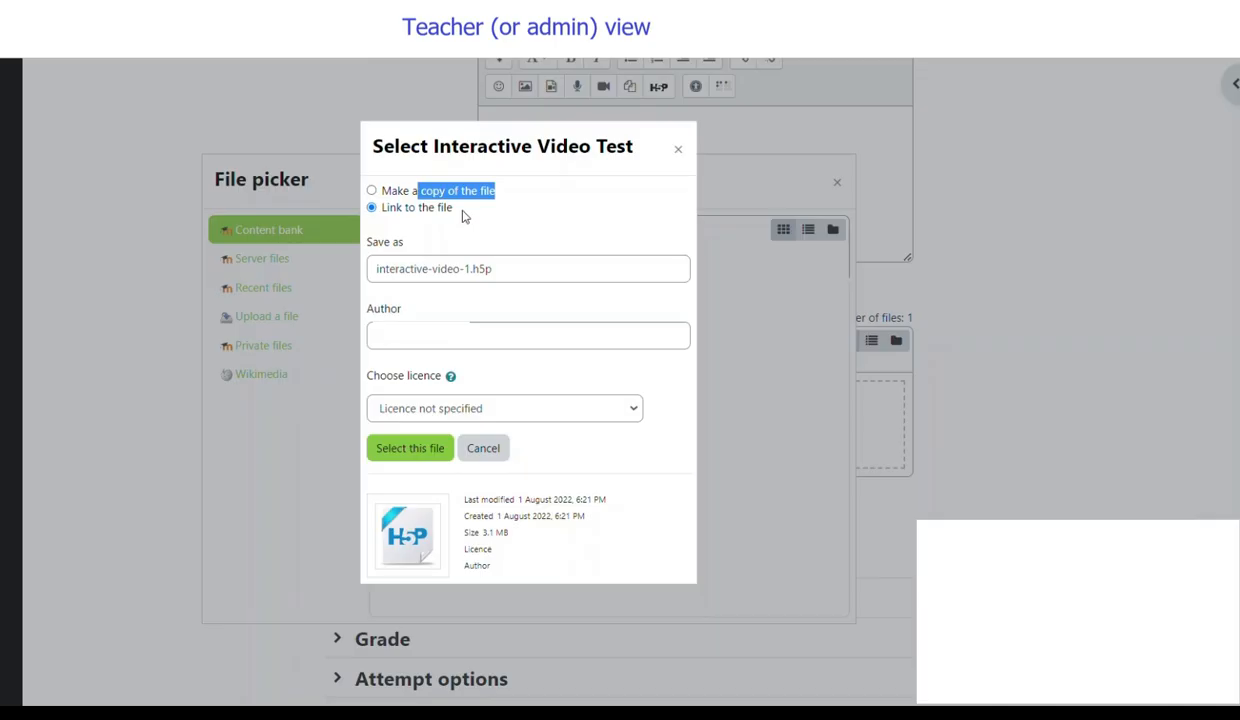
{"action": "left_click", "coordinate": [463, 216]}
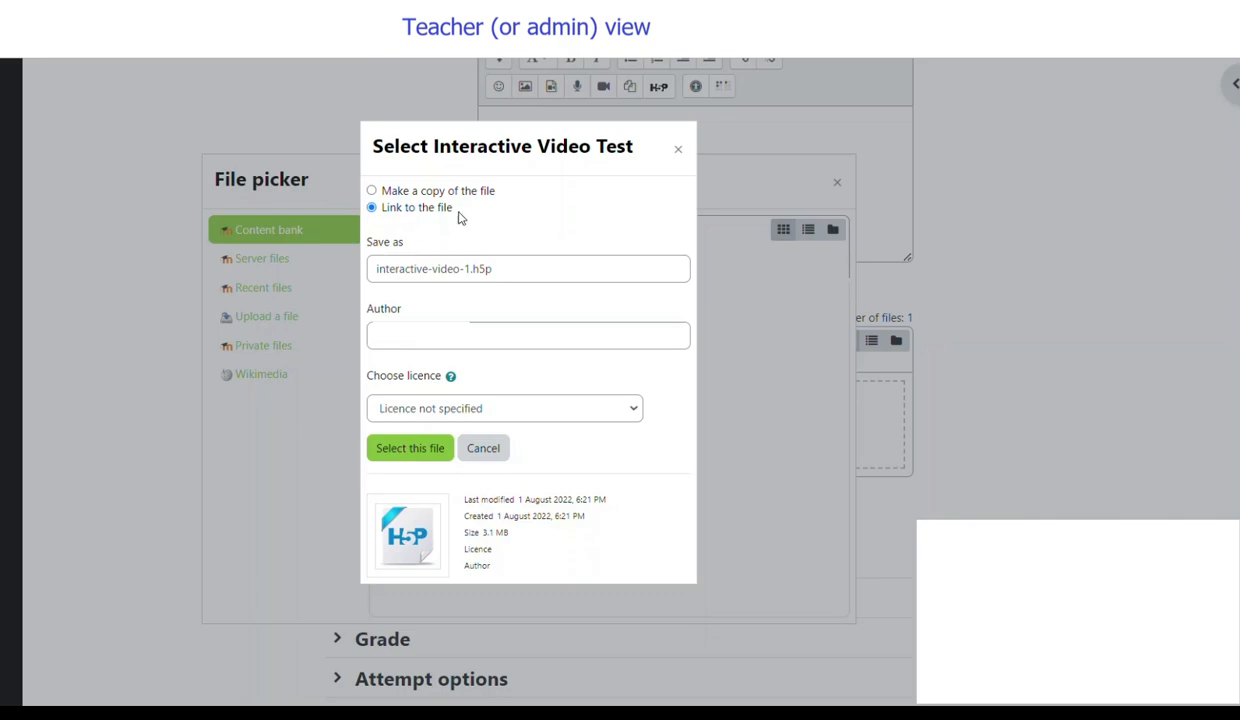
{"action": "left_click_drag", "start_coordinate": [457, 213], "coordinate": [384, 214]}
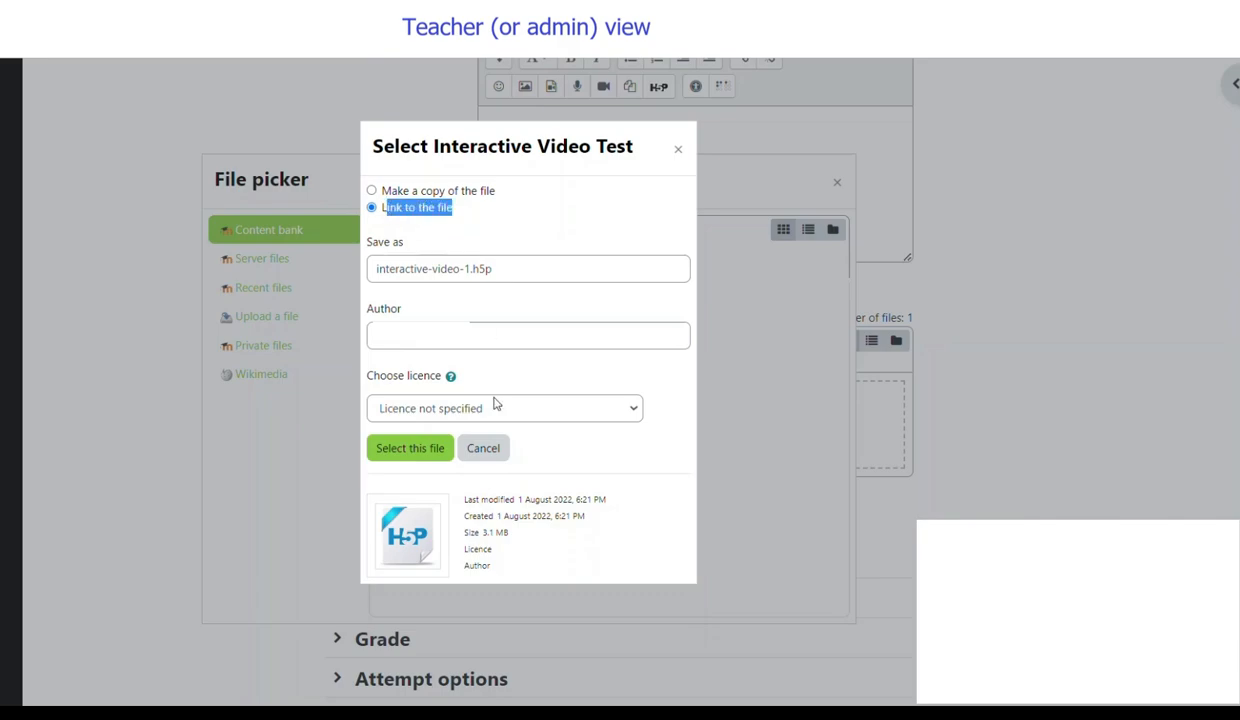
- Attach the Interactive Video Test file as a link, then save the H5P activity and return to the course
{"action": "left_click", "coordinate": [404, 452]}
{"action": "scroll", "coordinate": [452, 424], "scroll_direction": "up", "scroll_amount": 3}
{"action": "scroll", "coordinate": [452, 424], "scroll_direction": "down", "scroll_amount": 6}
{"action": "scroll", "coordinate": [452, 420], "scroll_direction": "up", "scroll_amount": 6}
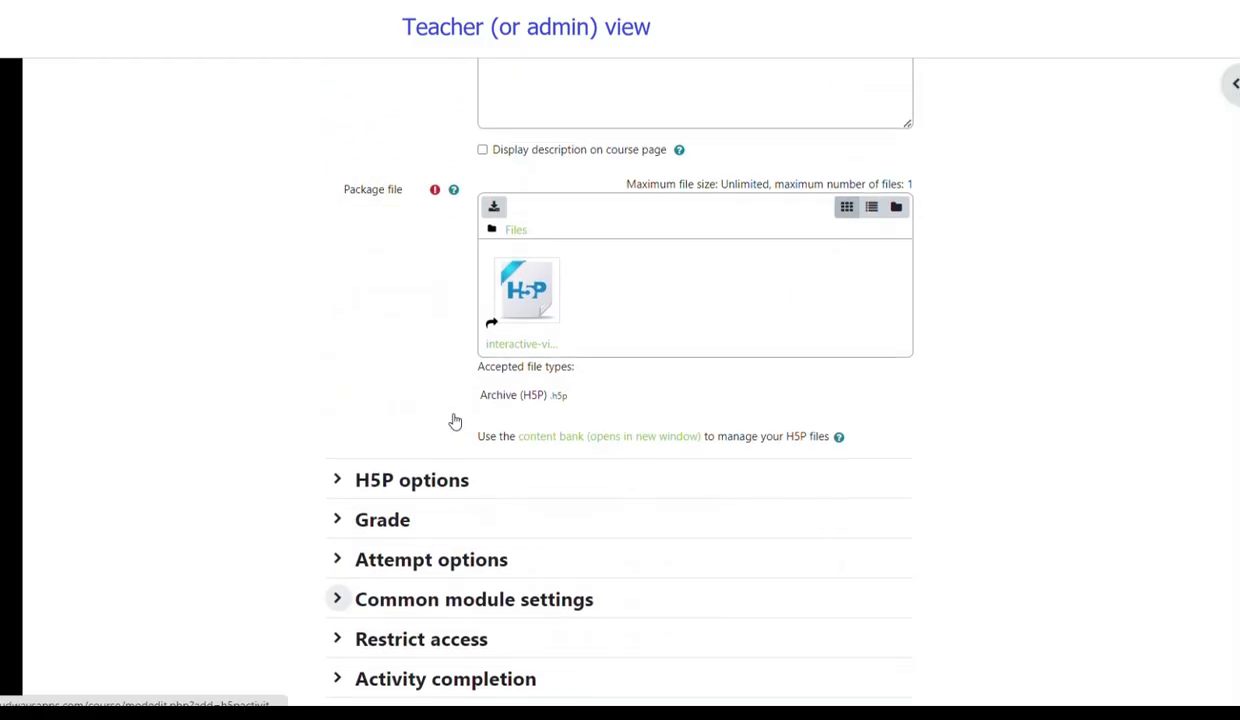
{"action": "scroll", "coordinate": [452, 418], "scroll_direction": "down", "scroll_amount": 6}
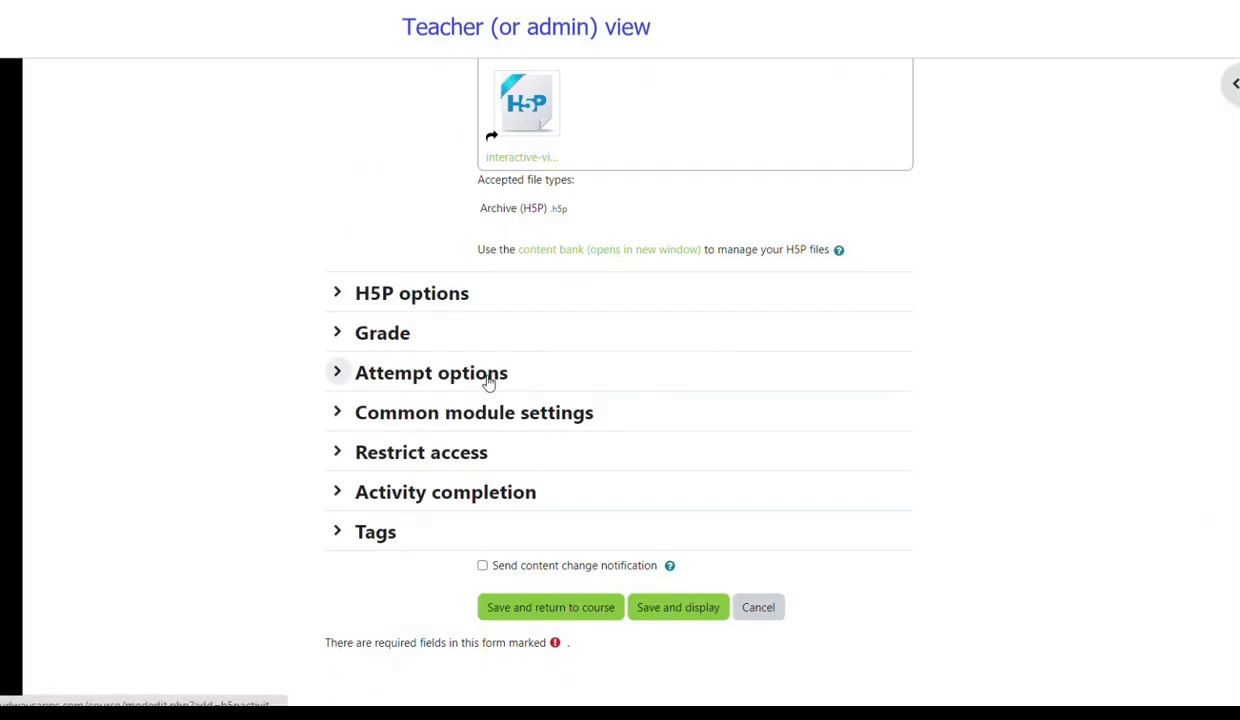
{"action": "left_click", "coordinate": [565, 610]}
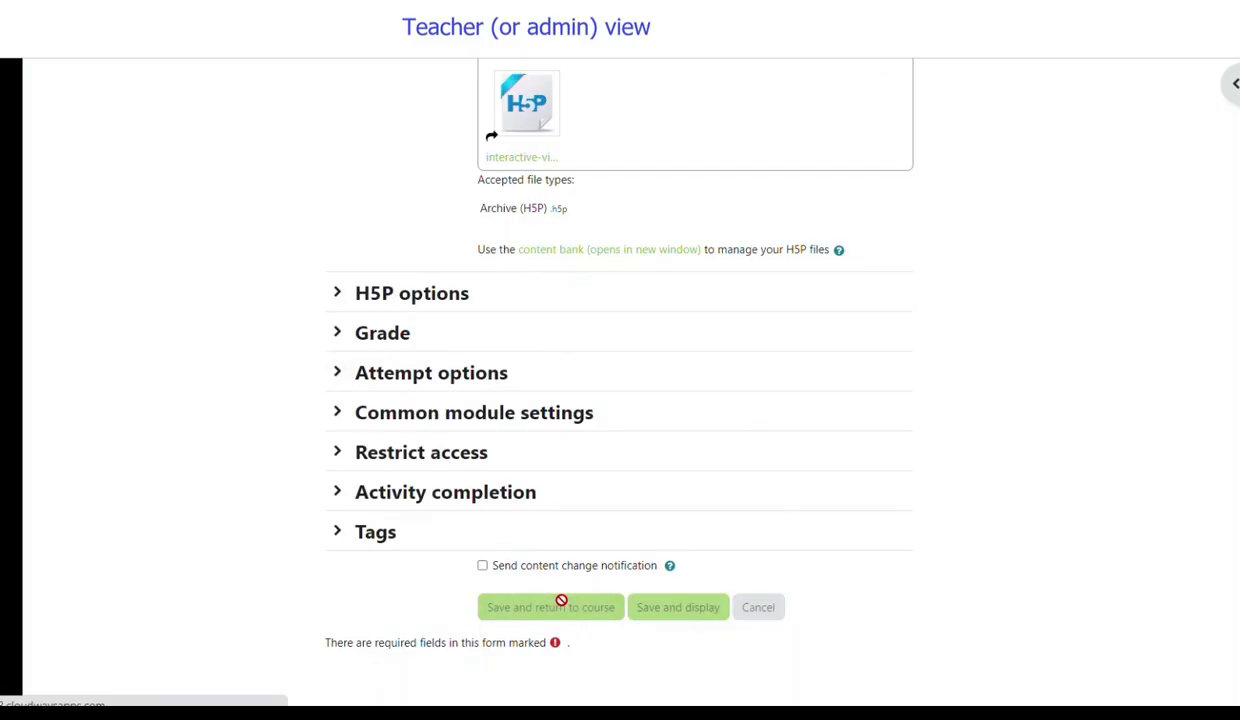